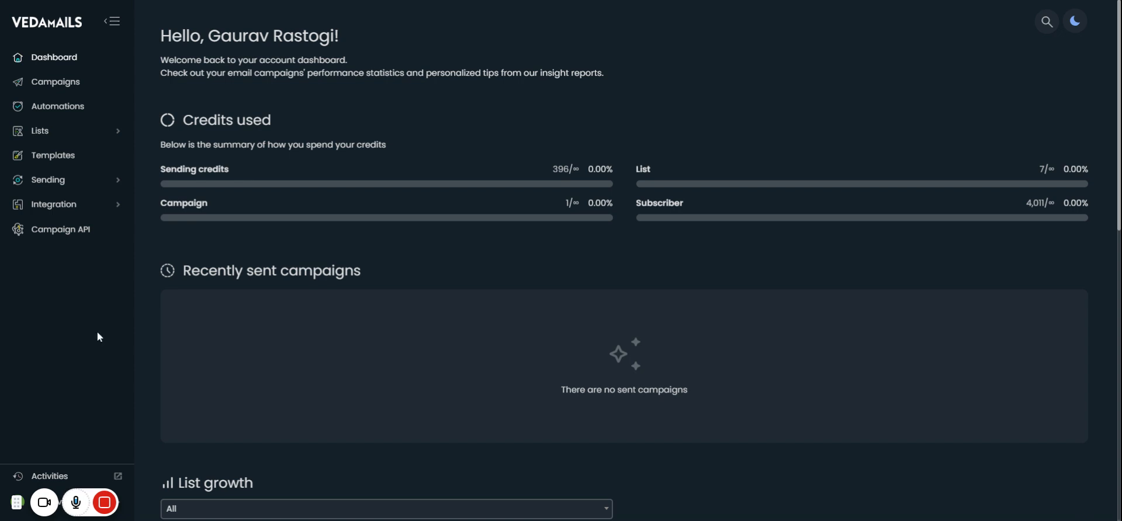
Examine the list of configured sending servers, including their hostnames, sending limits and statuses
click(78, 179)
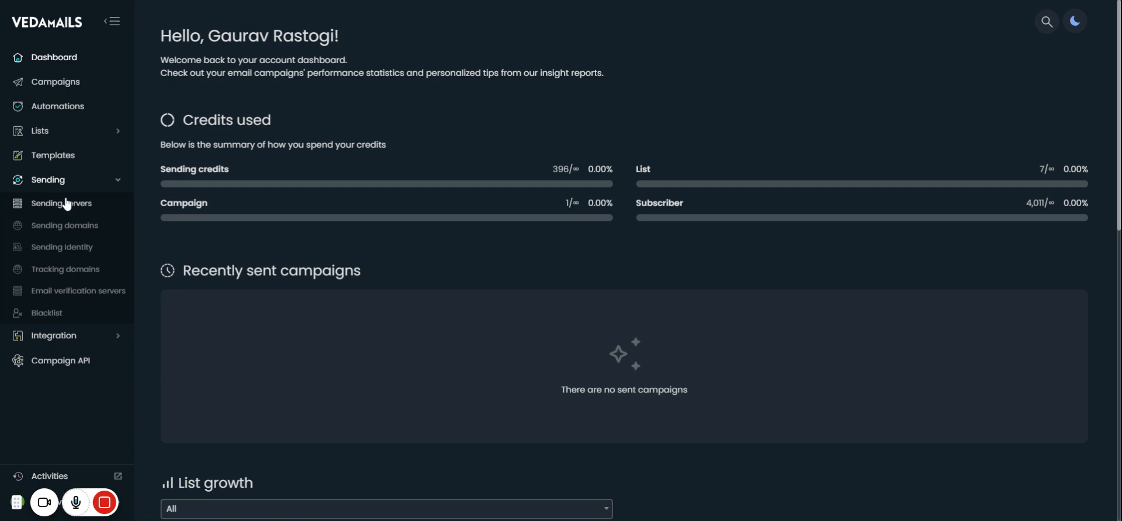
click(61, 205)
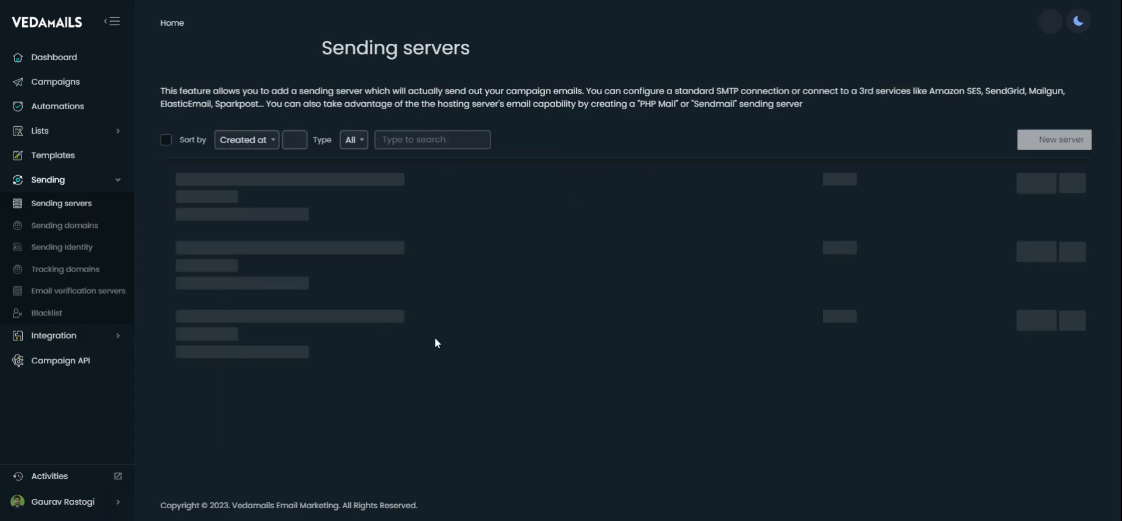
scroll(395, 333, down, 3)
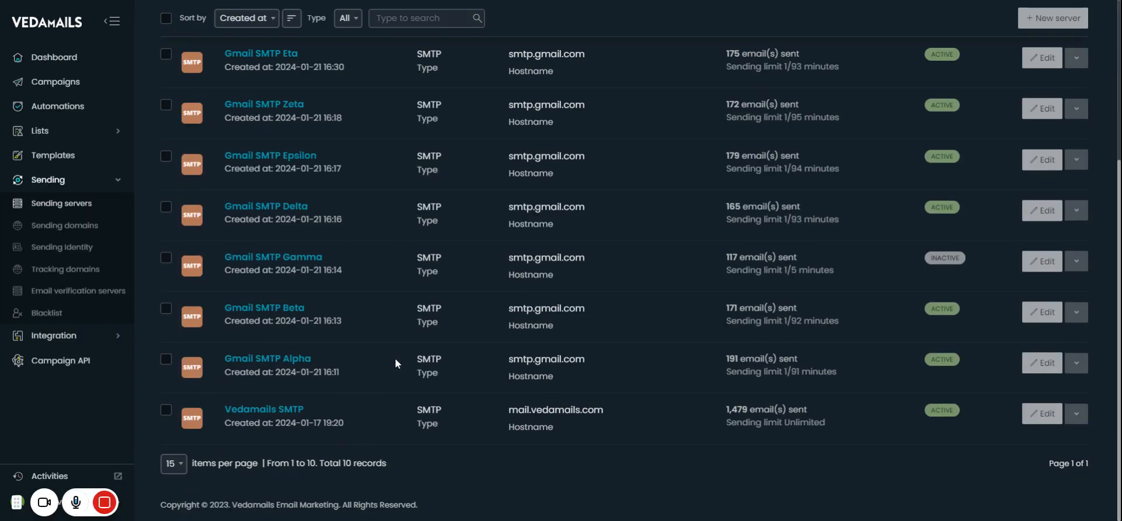
scroll(395, 359, up, 3)
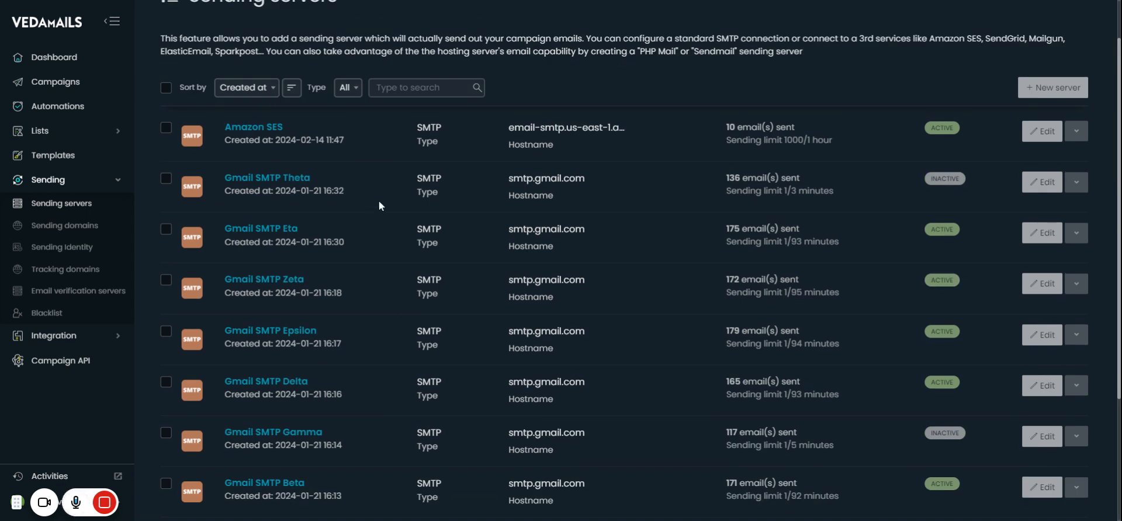
scroll(379, 206, down, 3)
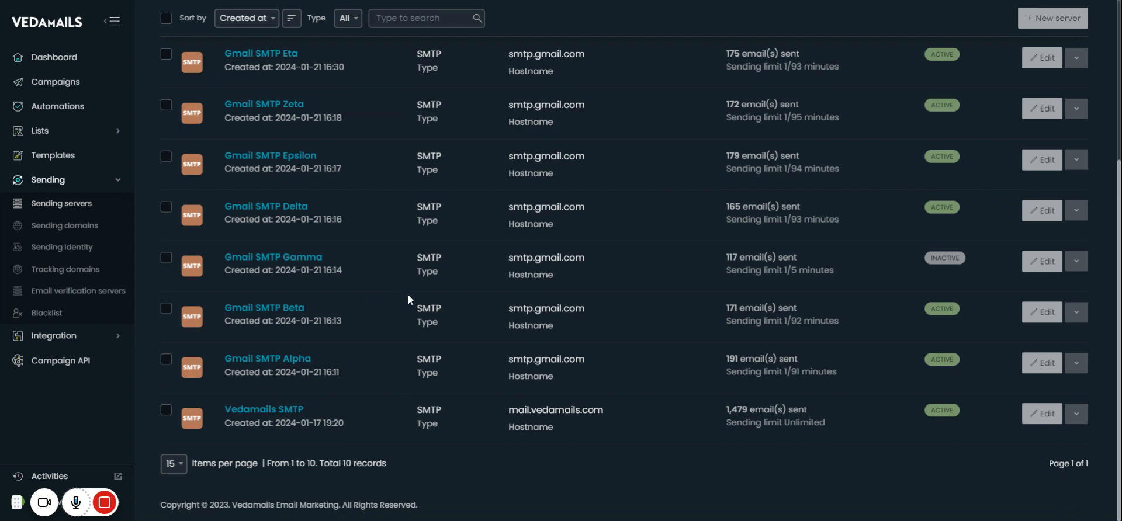
scroll(408, 300, up, 3)
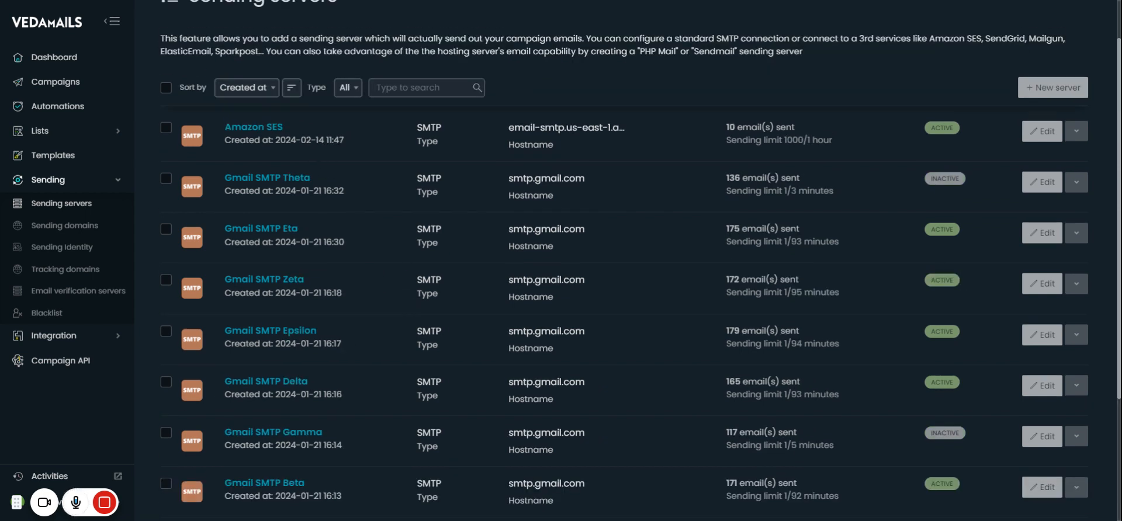
scroll(370, 211, down, 3)
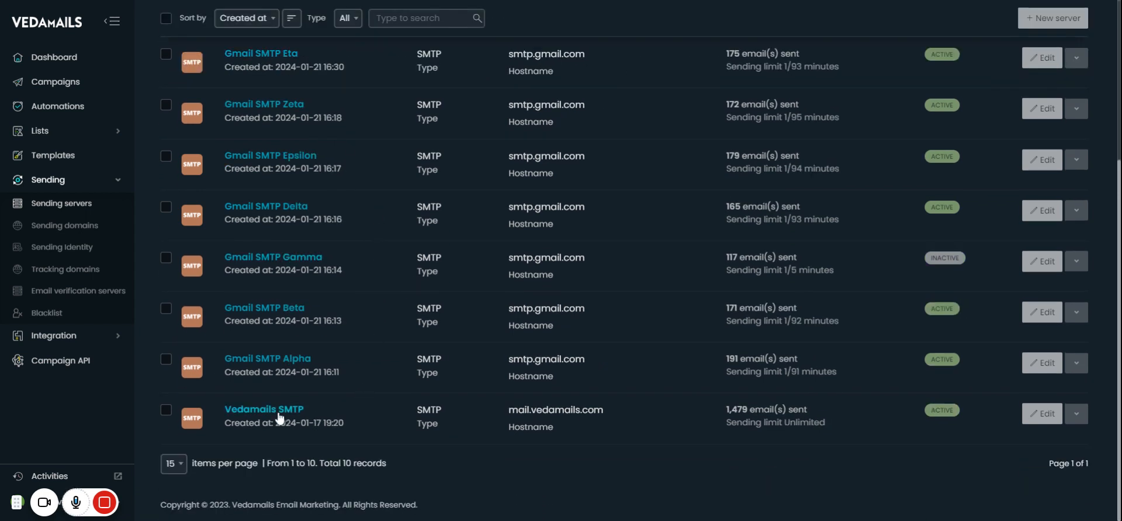
scroll(459, 303, up, 3)
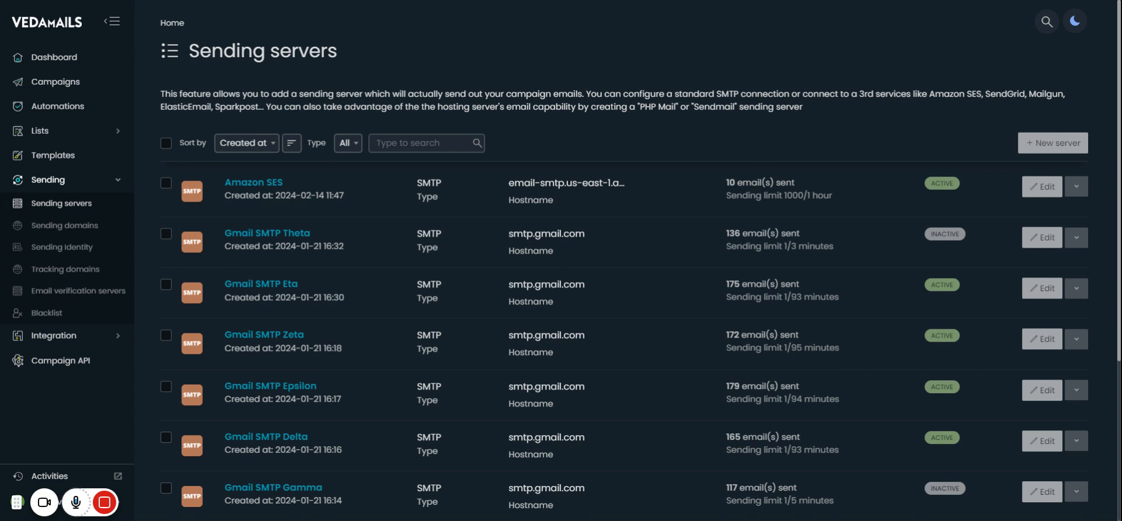
Open the existing tracking domain theogrco.online and copy its domain name without the scheme
click(86, 274)
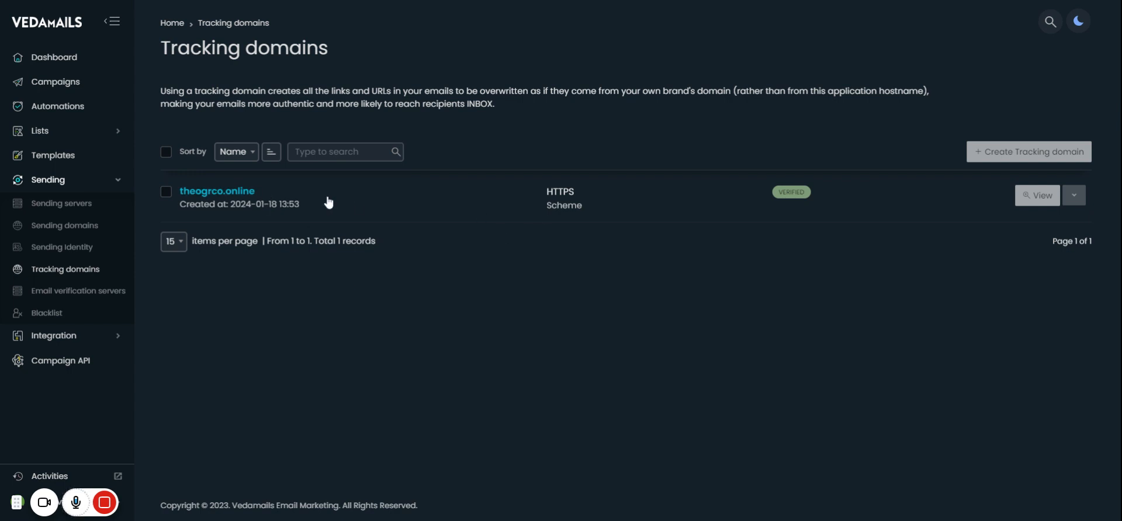
click(204, 192)
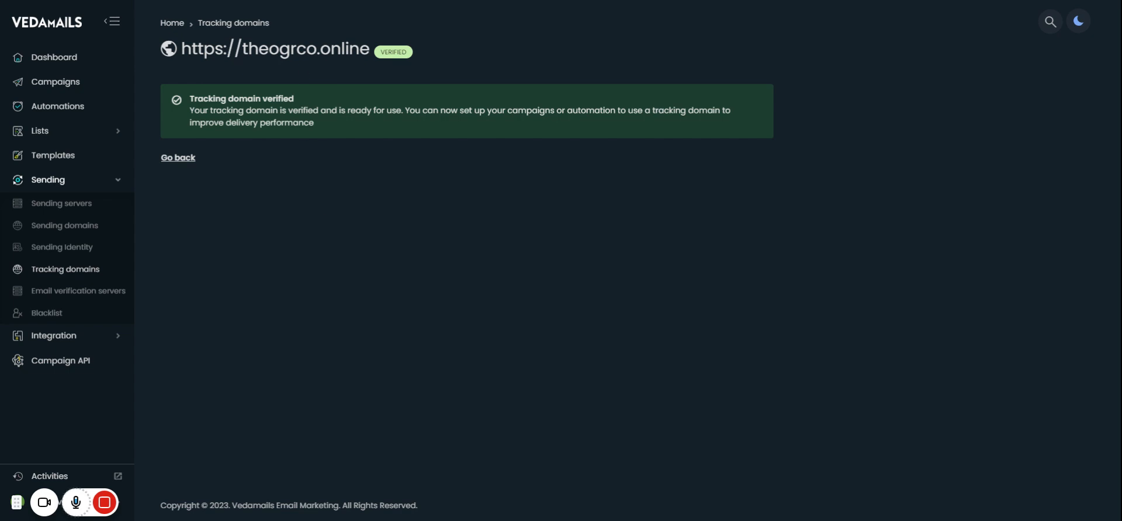
drag(369, 50, 242, 50)
key(ctrl+c)
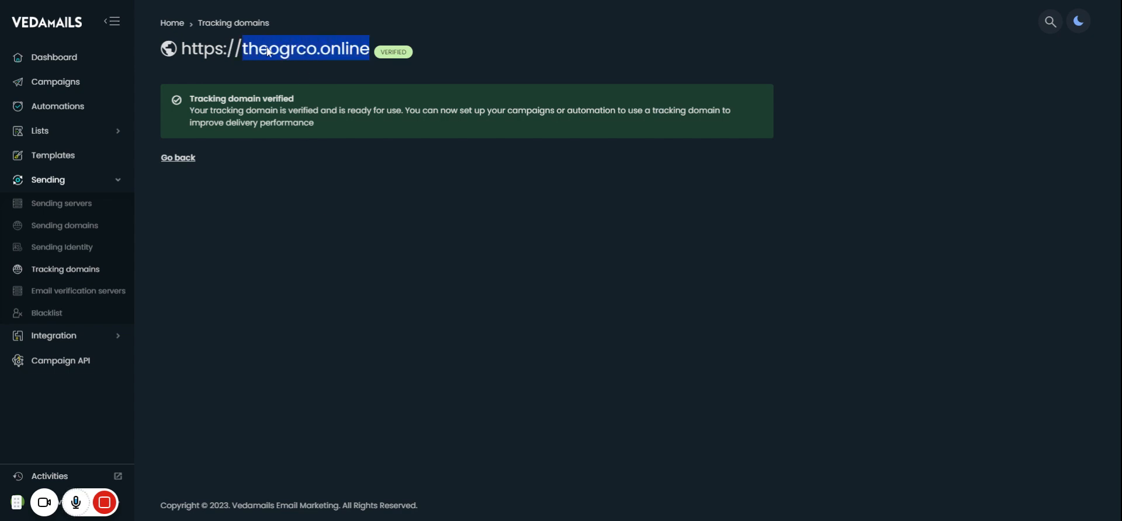
Delete the theogrco.online tracking domain from the tracking domains list and confirm the deletion
click(218, 22)
click(1075, 195)
click(1039, 224)
key(Return)
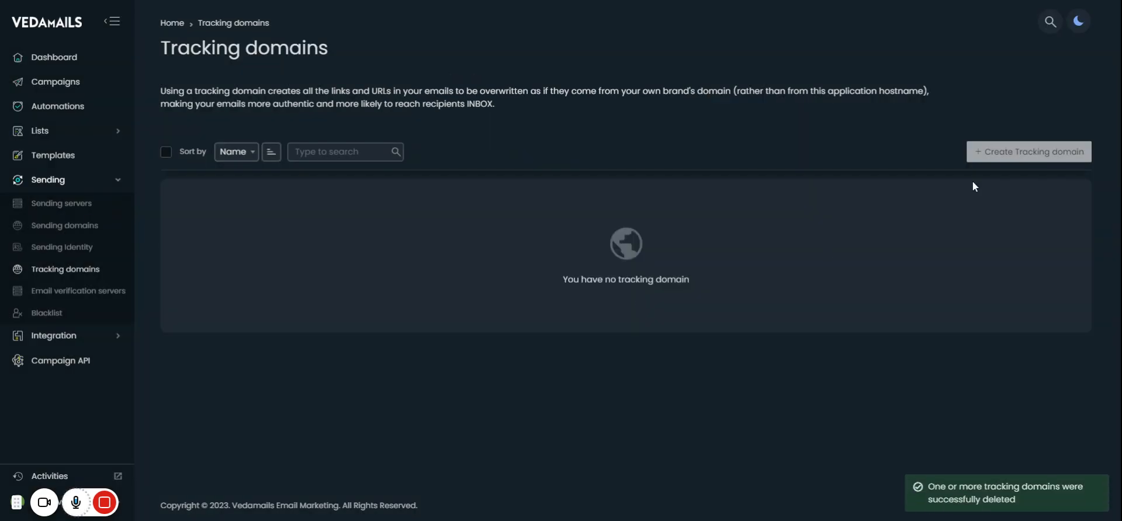
Create an HTTPS tracking domain for theogrco.online with host redirect verification, and test it from its details page
click(1039, 151)
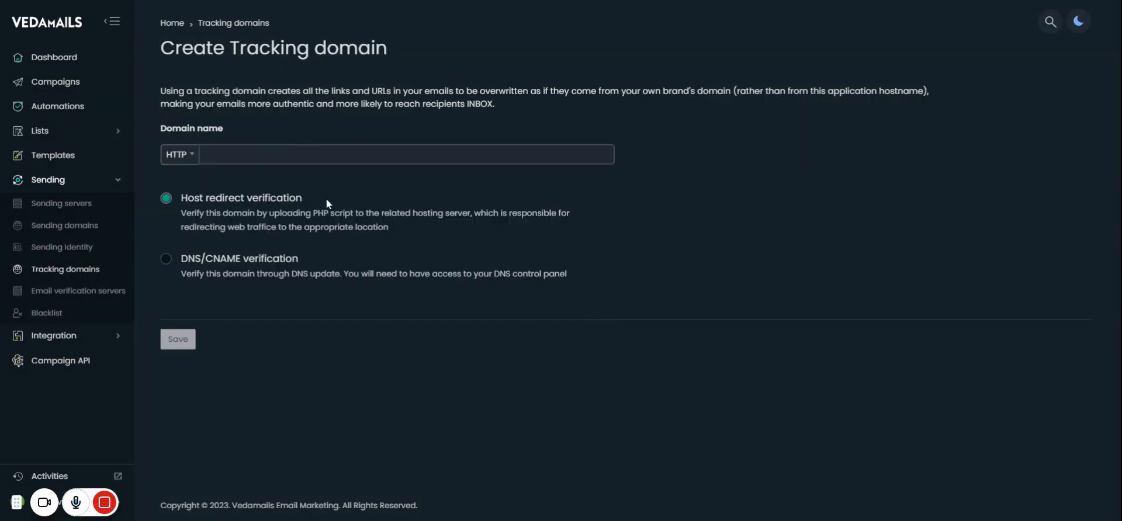
mouse_move(104, 501)
click(177, 155)
click(178, 196)
click(212, 154)
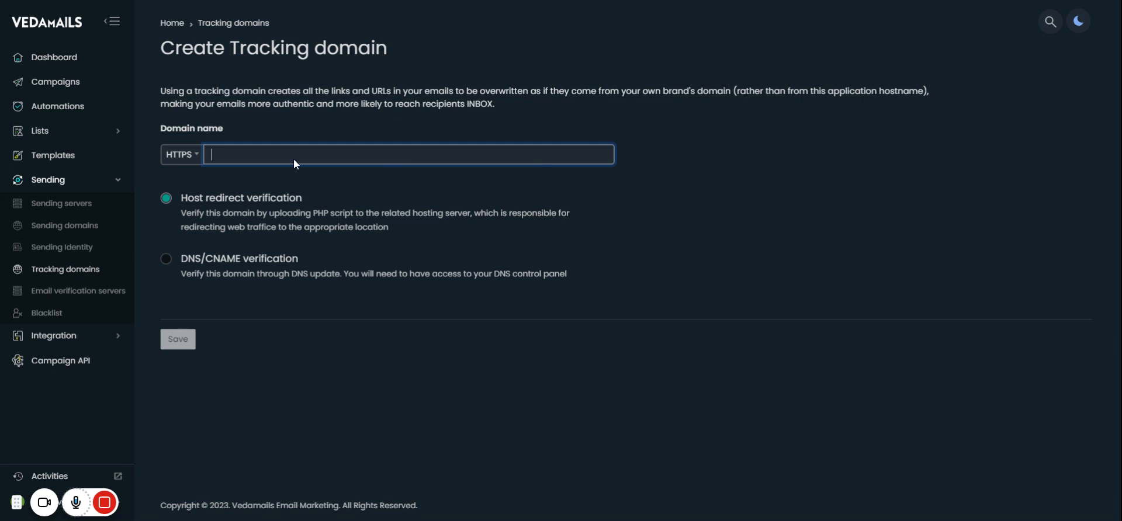
key(ctrl+v)
click(374, 357)
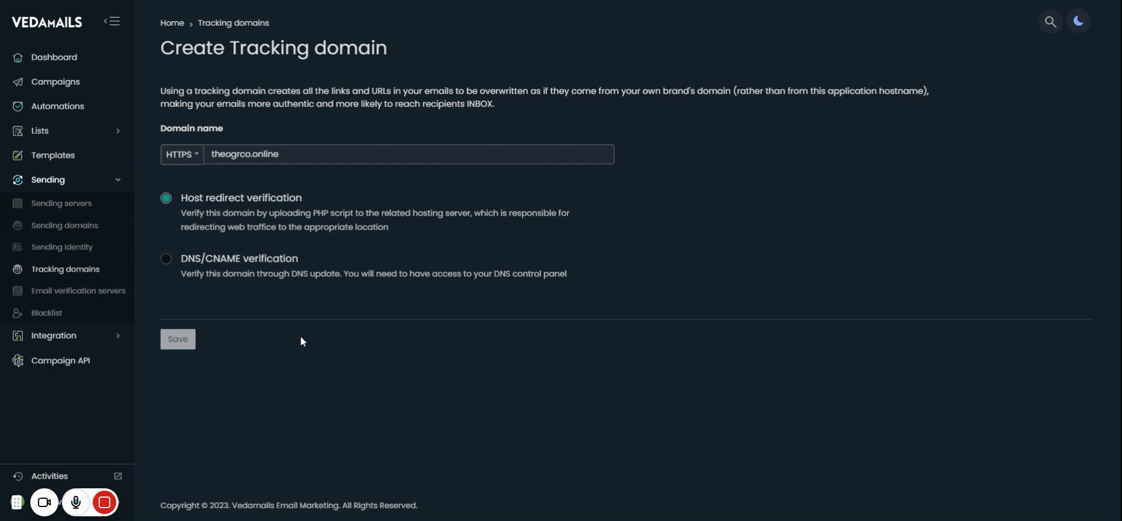
click(179, 348)
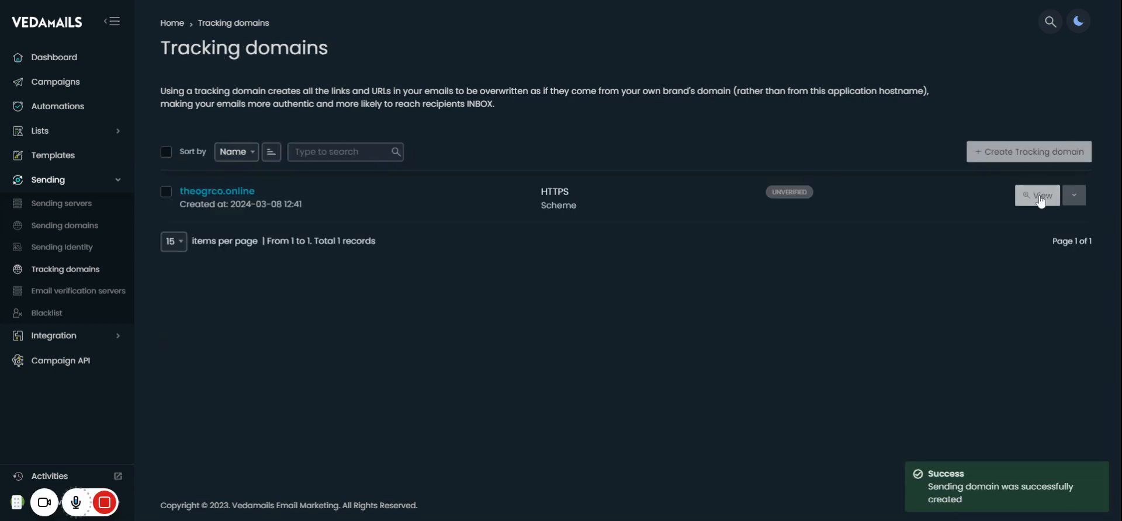
click(1044, 203)
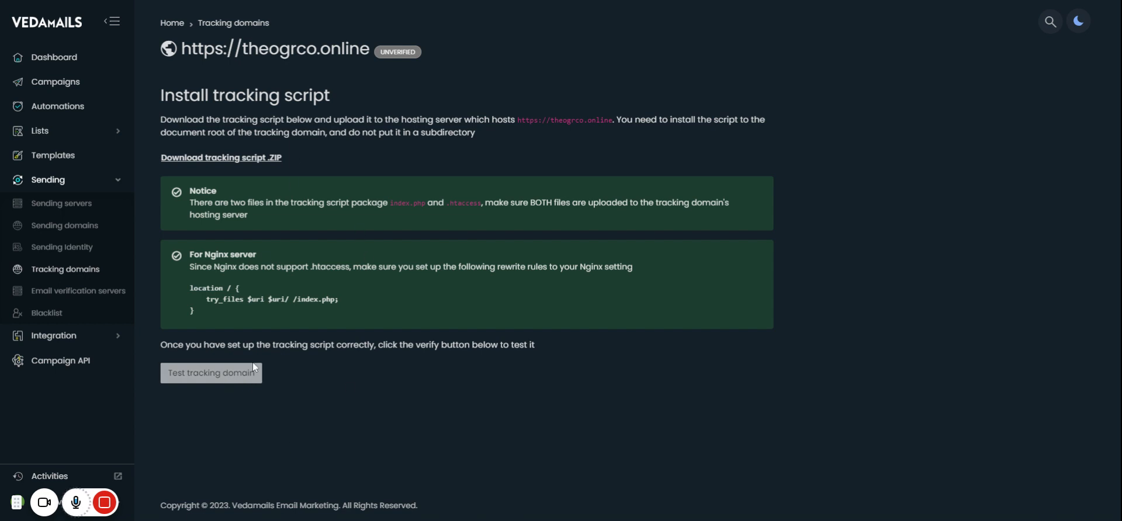
click(235, 381)
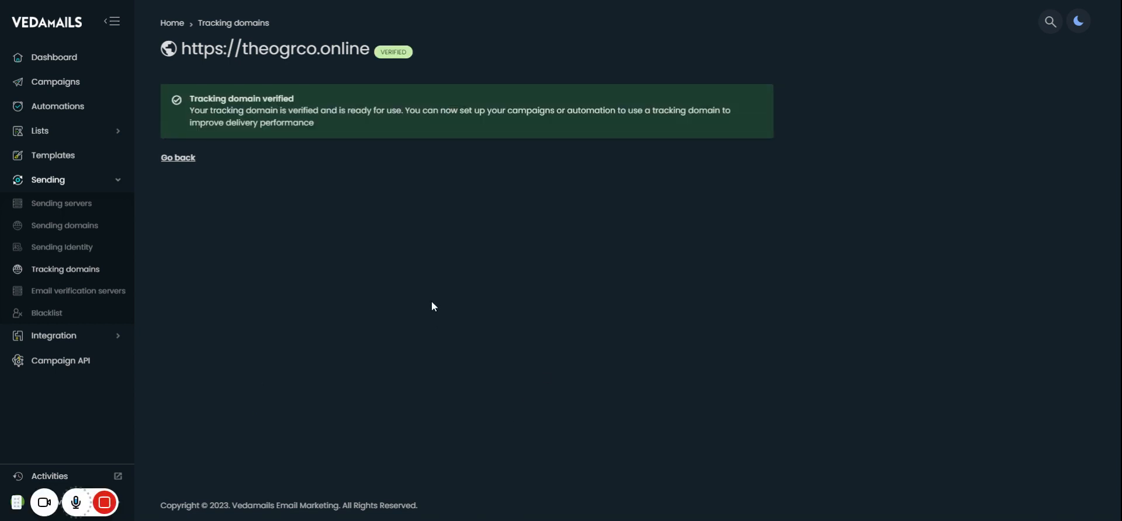
Look over the new sending server form for the generic SMTP type and leave it without saving
click(76, 212)
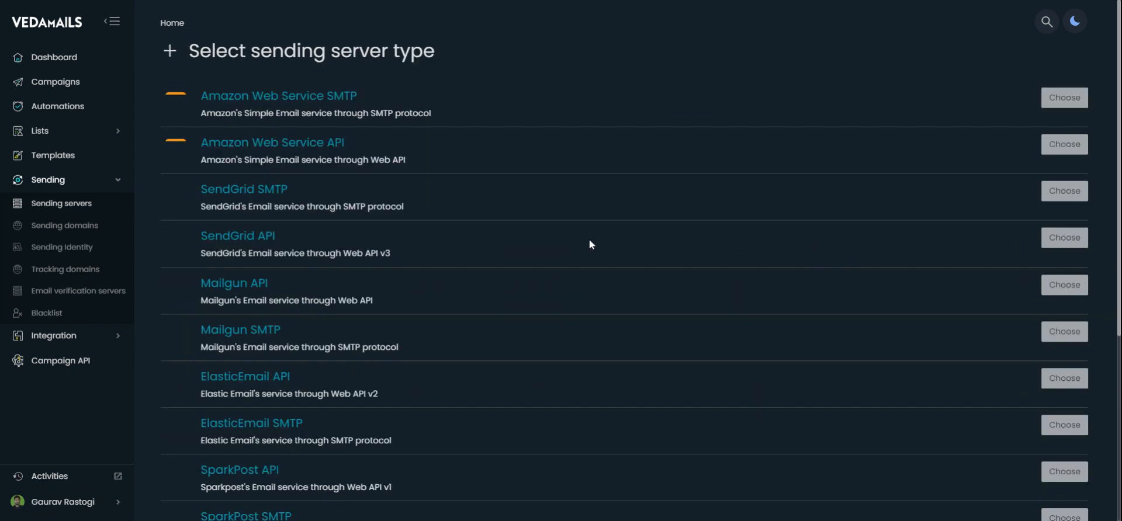
scroll(591, 241, down, 5)
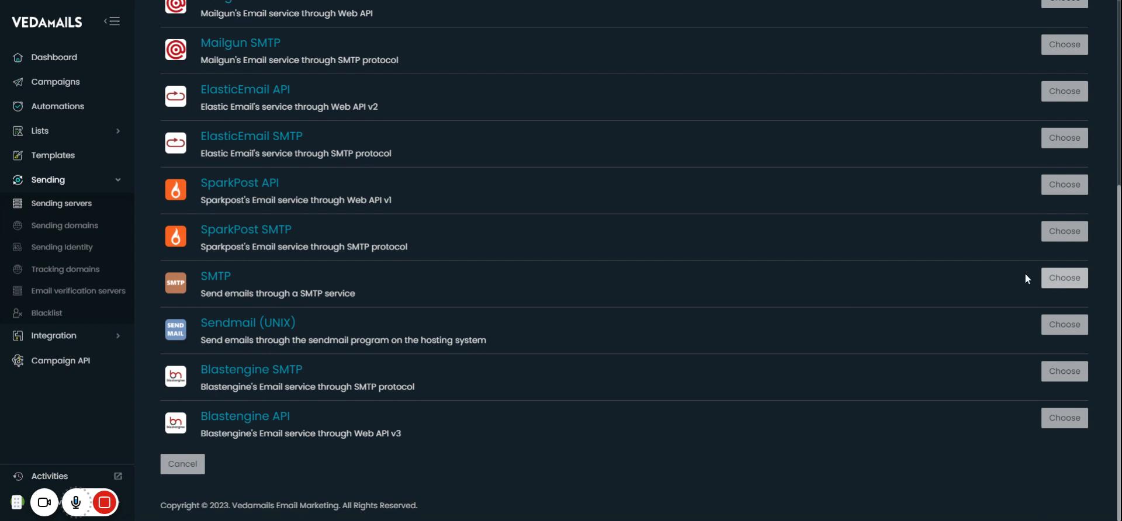
click(1062, 278)
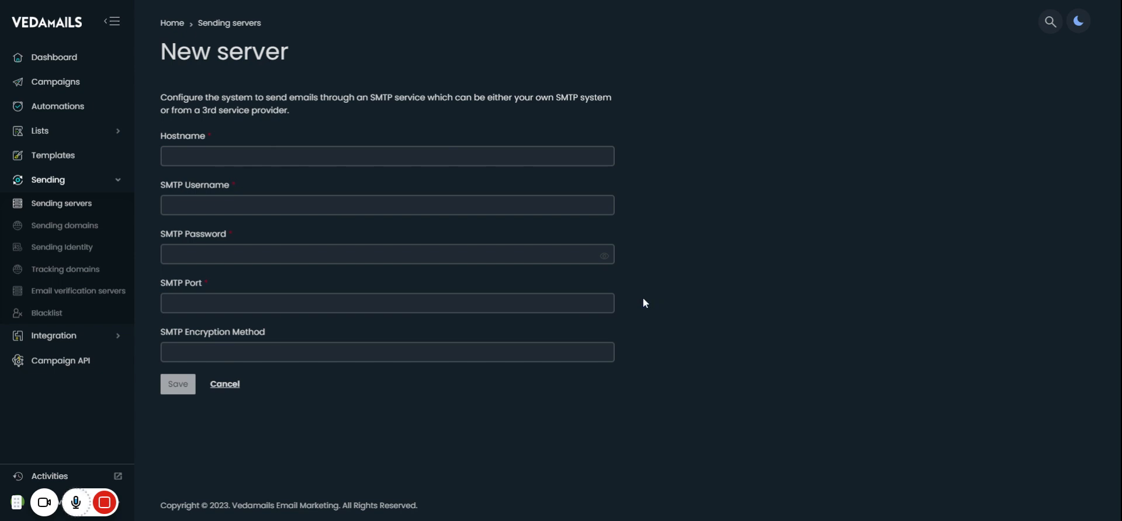
click(225, 384)
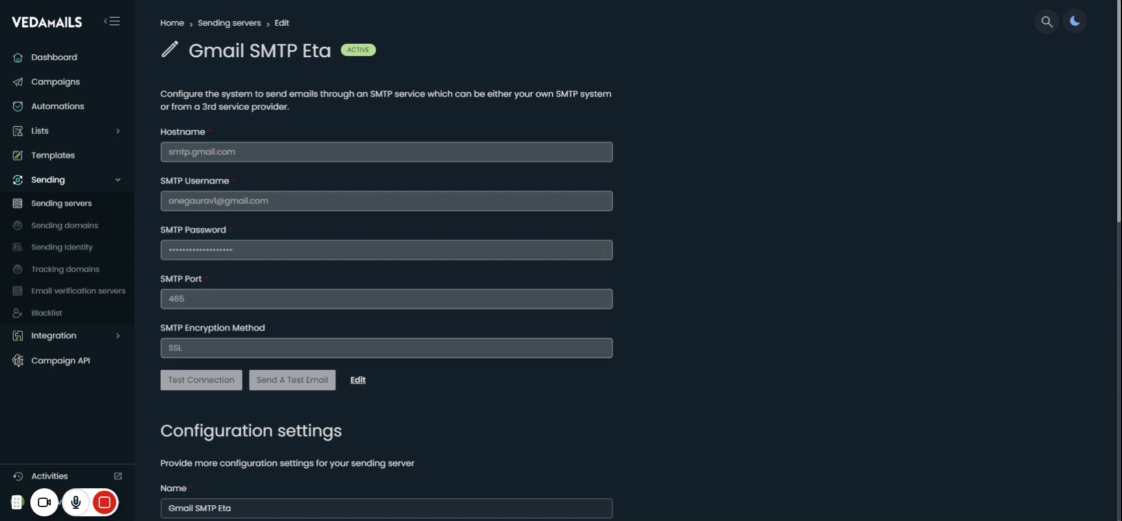
Review the connection details, configuration settings and sending identity of the Gmail SMTP Eta server
scroll(280, 293, down, 7)
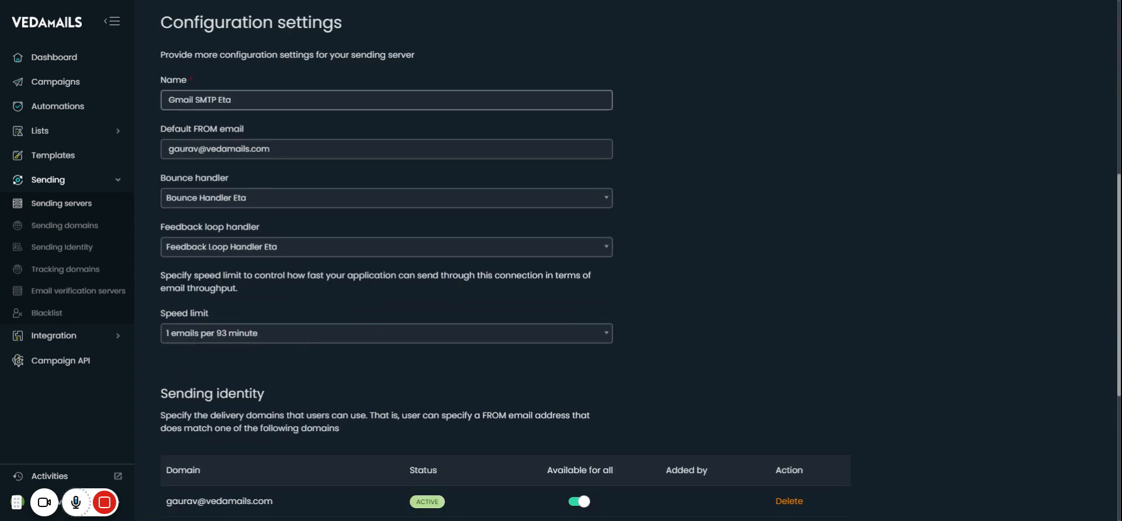
scroll(246, 162, down, 5)
scroll(210, 411, up, 12)
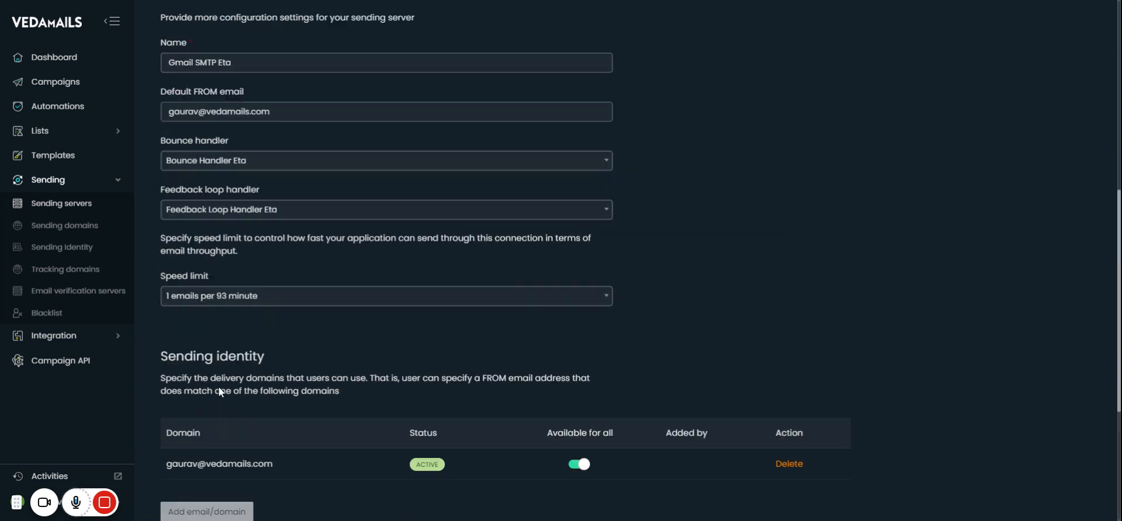
Test the Gmail SMTP Eta server's connection, and look at its test message form without sending anything
click(199, 390)
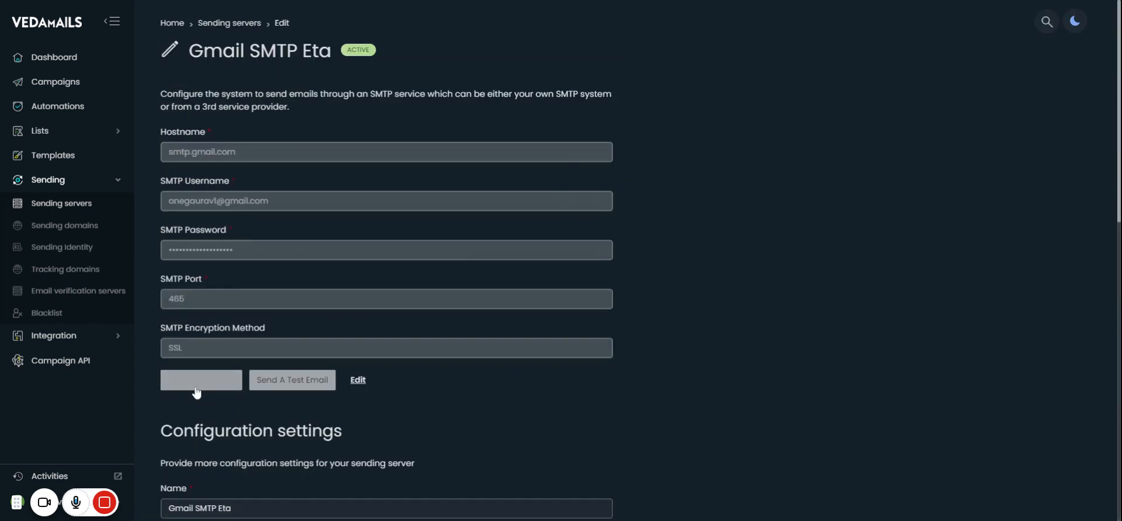
click(560, 115)
click(298, 389)
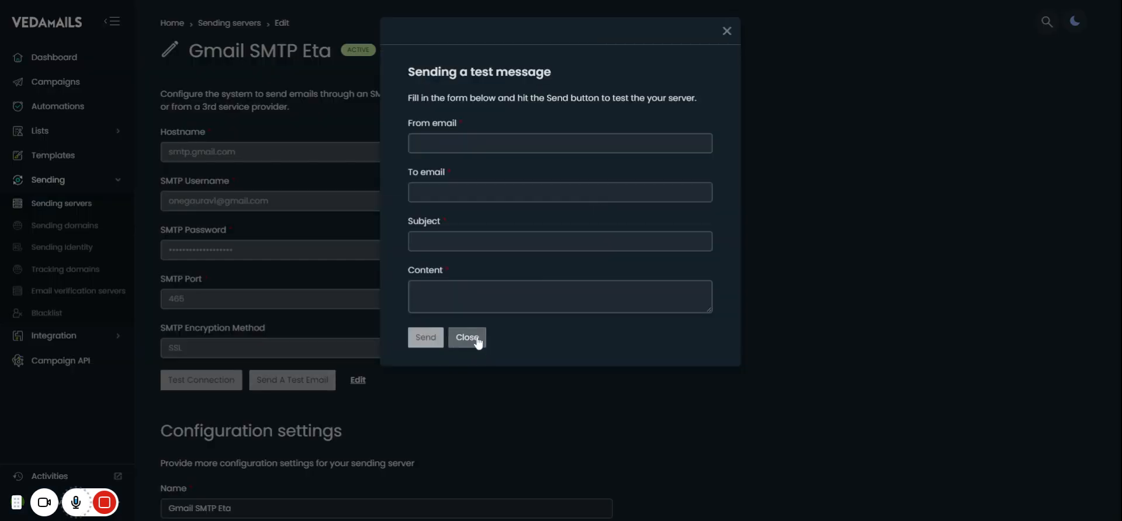
click(476, 340)
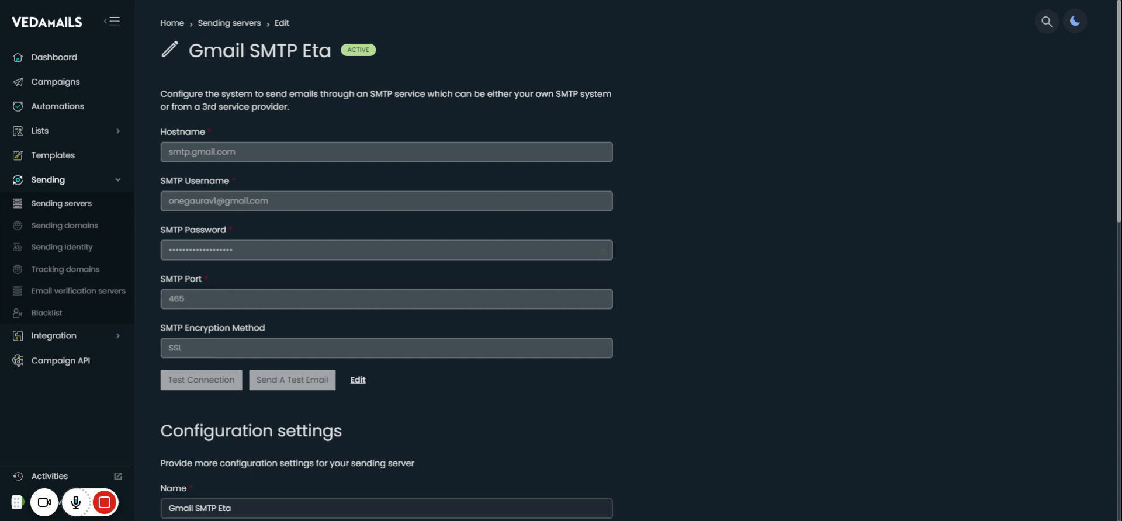
Return to the sending servers list and compare the Gmail SMTP, Amazon SES and Vedamails SMTP entries
click(232, 26)
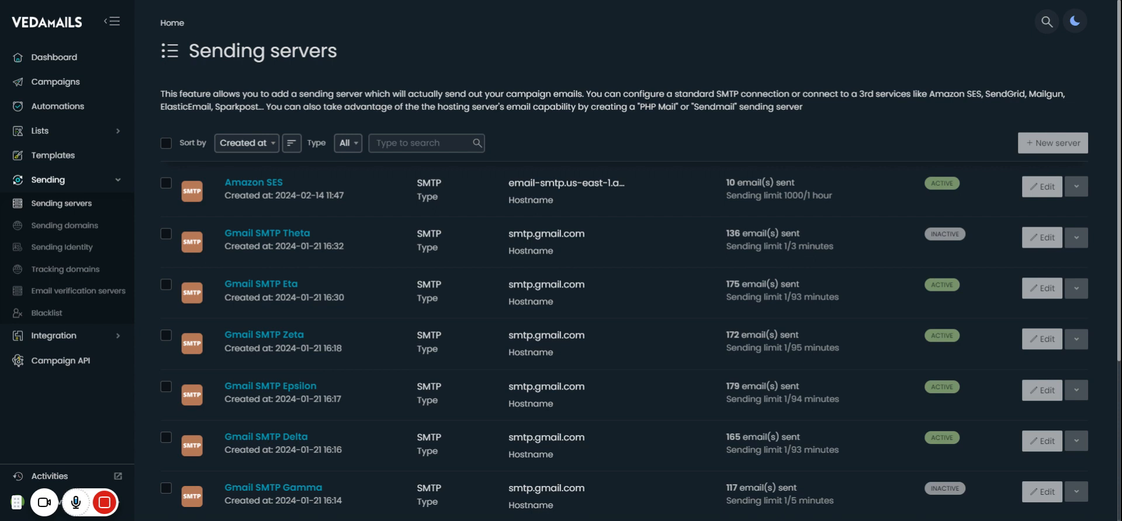
scroll(506, 276, down, 5)
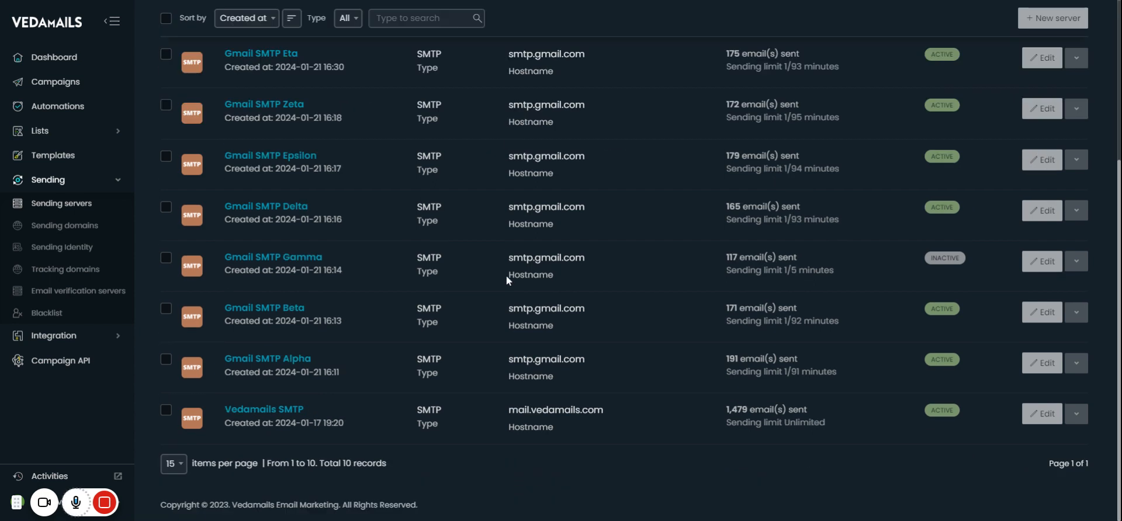
scroll(506, 276, up, 5)
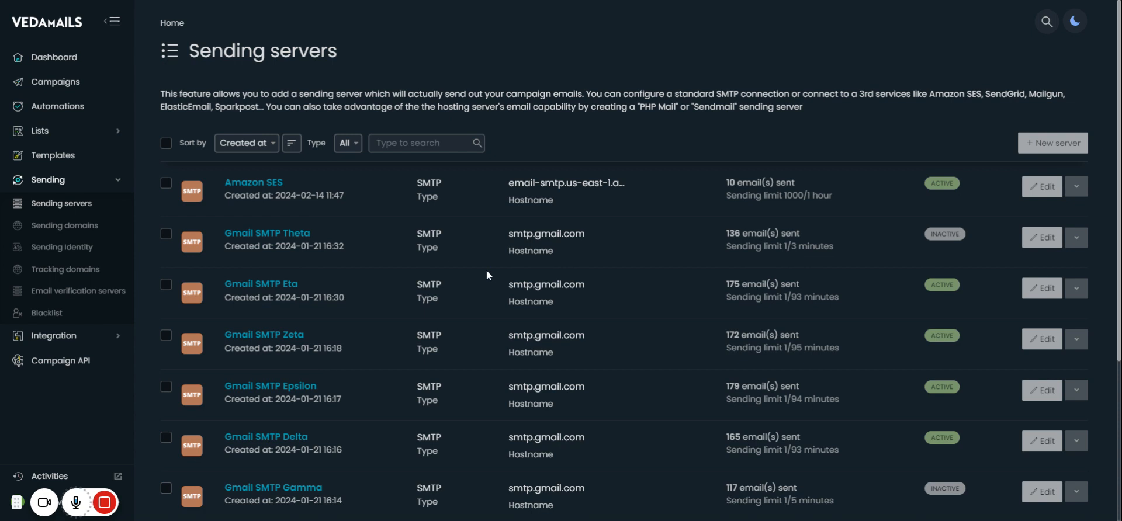
scroll(488, 275, down, 2)
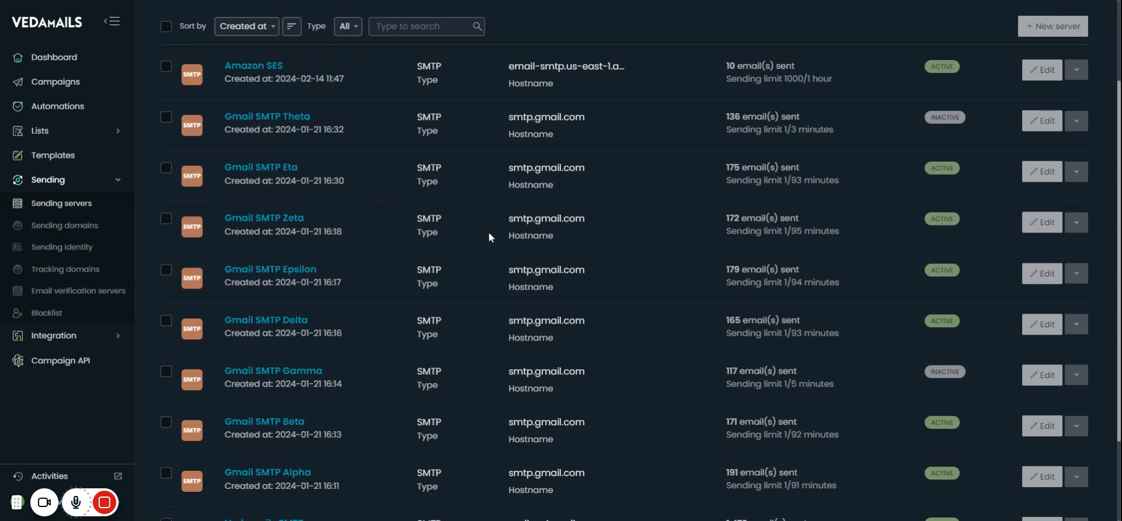
scroll(392, 471, down, 2)
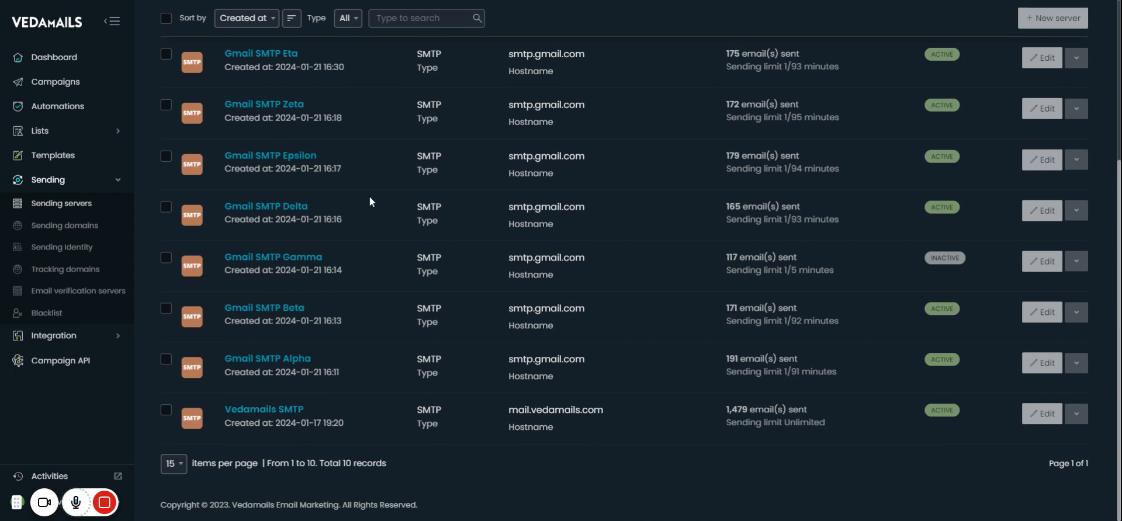
scroll(602, 465, up, 1)
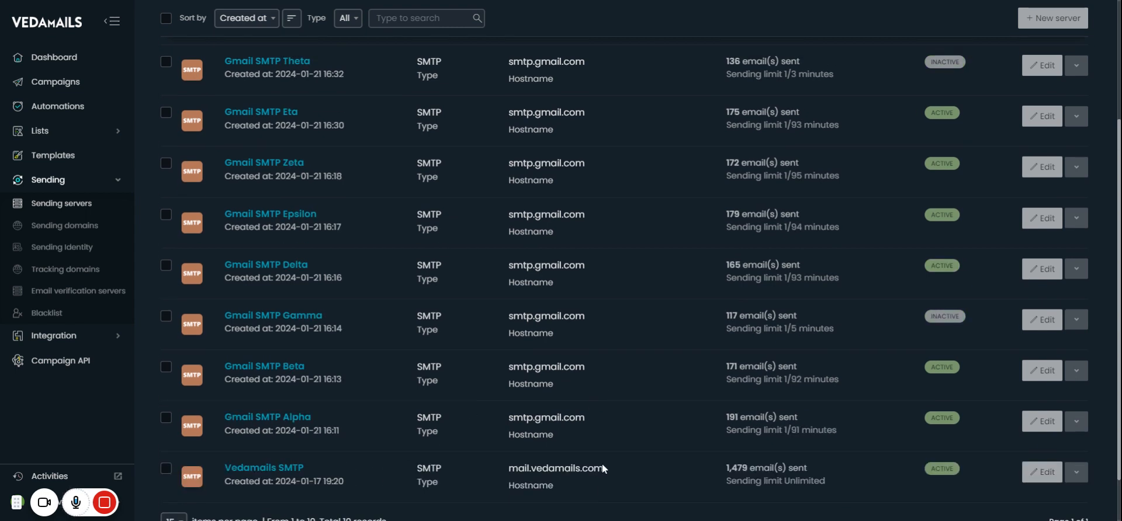
scroll(640, 260, up, 3)
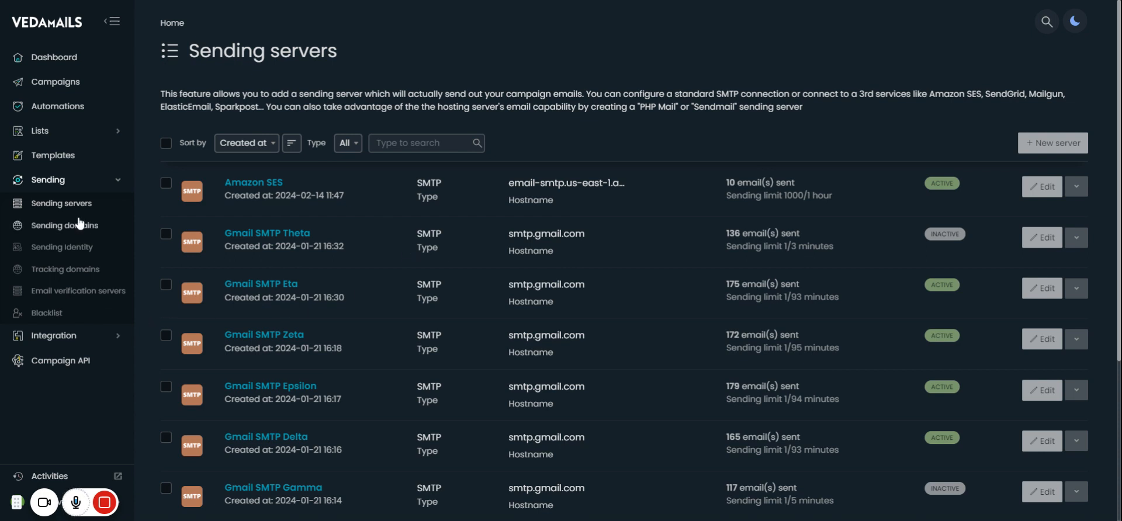
Review the sending identity email addresses and the new sender form, and leave the form without saving
click(73, 250)
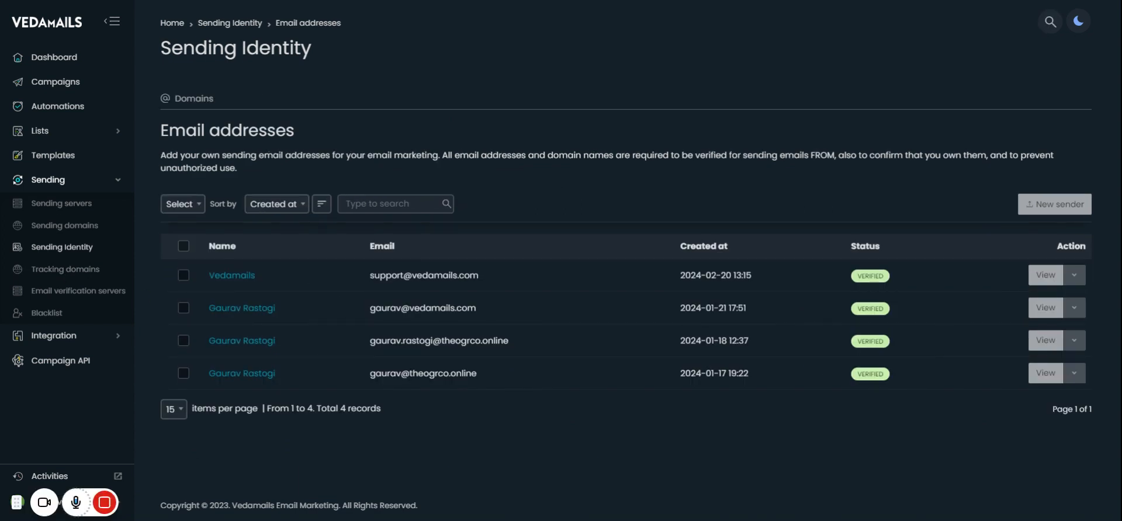
click(1032, 206)
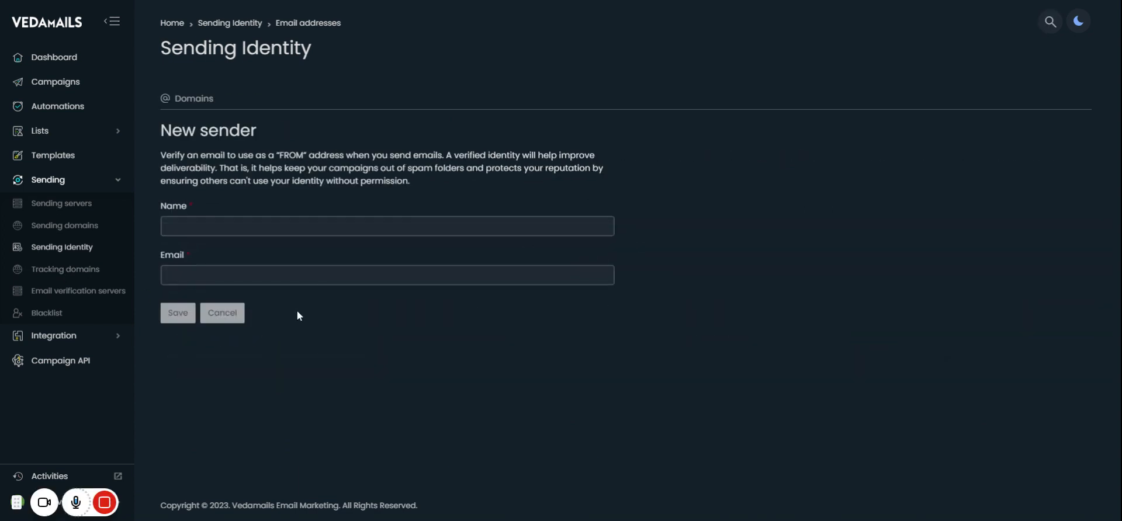
click(237, 315)
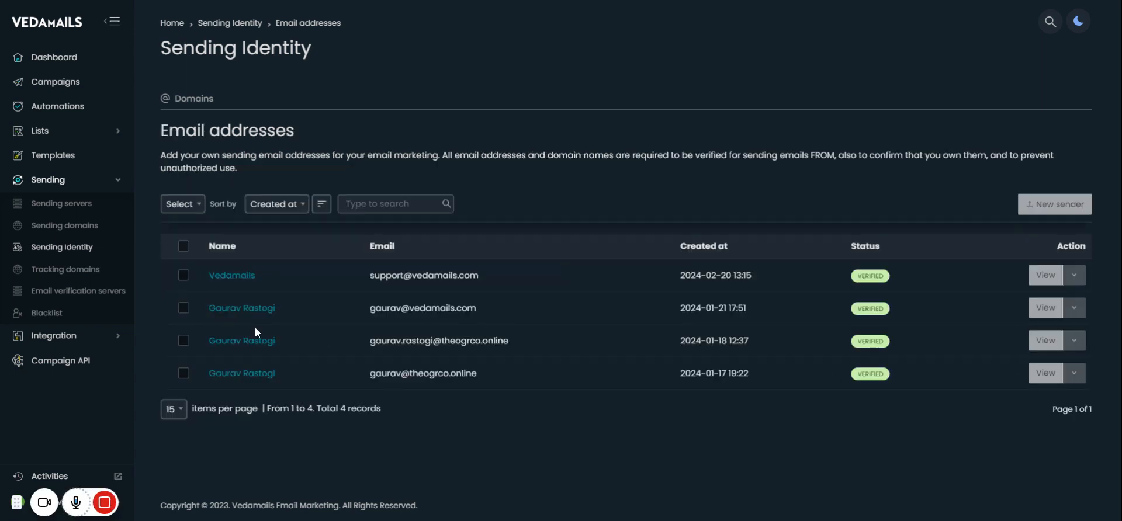
Look over the tracking domains and sending domains lists, and view the blank form for a new sending domain
click(75, 271)
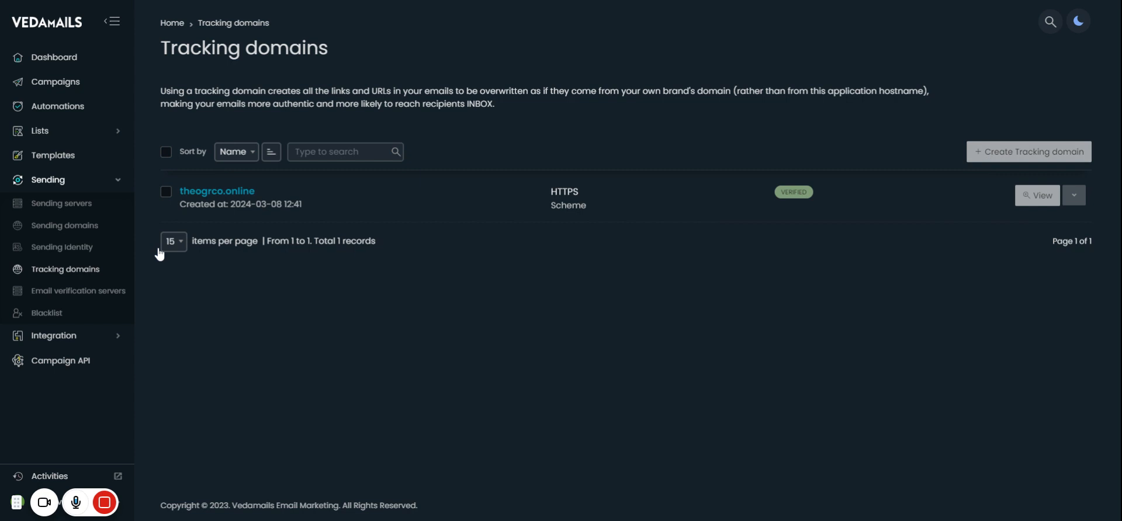
click(70, 251)
click(69, 228)
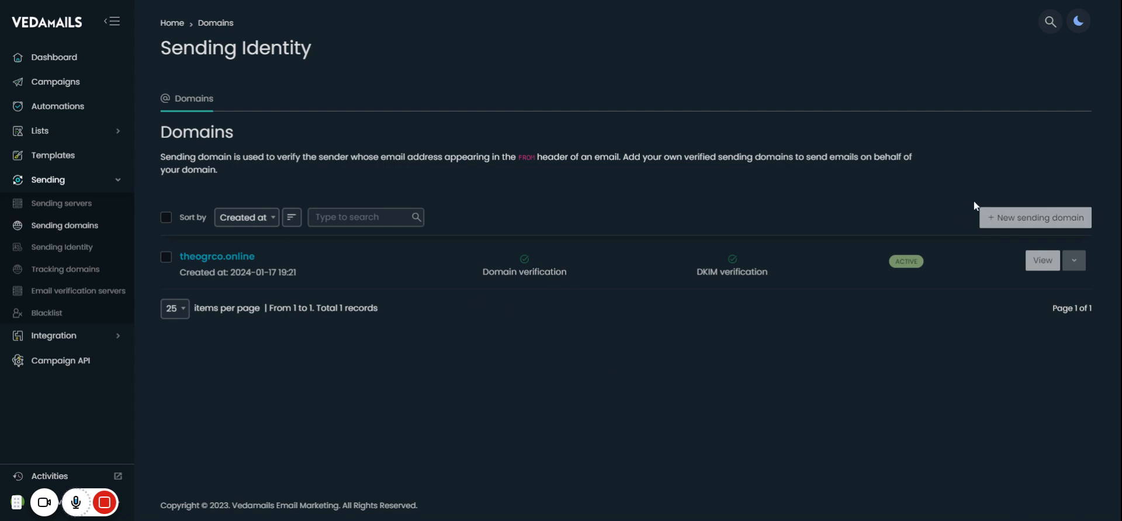
click(1017, 220)
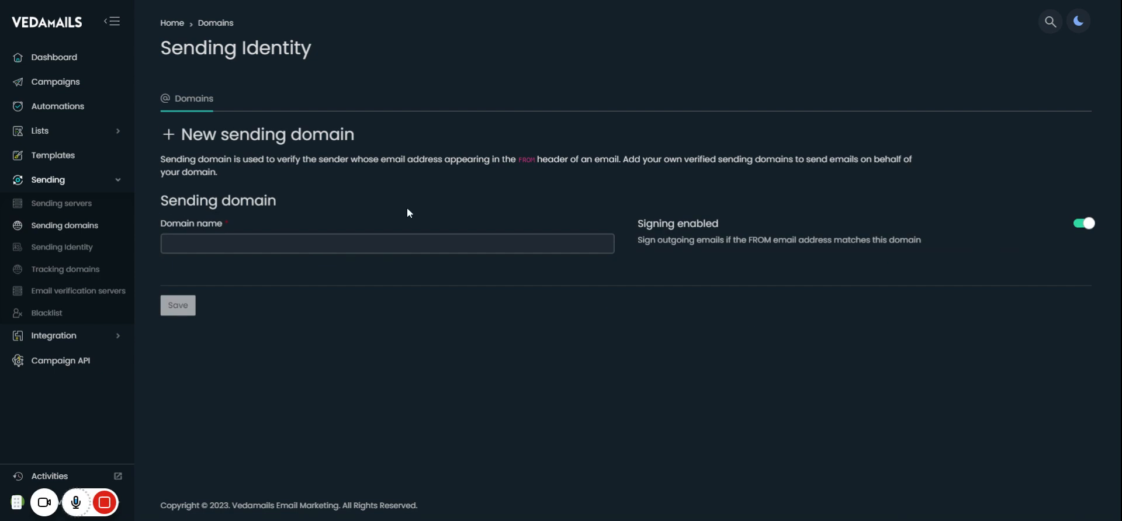
Leave the new domain form and examine the domain verification and DKIM TXT records of theogrco.online
click(215, 25)
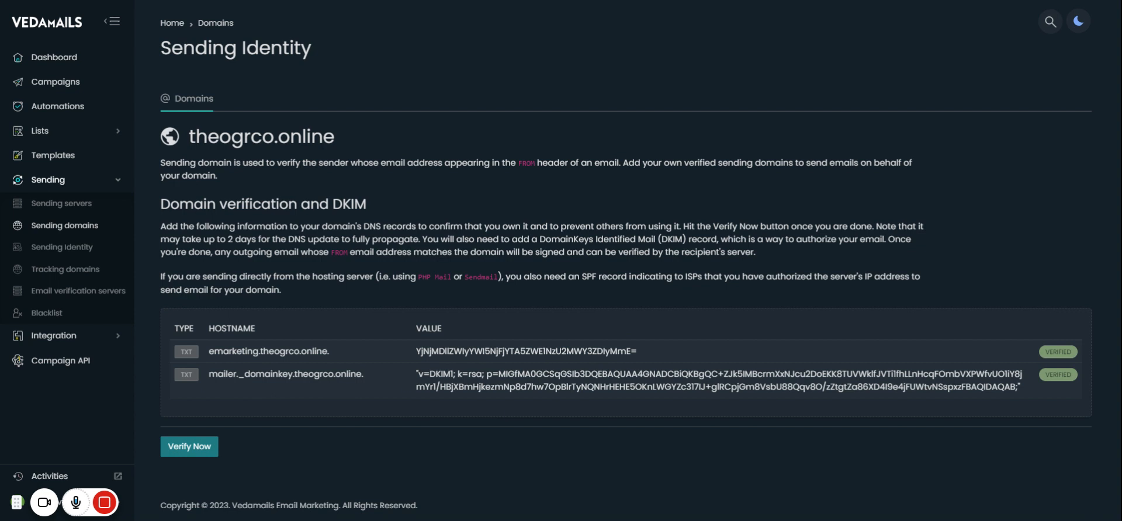
drag(328, 374, 571, 387)
click(590, 441)
drag(208, 349, 333, 350)
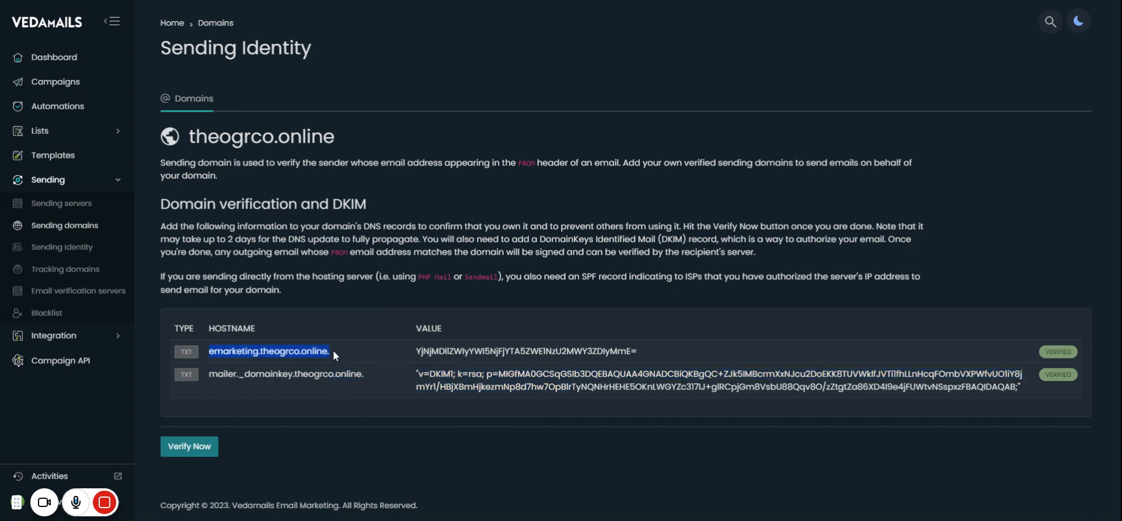
drag(422, 351, 732, 352)
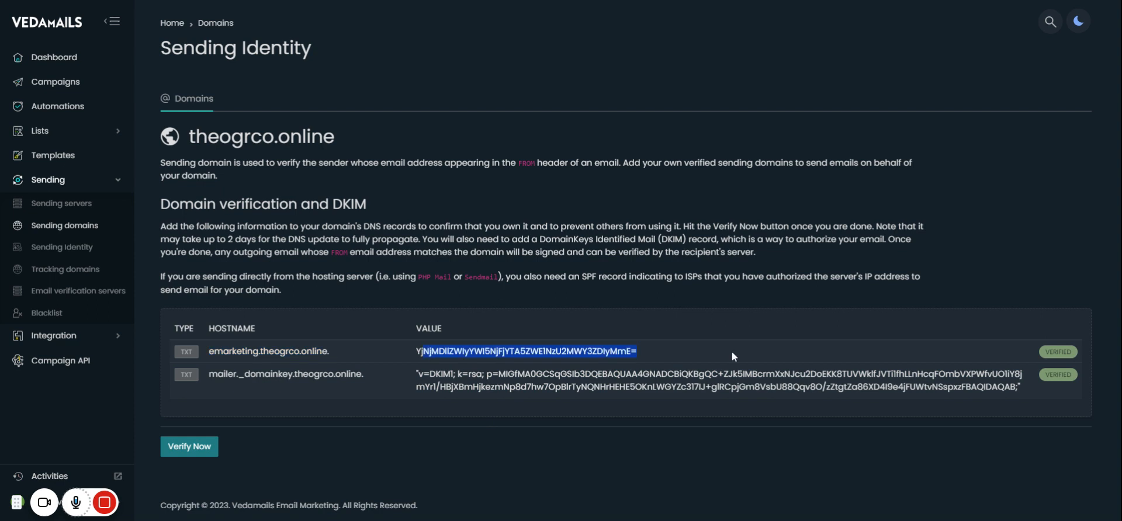
drag(218, 374, 314, 374)
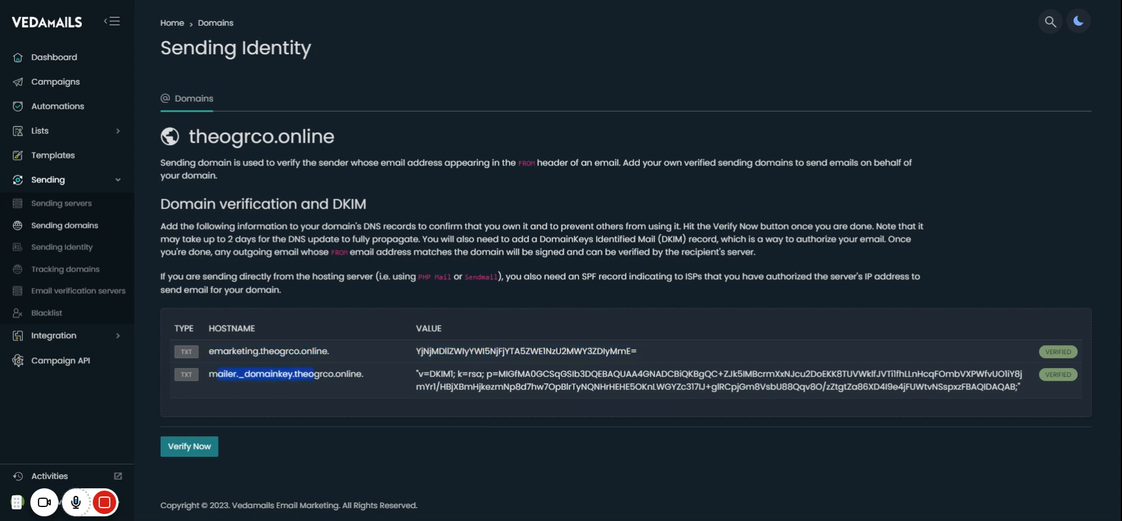
drag(434, 374, 580, 387)
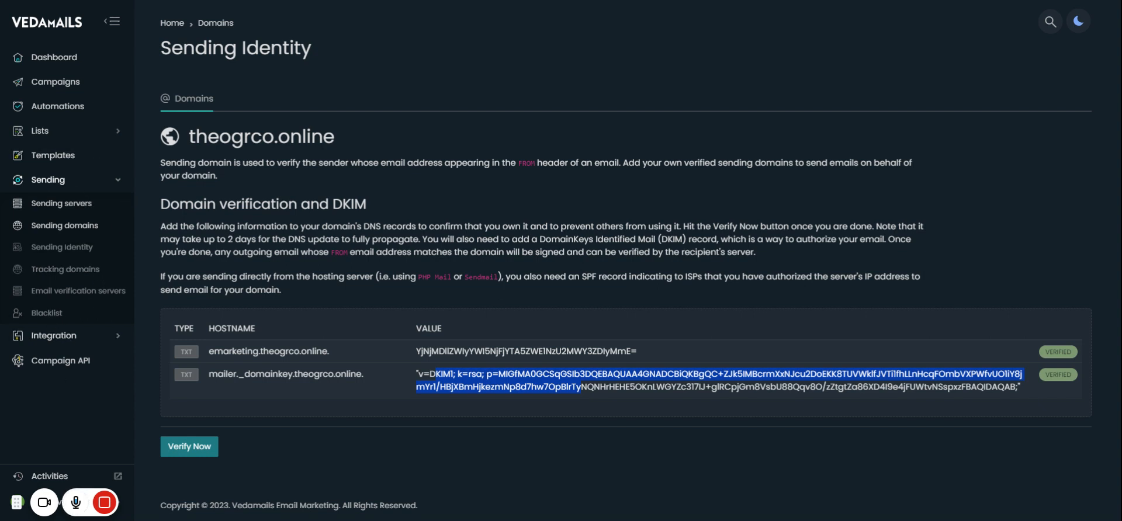
Review the audience overview and look through the existing mail lists
click(58, 130)
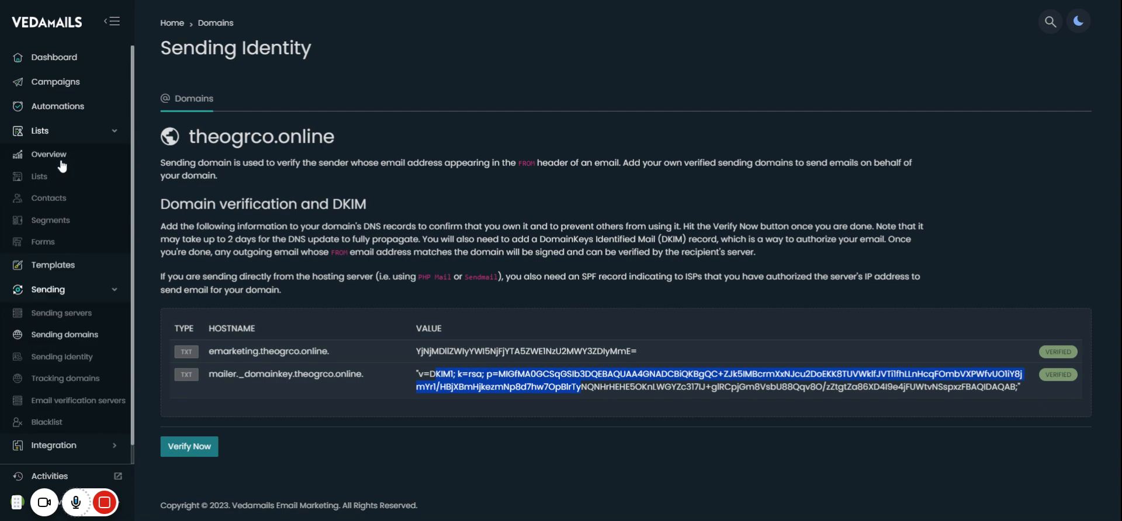
click(58, 156)
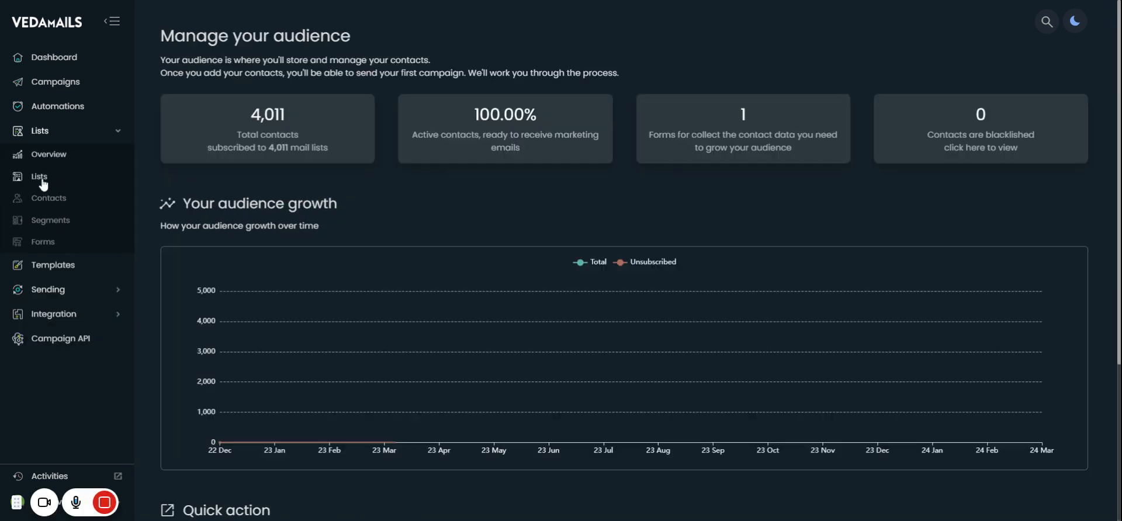
click(67, 182)
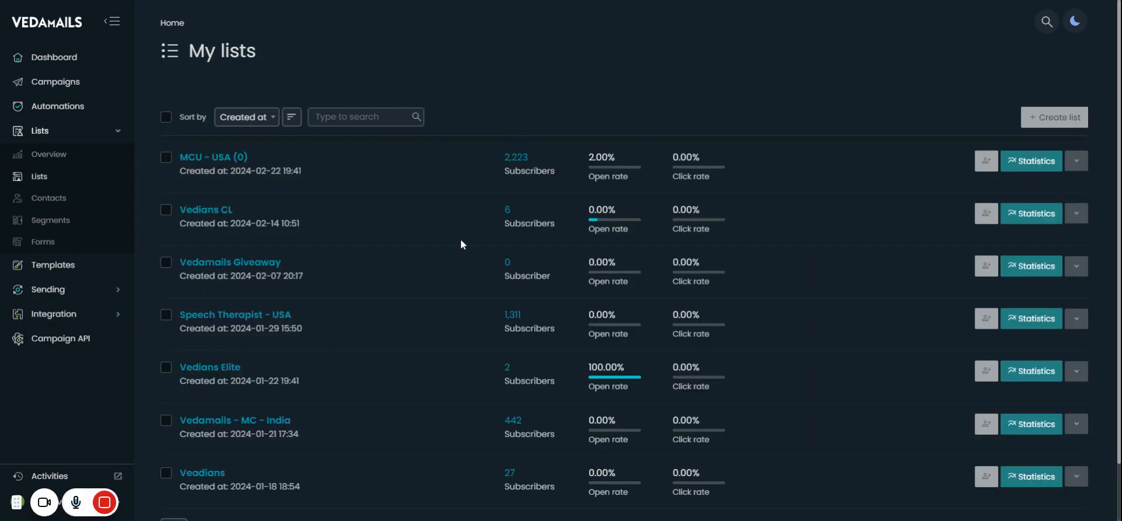
scroll(467, 287, down, 1)
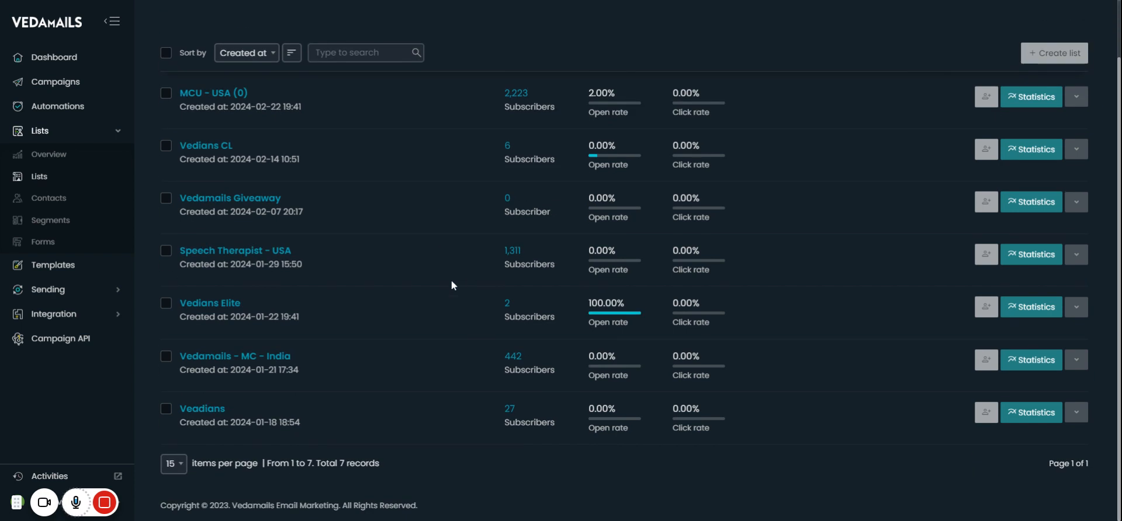
scroll(453, 285, up, 1)
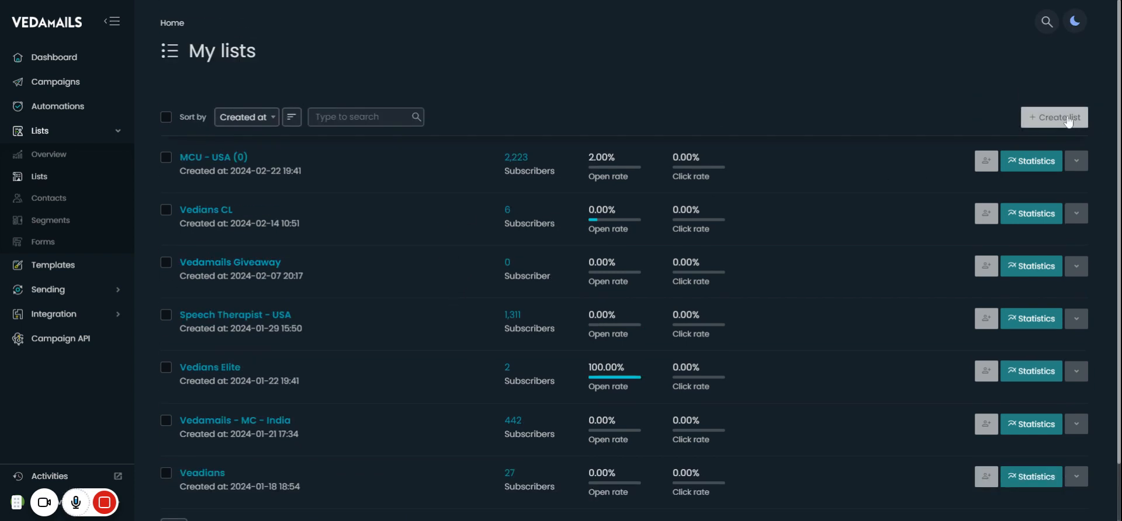
Start a new mail list named Test, with a verified sender address as From email and Vedamails as the default From name
click(1069, 120)
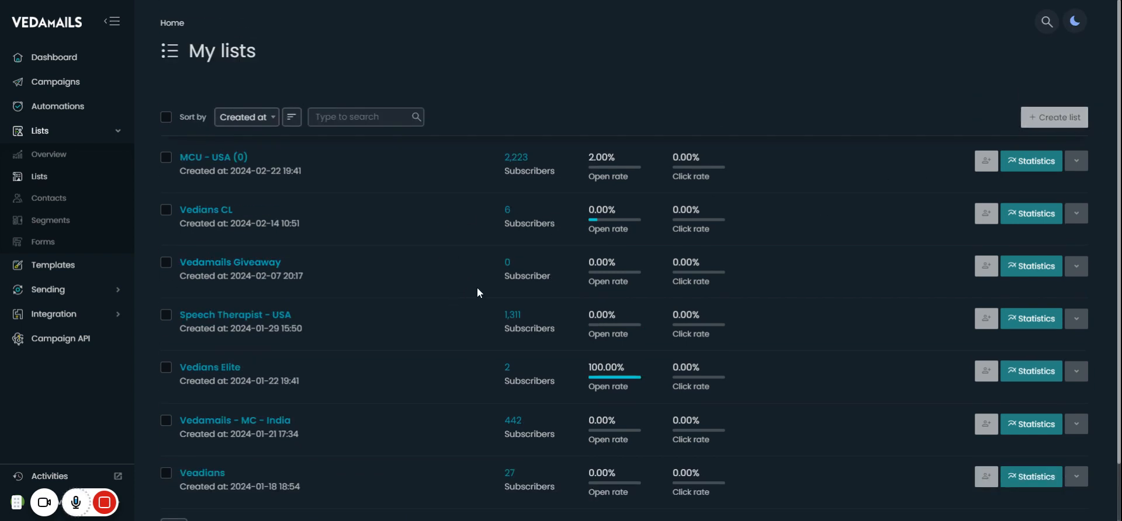
text(Test)
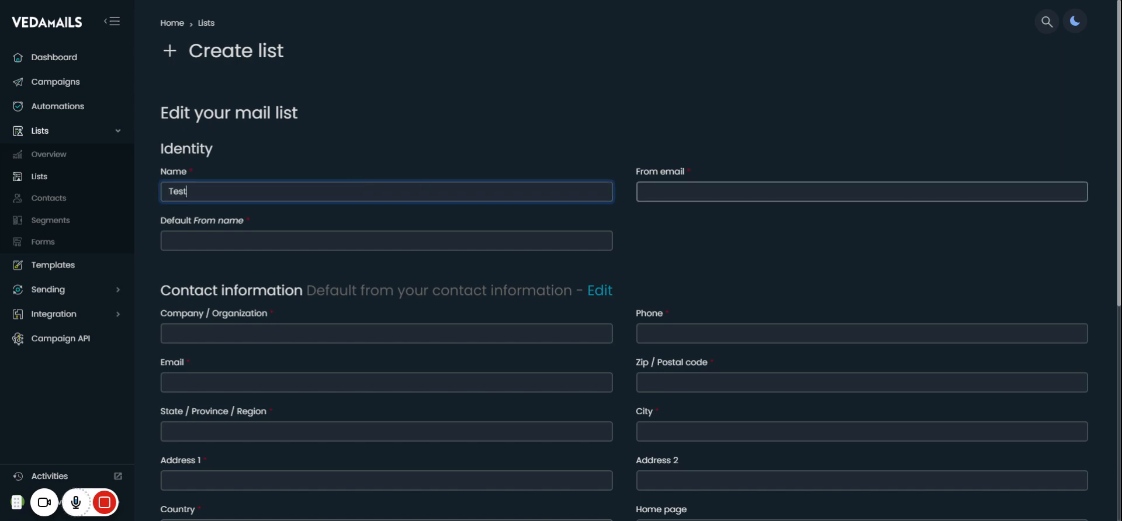
click(759, 192)
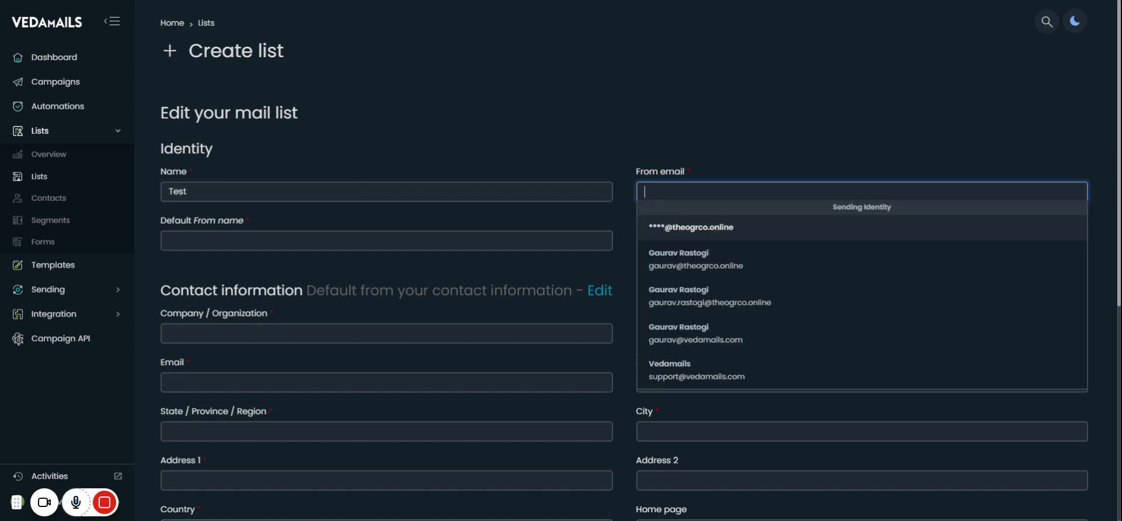
click(764, 299)
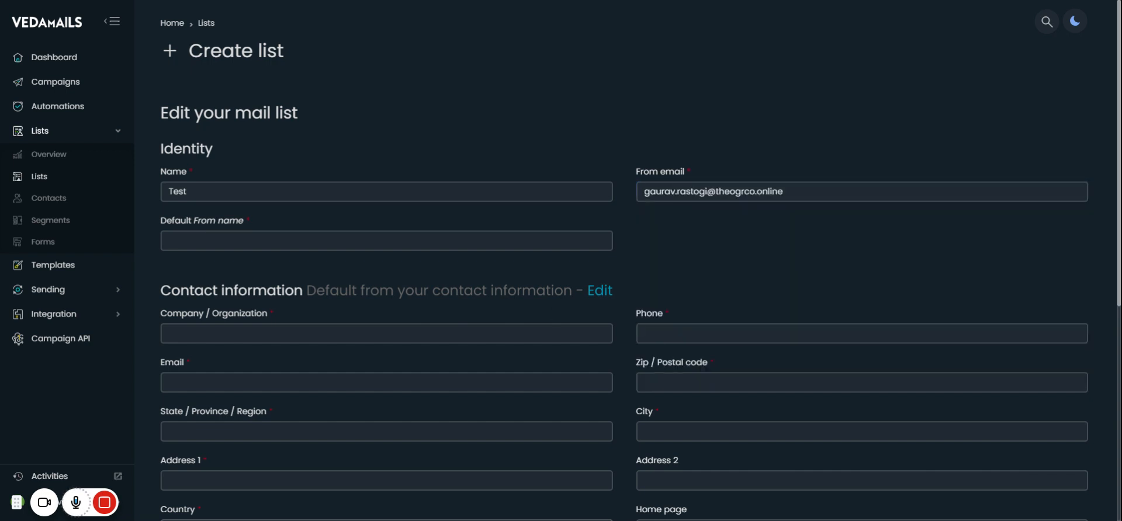
click(245, 244)
text(V)
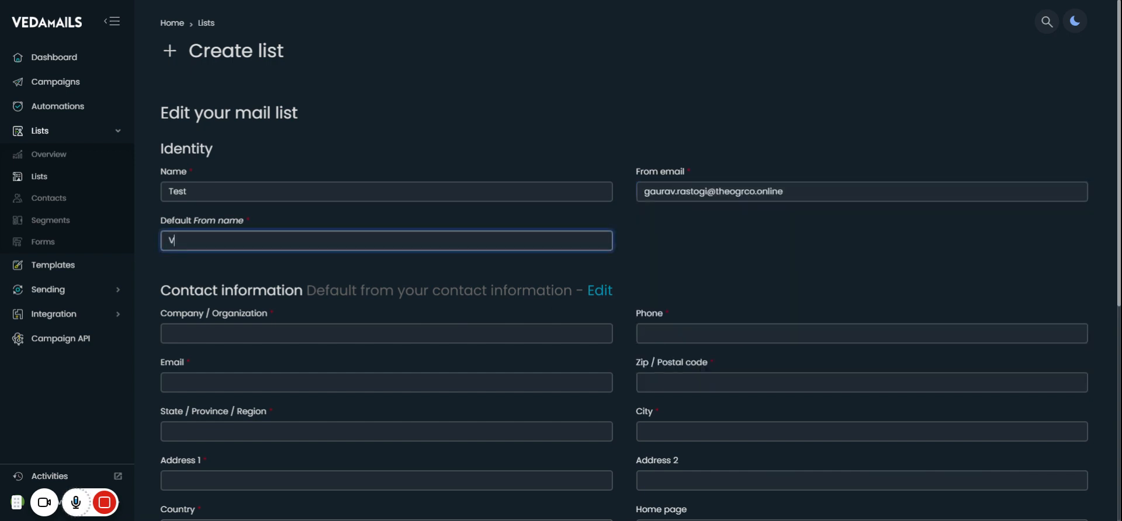
text(edamails)
click(257, 268)
Enter Vedamails as the company and fill in the contact phone number
scroll(257, 271, down, 1)
click(257, 275)
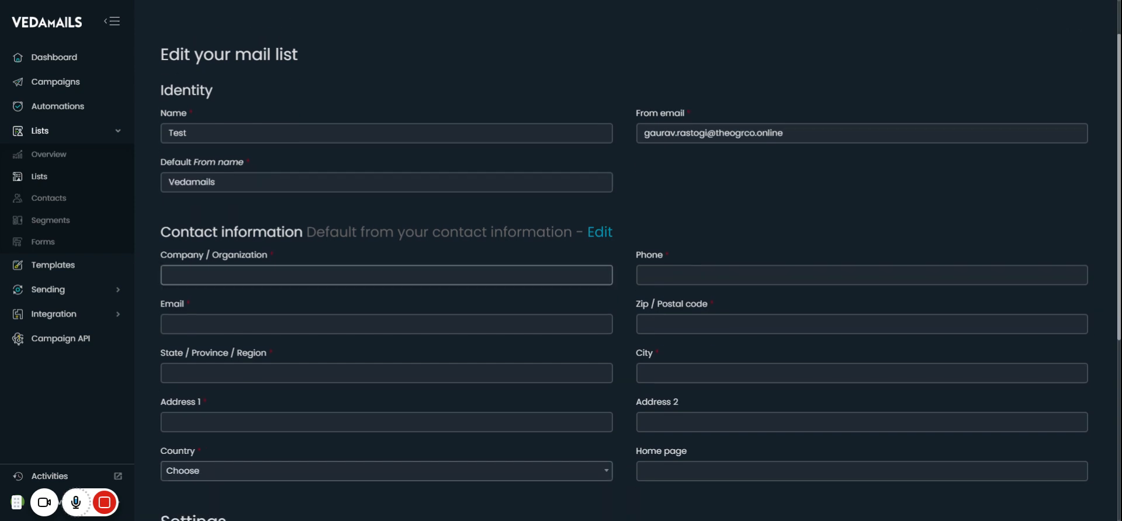
text(Veda)
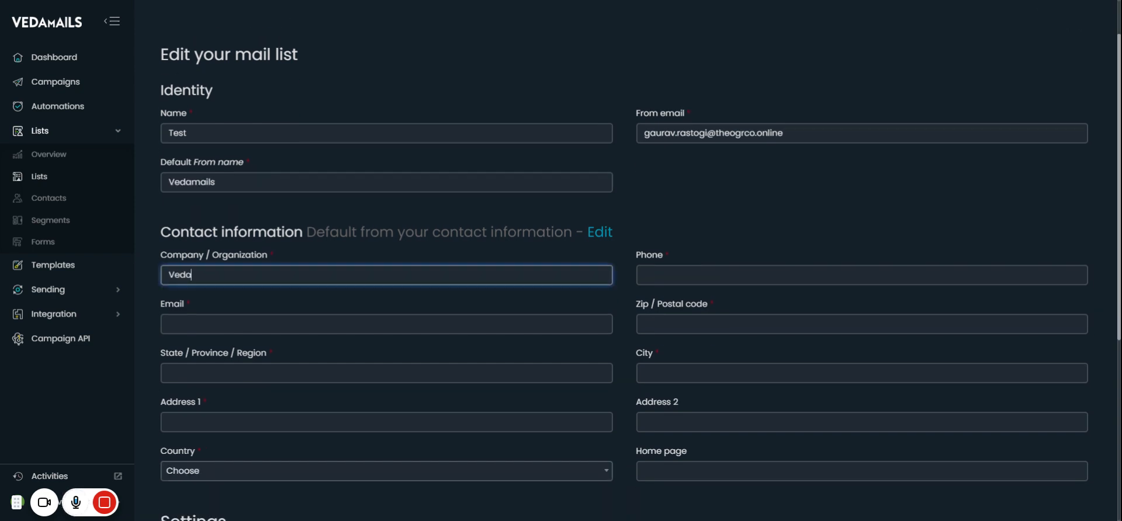
text(mails)
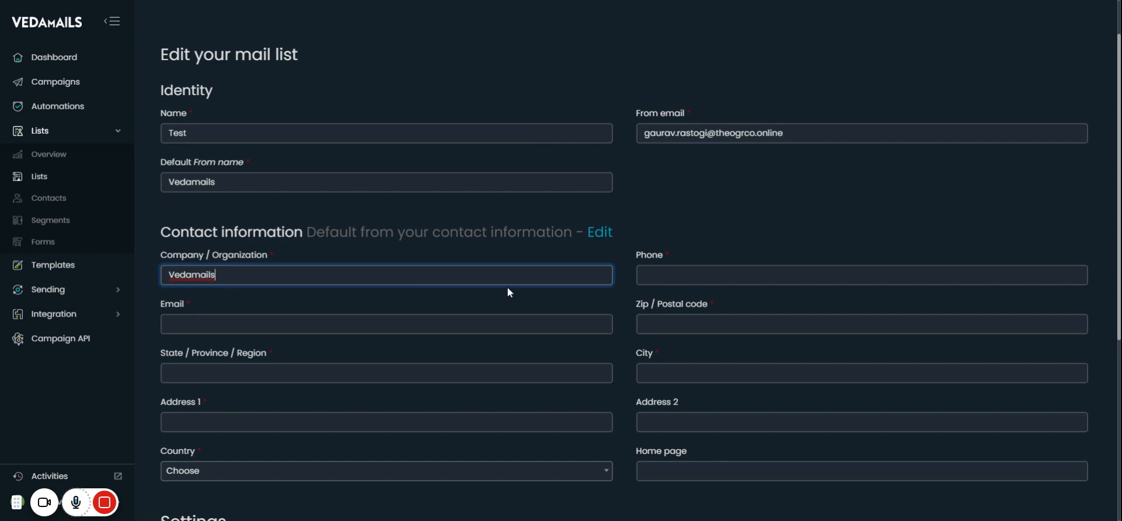
click(705, 274)
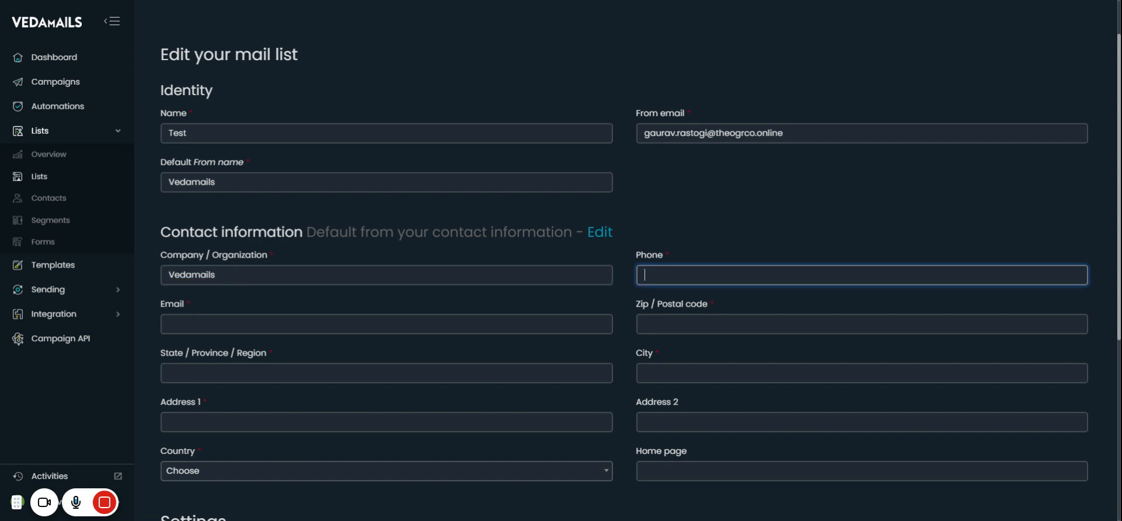
click(703, 229)
click(704, 275)
click(694, 301)
Copy the list's From email into the contact email field and fill in the postal code
click(363, 325)
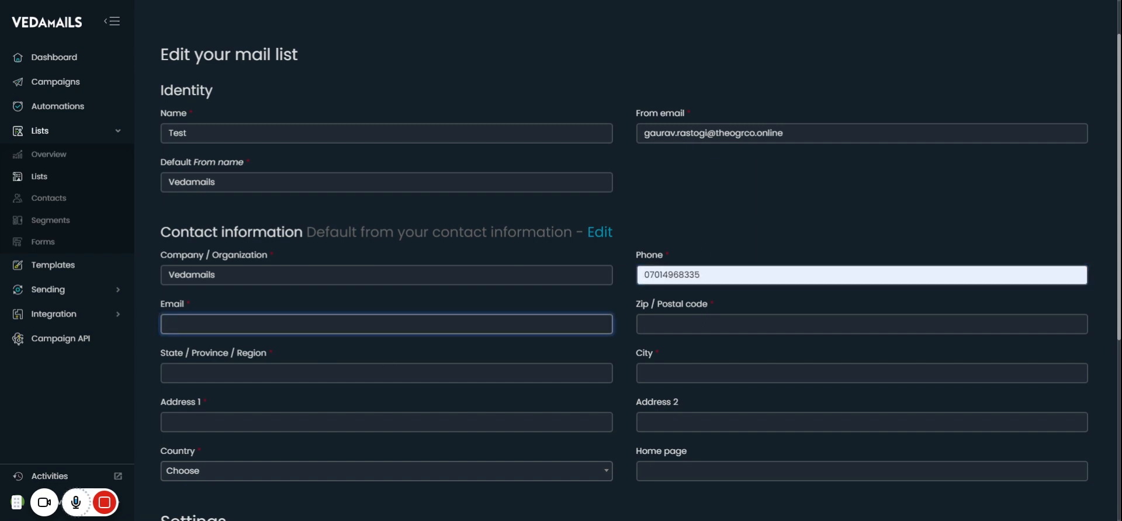
click(696, 139)
key(ctrl+a)
key(ctrl+c)
click(538, 325)
key(ctrl+v)
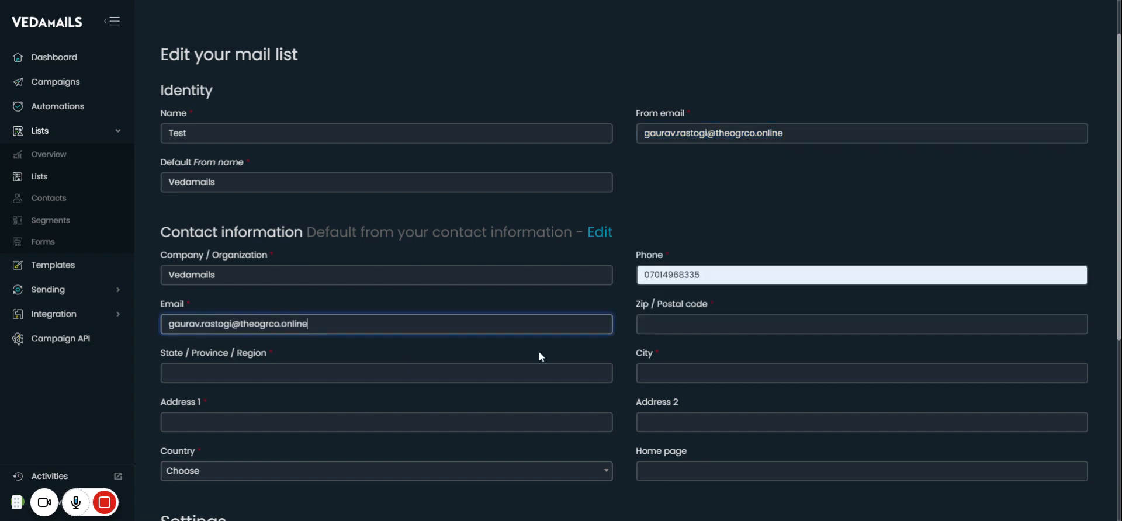
click(699, 326)
text(302012)
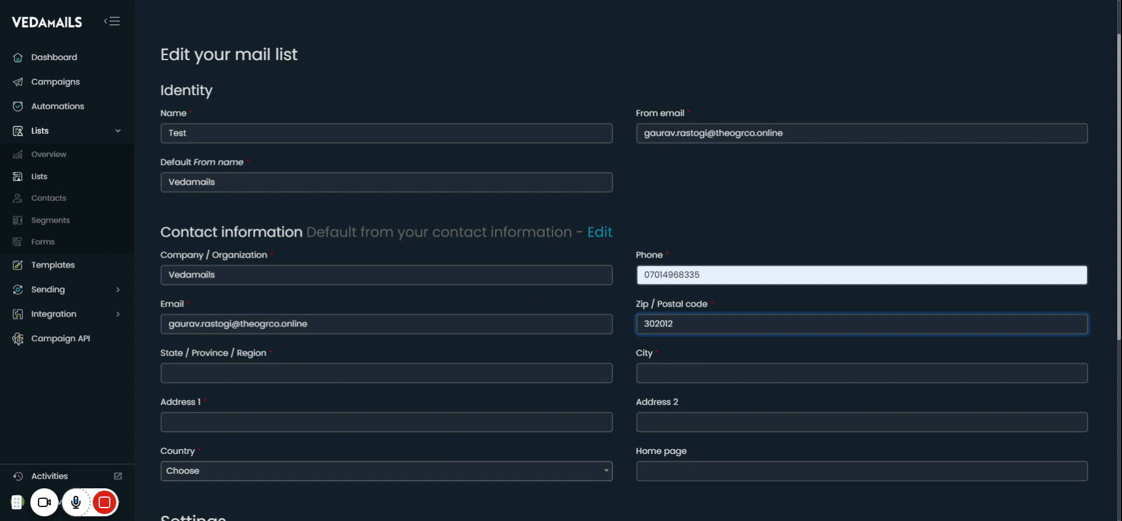
Fill in the state, city and first address line of the list's contact information
click(265, 389)
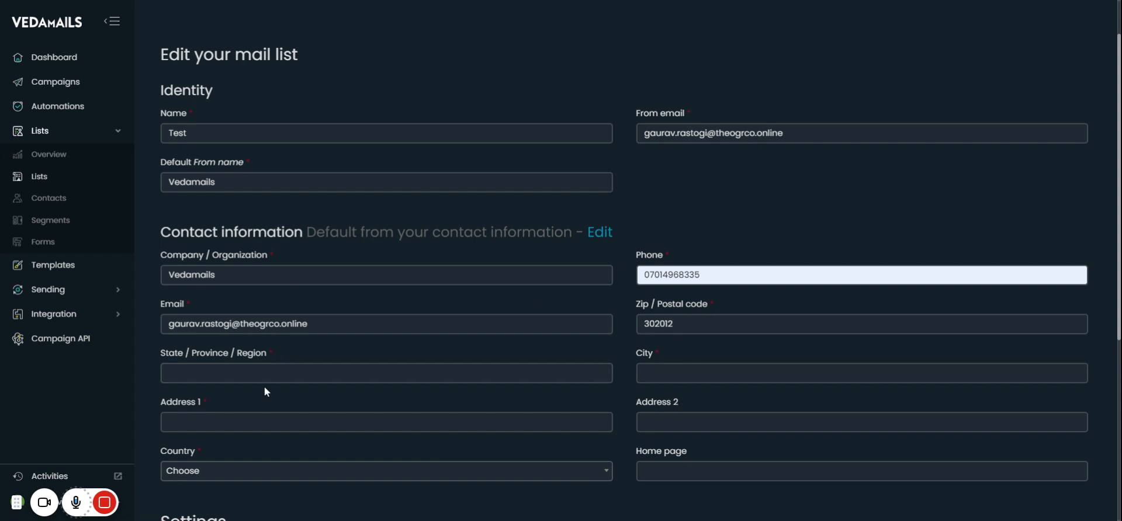
click(255, 373)
text(rajasthan)
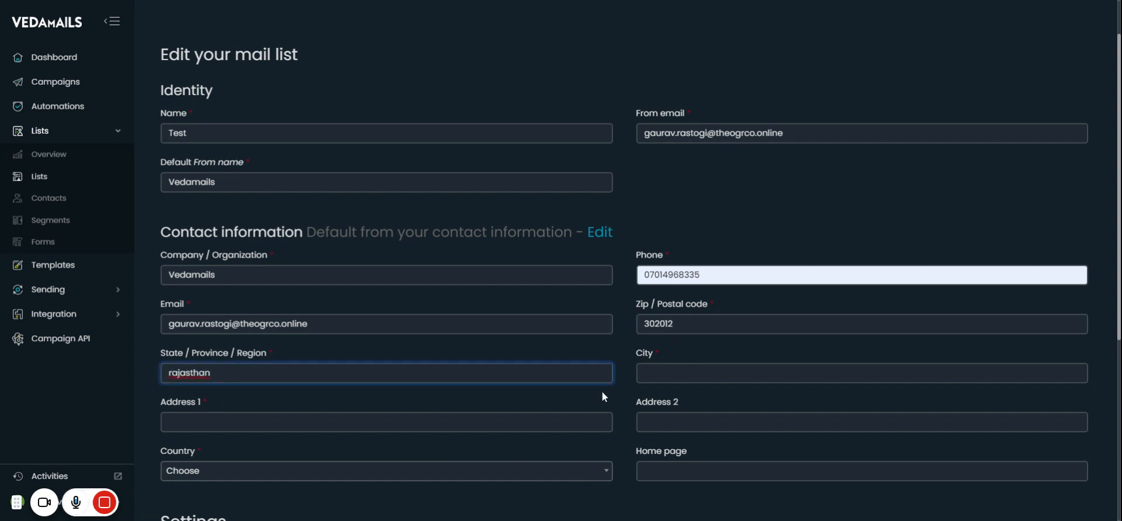
click(671, 369)
text(Jaipur)
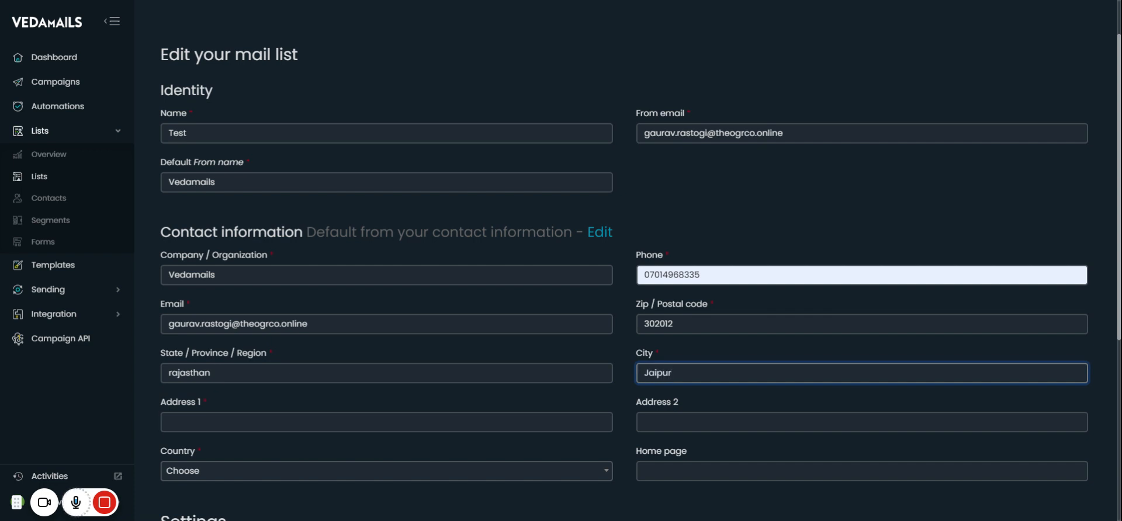
click(199, 422)
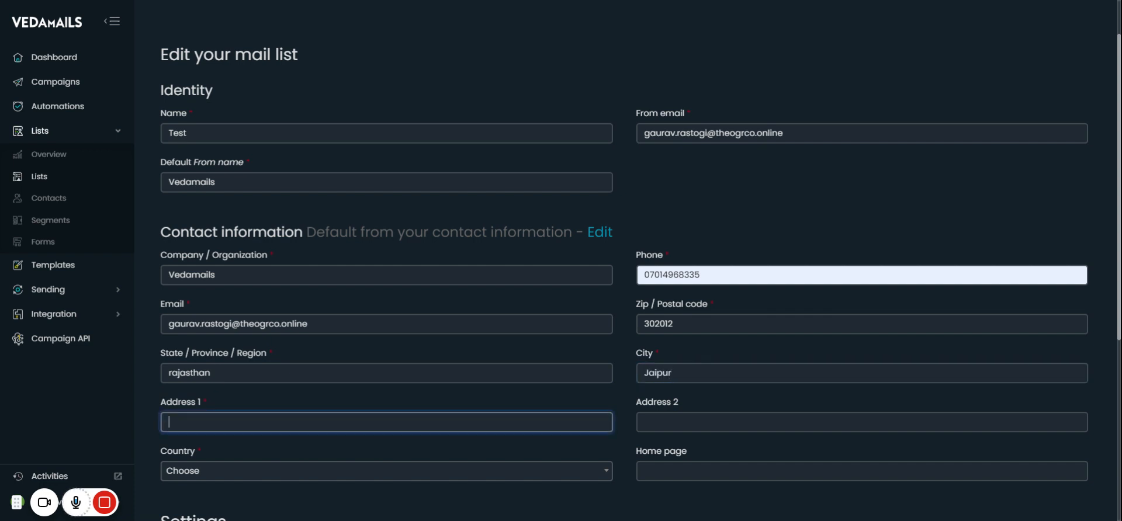
text(Jhotwara)
click(394, 401)
Set the country in the list's contact information to India
scroll(228, 435, down, 2)
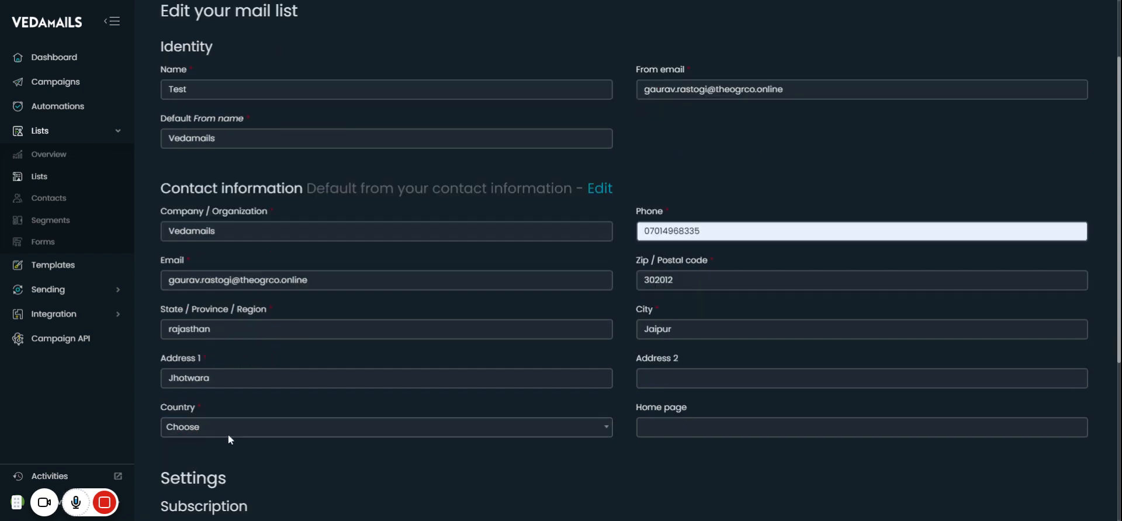
click(209, 355)
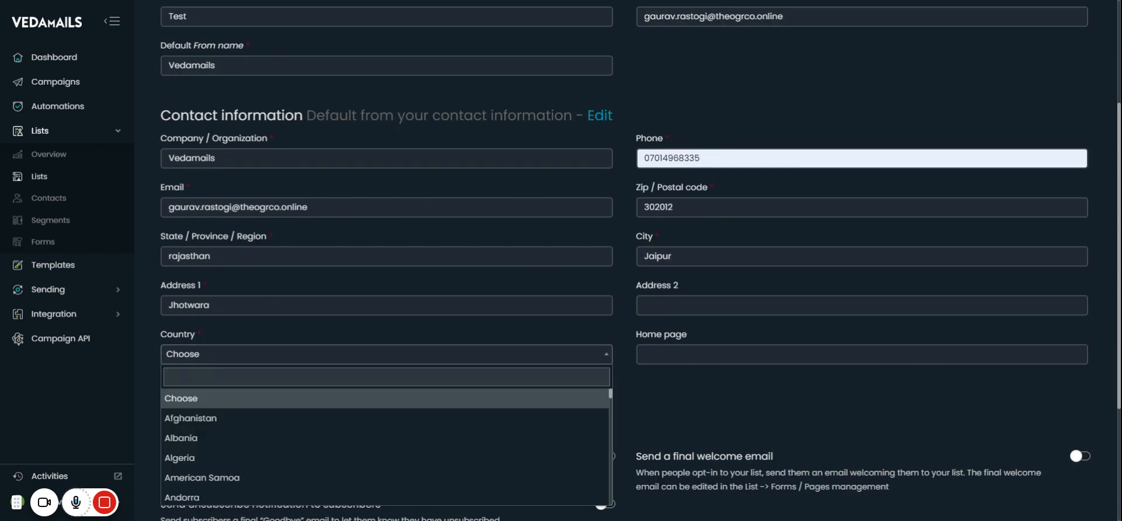
text(india)
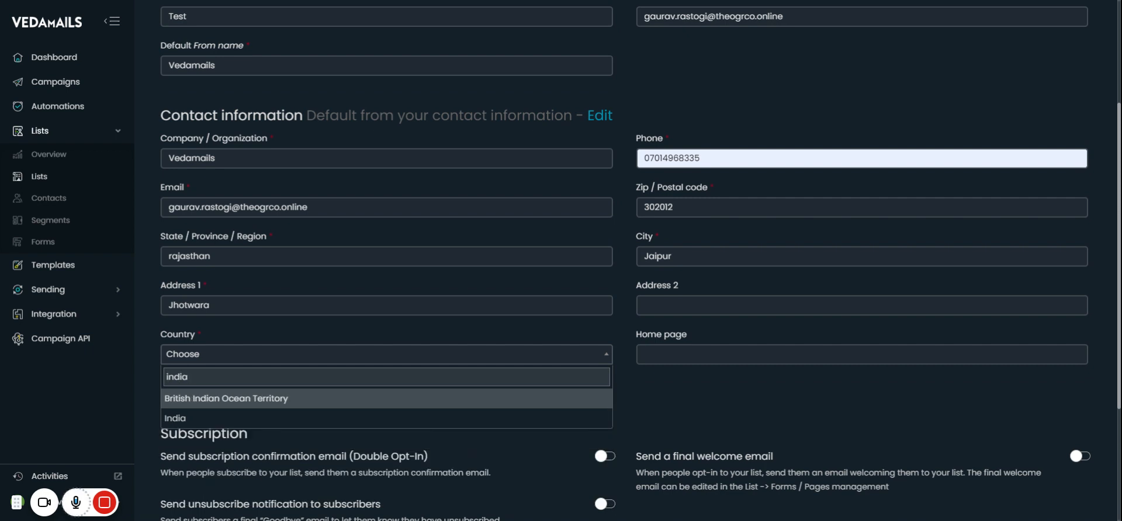
click(225, 418)
Turn on the double opt-in confirmation email, the unsubscribe notification and the final welcome email for the list
scroll(772, 378, down, 3)
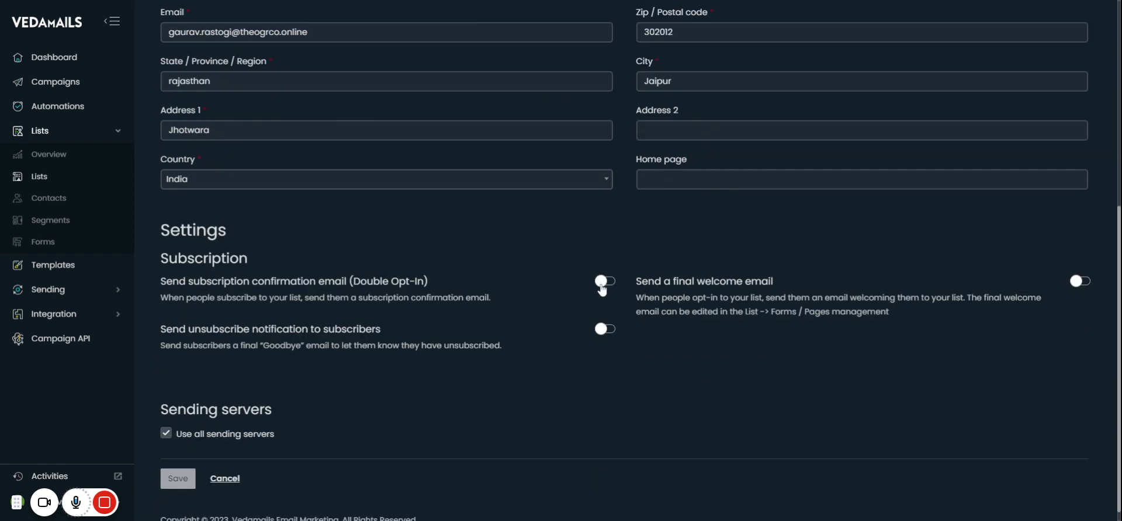
click(606, 331)
click(1080, 282)
Check the individually selectable sending servers, keep all sending servers in use and save the list
click(166, 433)
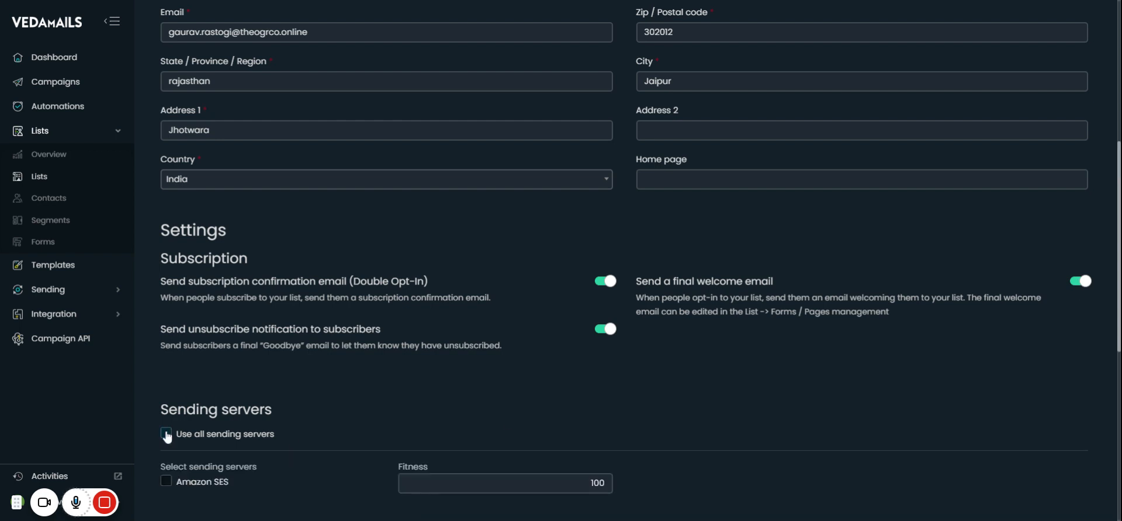
scroll(166, 433, down, 5)
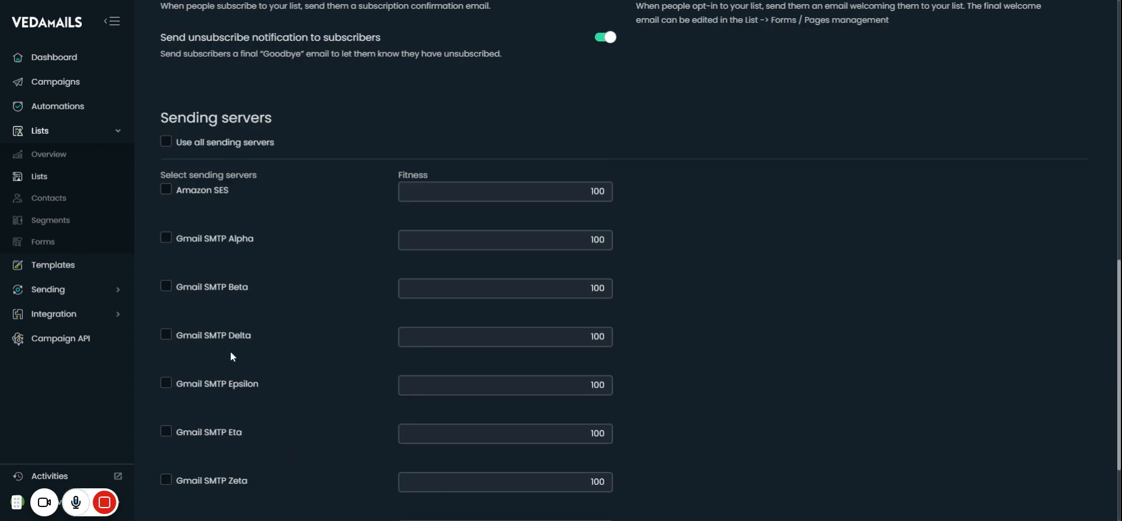
click(166, 144)
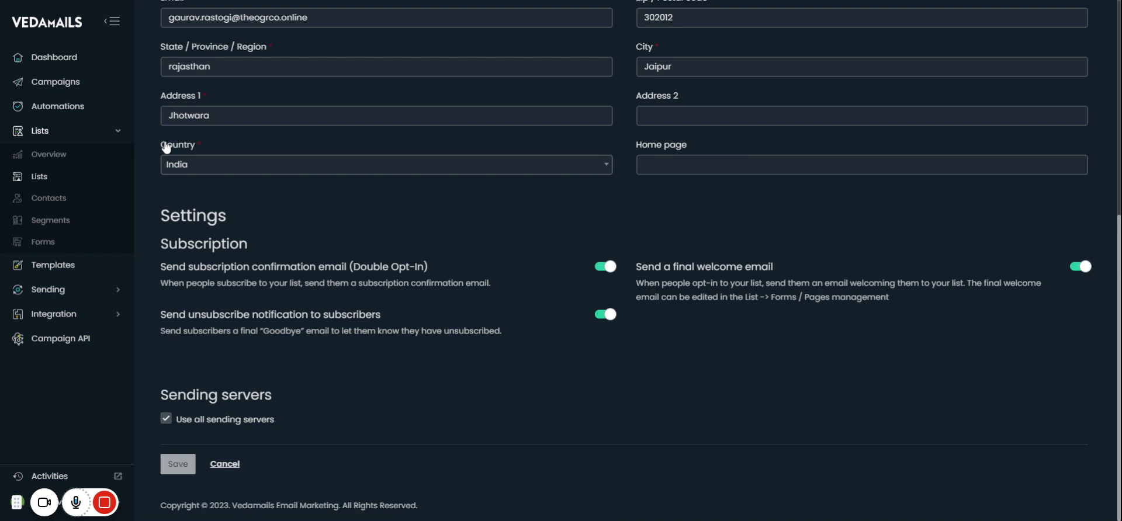
click(189, 467)
scroll(354, 418, up, 6)
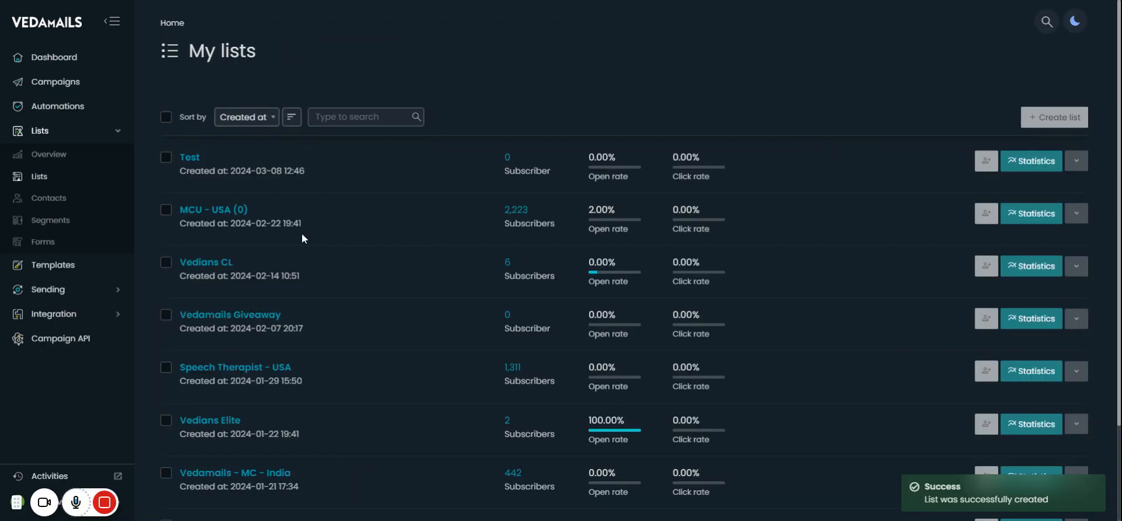
Open the Test list and review its available actions, performance overview and settings
click(1076, 162)
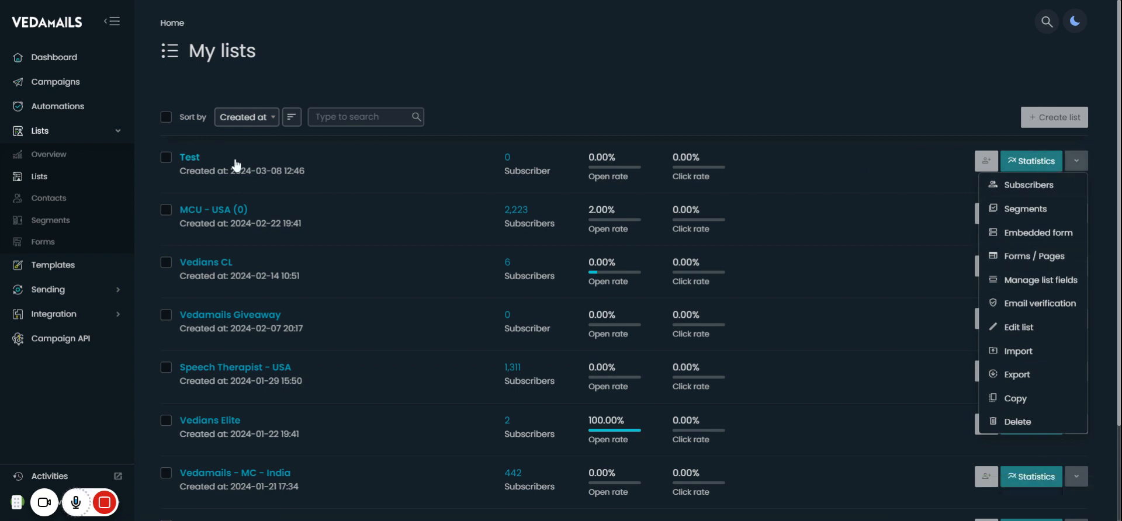
click(191, 164)
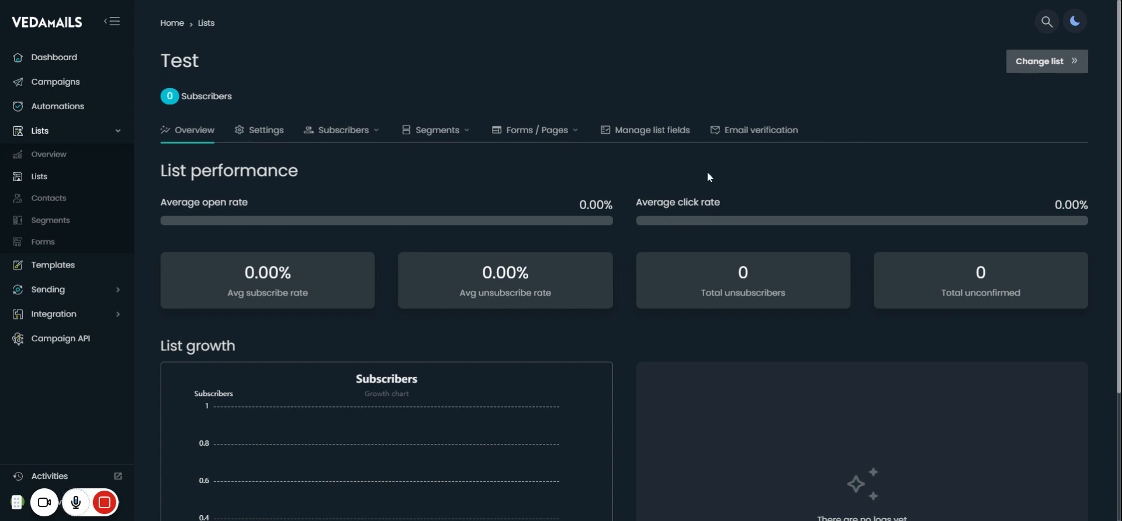
scroll(256, 202, down, 3)
scroll(256, 203, up, 3)
click(251, 134)
scroll(395, 180, down, 5)
scroll(392, 174, up, 5)
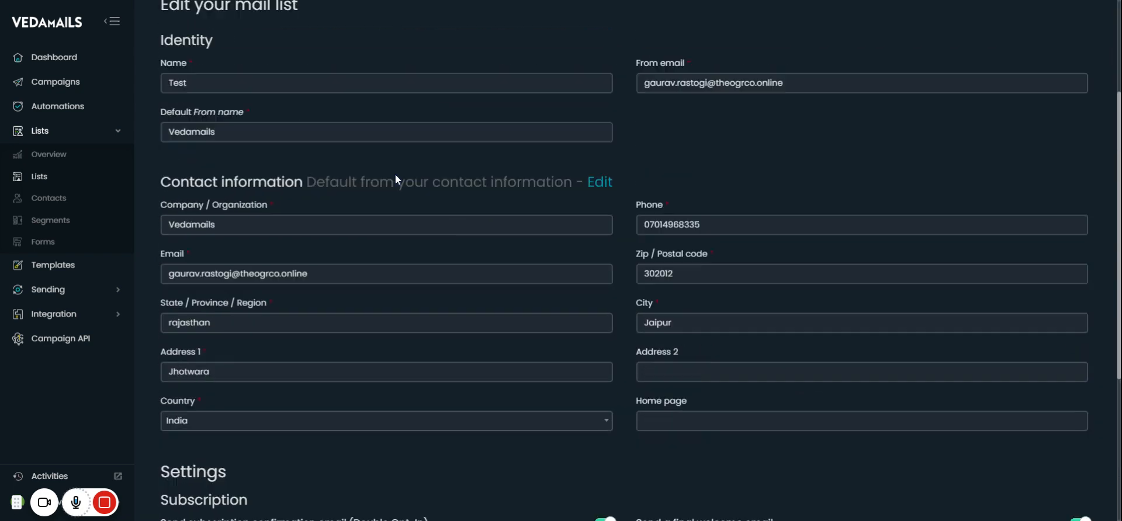
View the Test list's subscribers, the subscriber management options and the list's segments
click(362, 133)
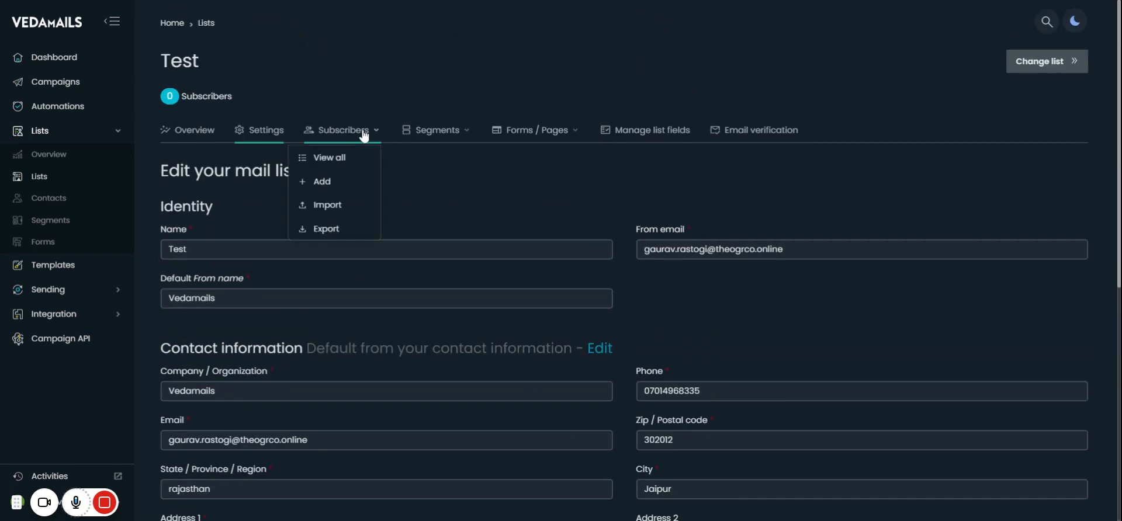
click(337, 159)
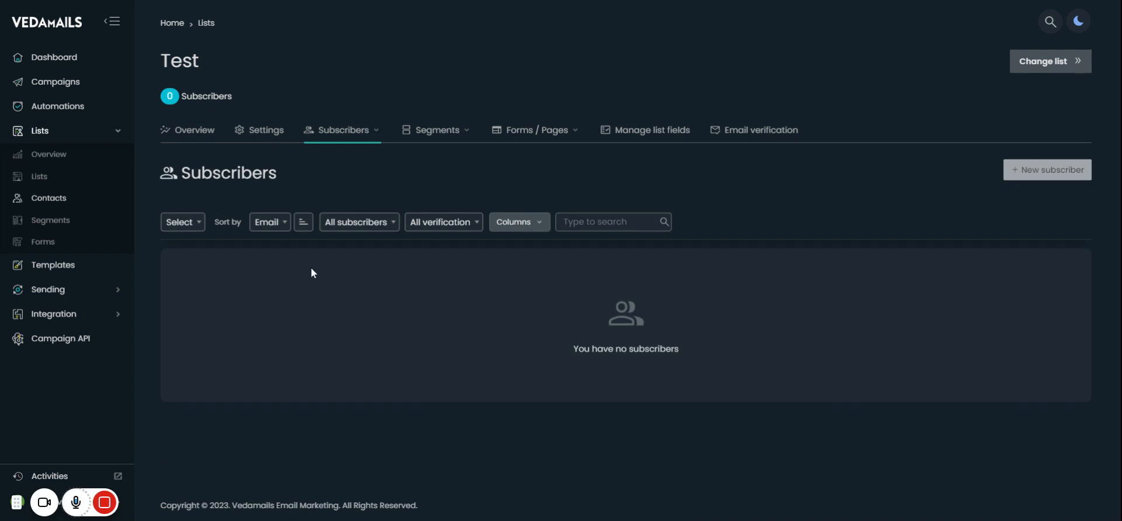
click(366, 134)
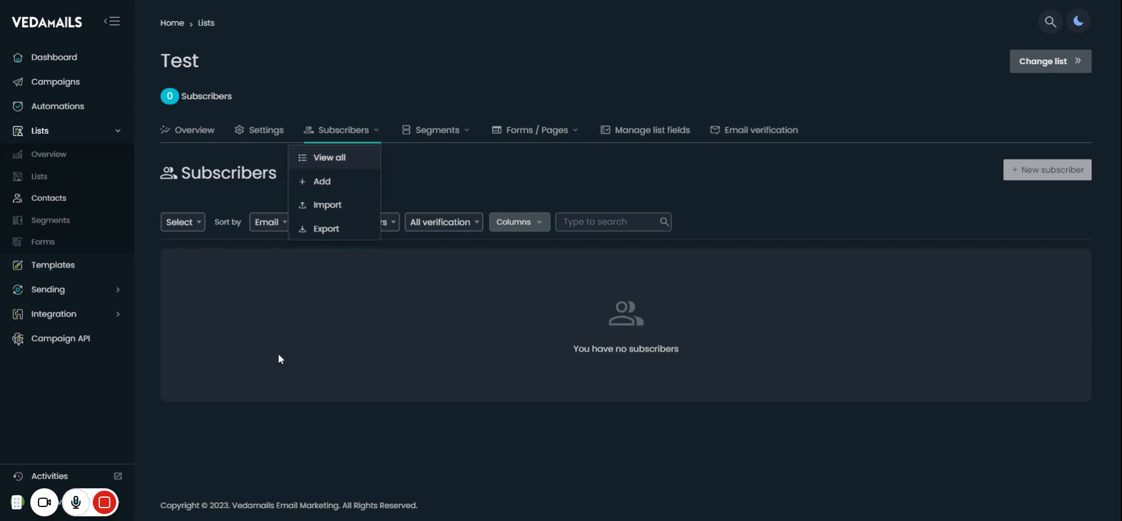
click(345, 348)
mouse_move(104, 504)
click(168, 508)
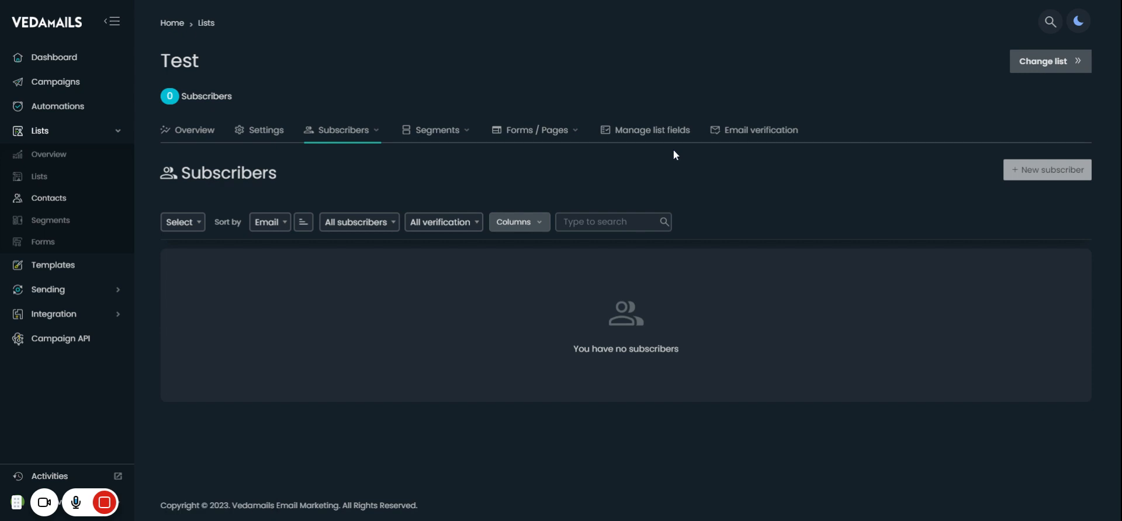
click(443, 129)
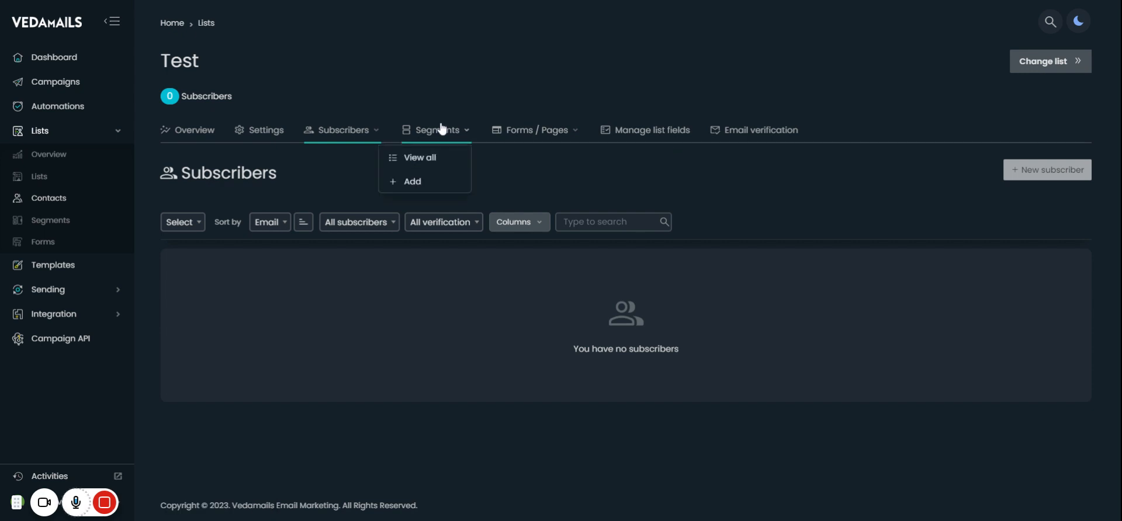
click(439, 156)
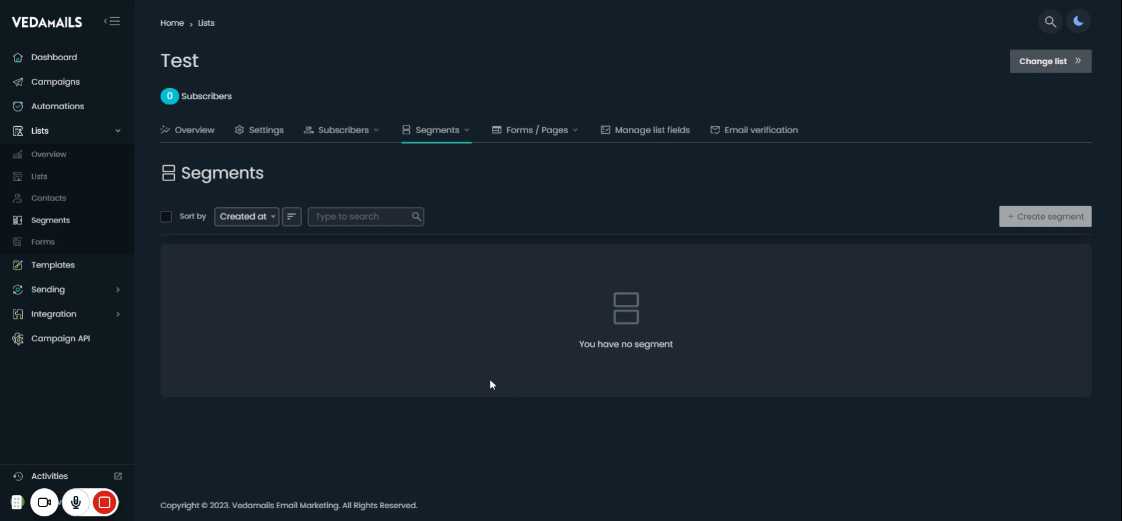
Examine the Test list's embedded form, its sign-up form and the other available forms and pages
click(566, 130)
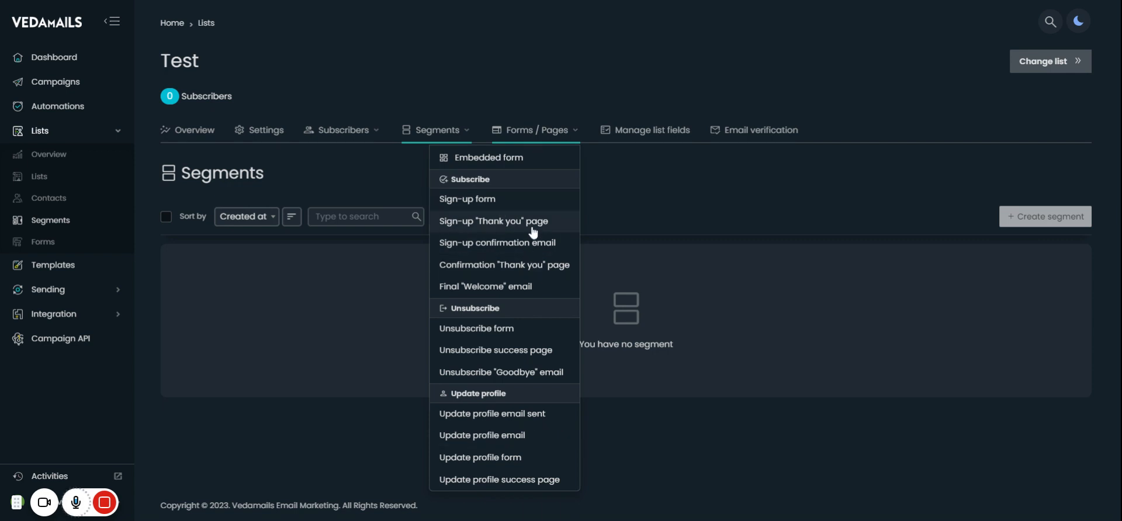
click(533, 162)
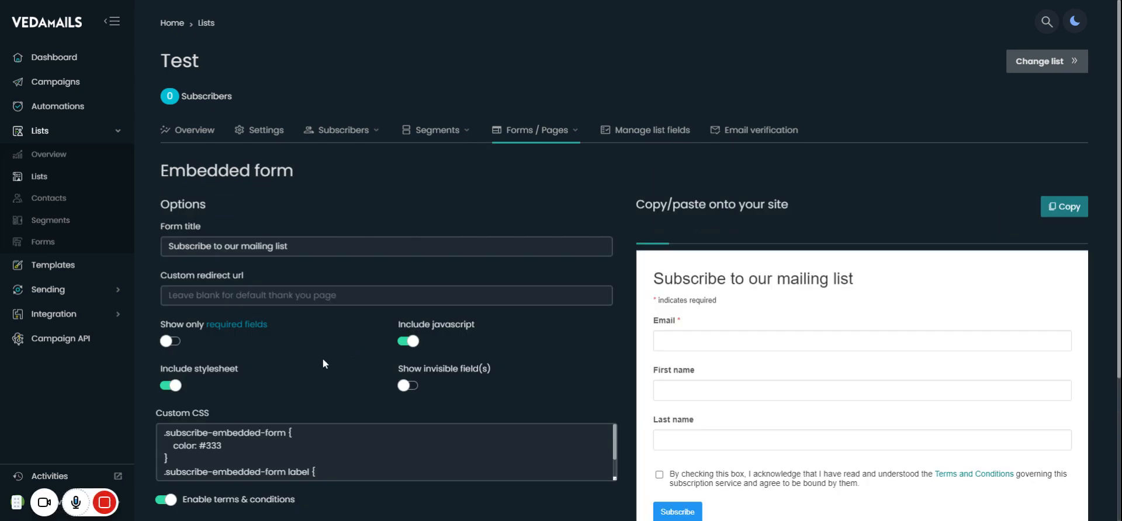
scroll(323, 358, down, 3)
scroll(440, 329, up, 3)
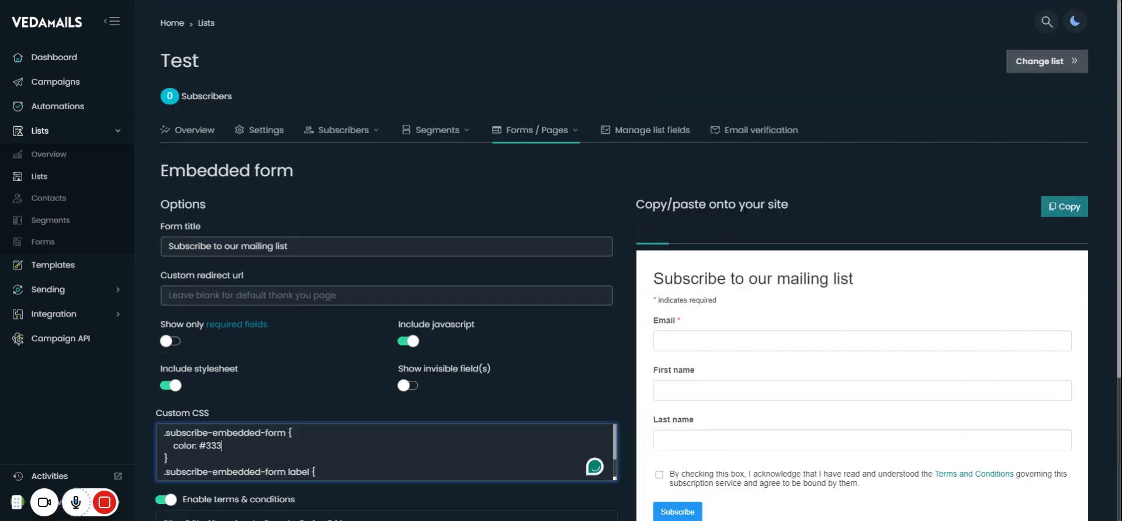
click(568, 131)
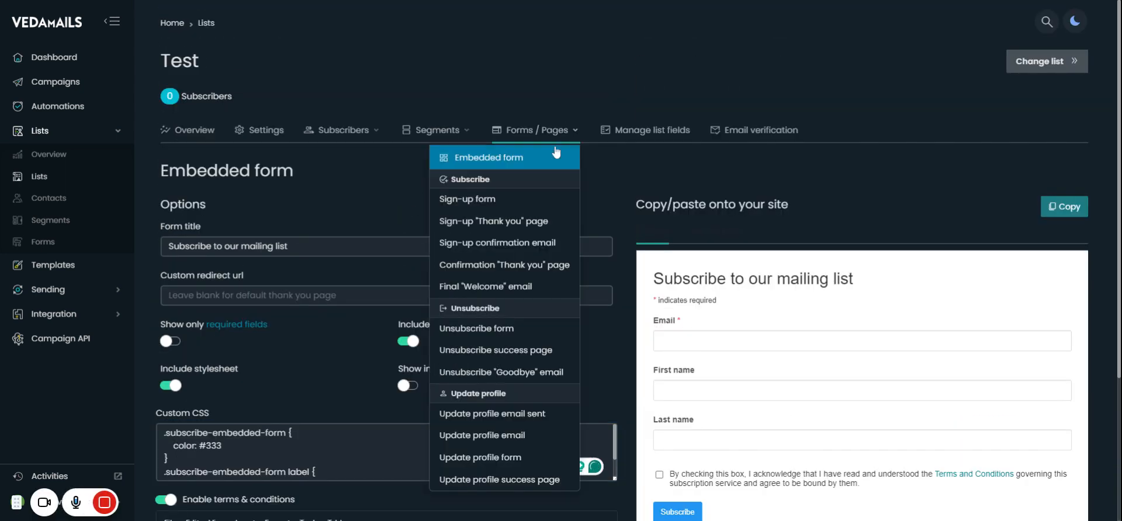
click(513, 206)
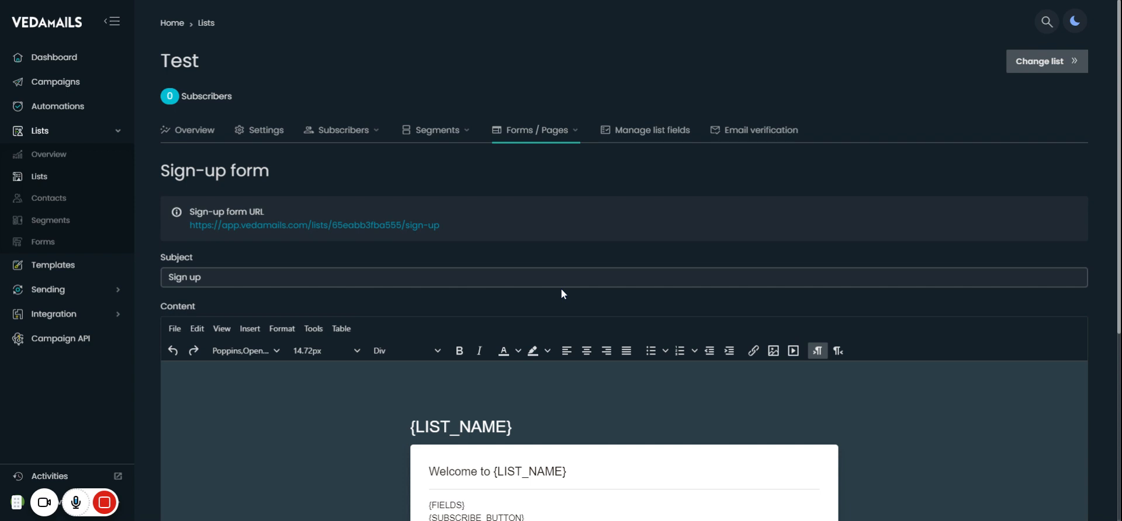
click(565, 135)
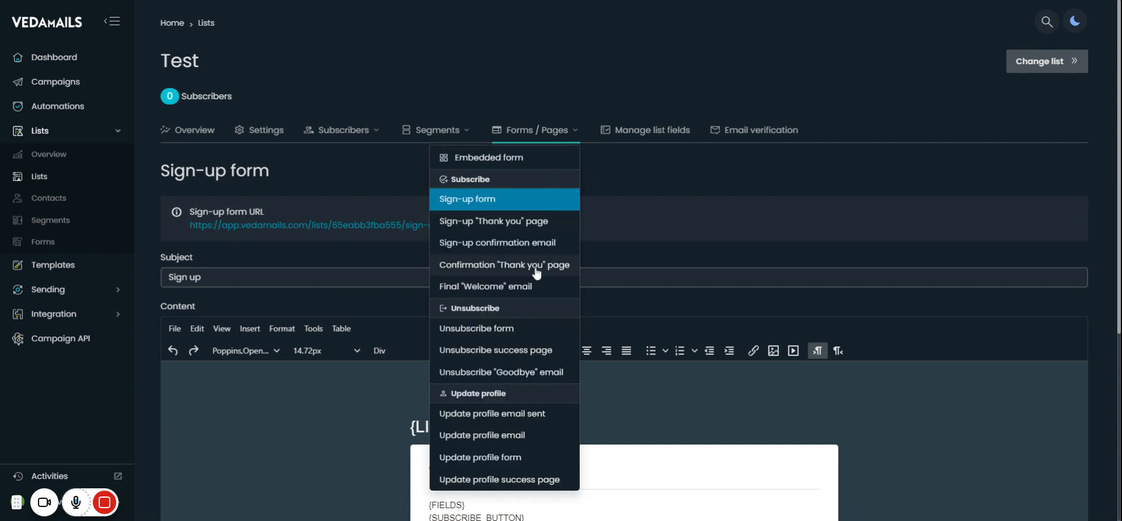
Add a text field labelled City with the tag CITY to the Test list's fields and save the change
click(667, 130)
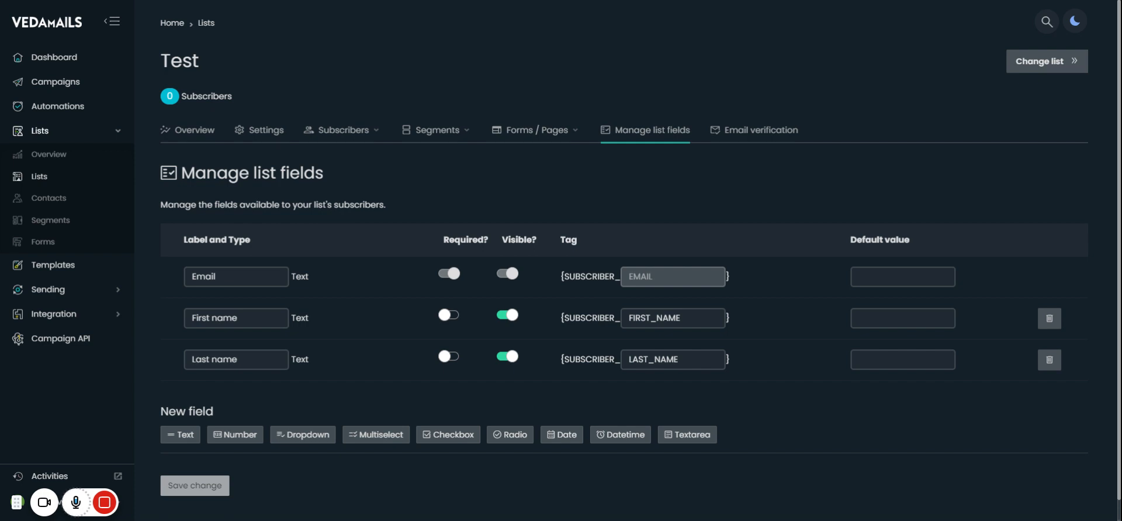
click(175, 436)
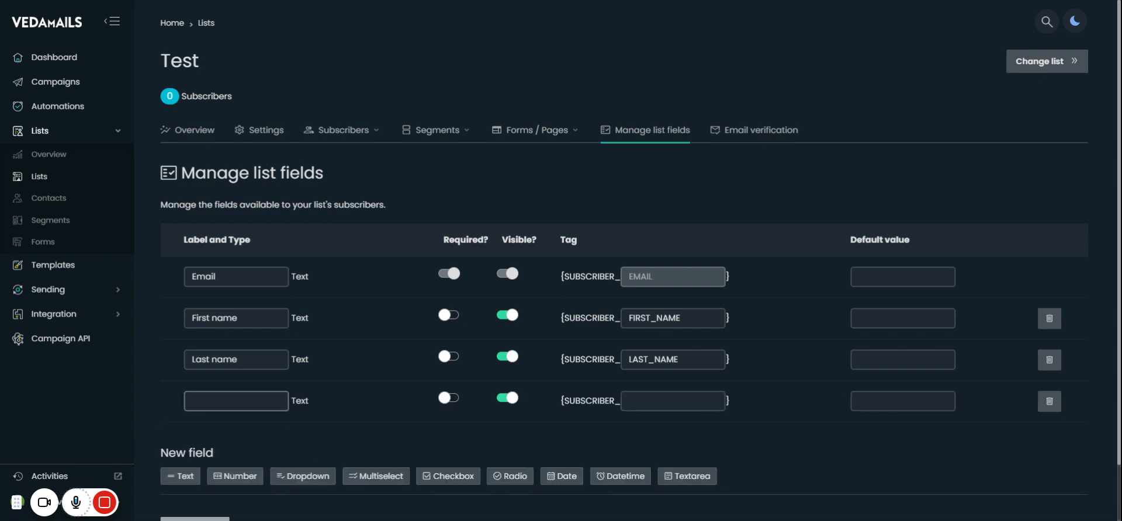
text(City)
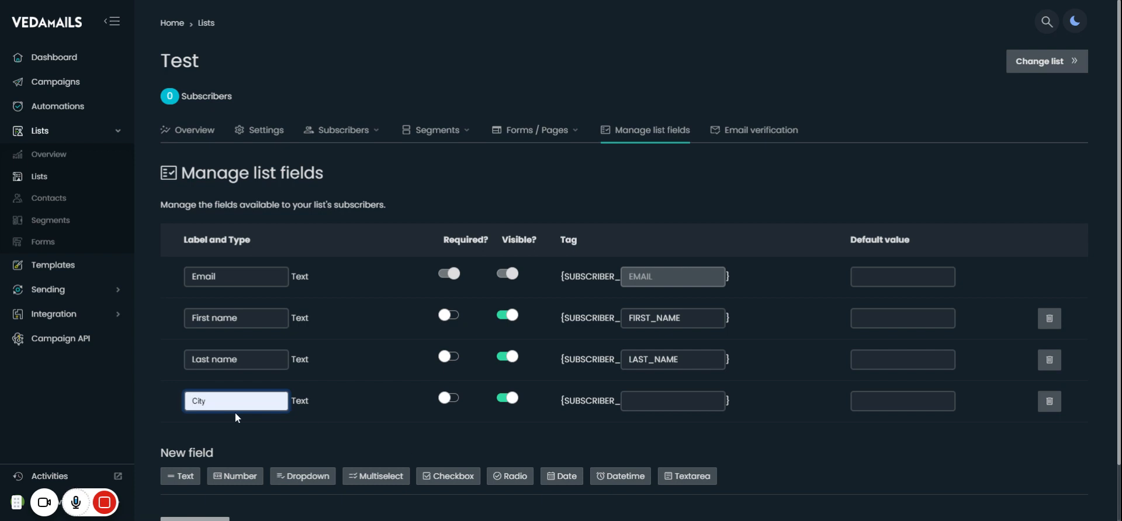
click(672, 401)
click(889, 401)
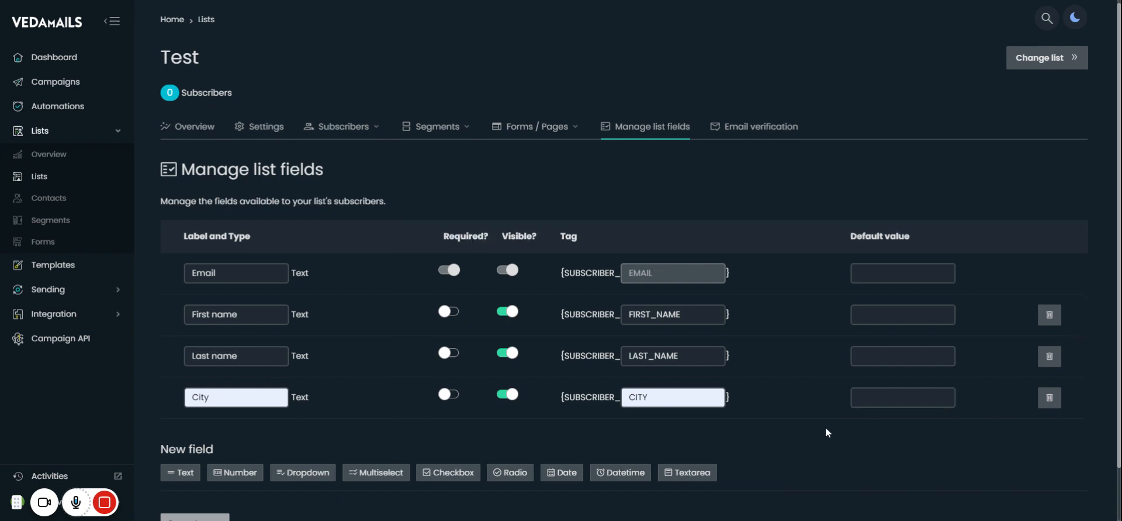
scroll(409, 444, down, 1)
click(198, 465)
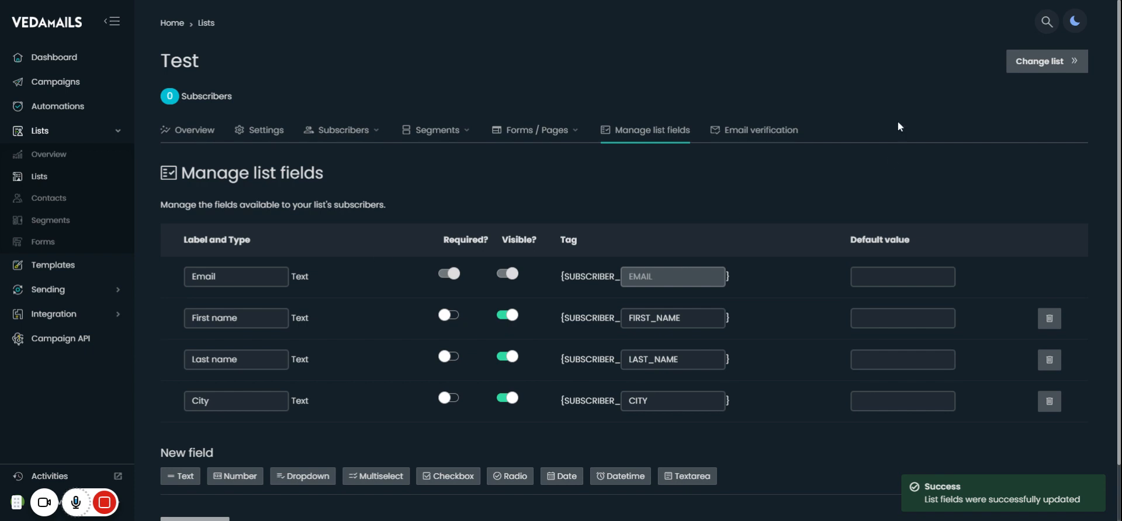
Examine the Test list's email verification page, including the verification server choices and the statistics chart
click(783, 130)
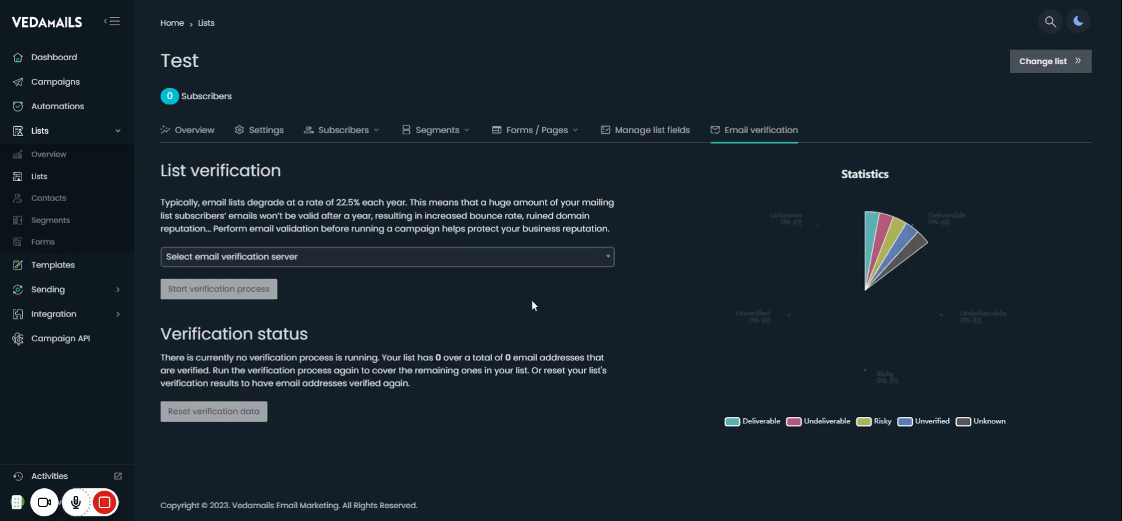
click(289, 262)
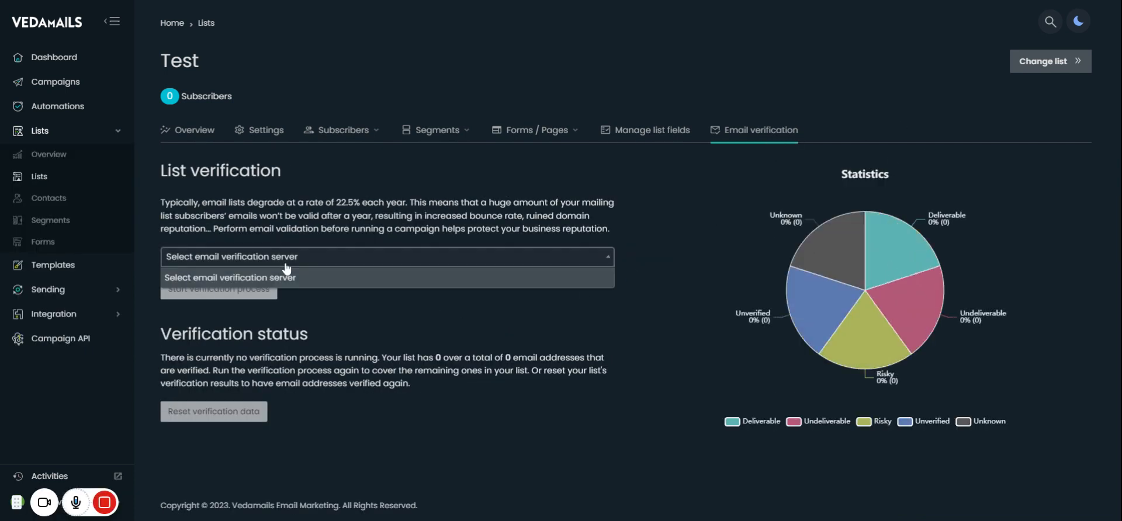
click(325, 260)
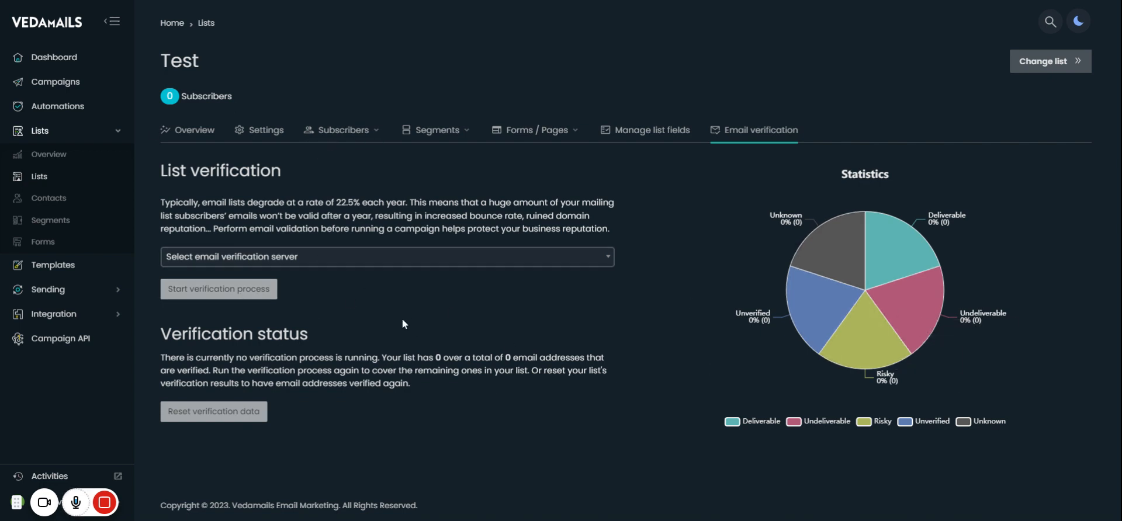
click(378, 259)
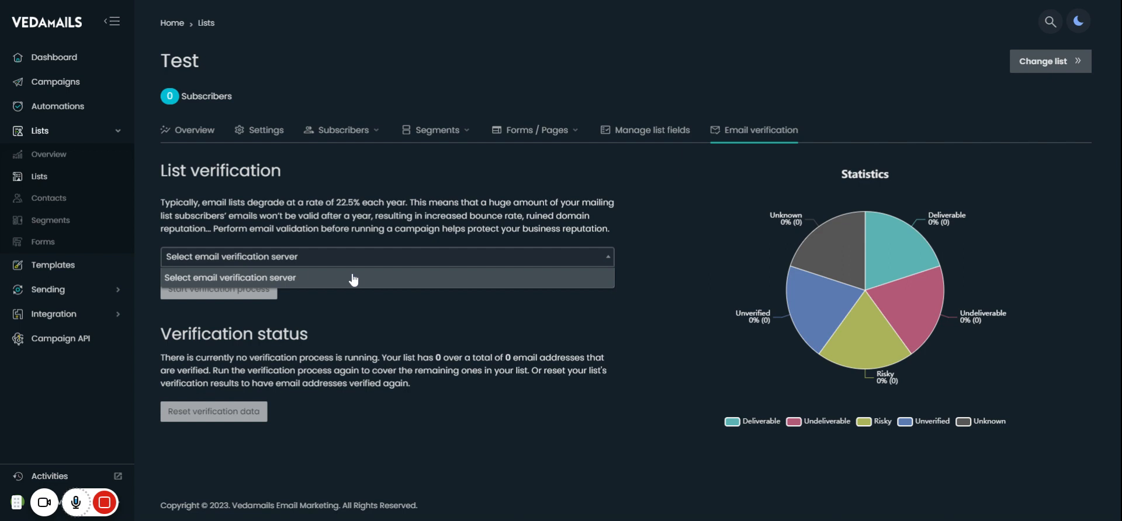
click(380, 277)
click(367, 261)
click(304, 303)
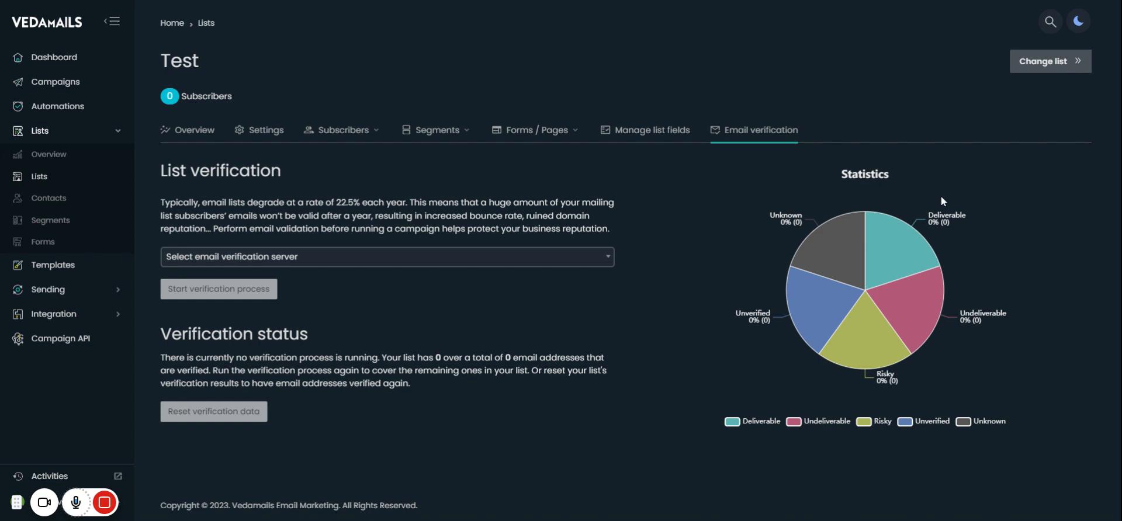
mouse_move(909, 258)
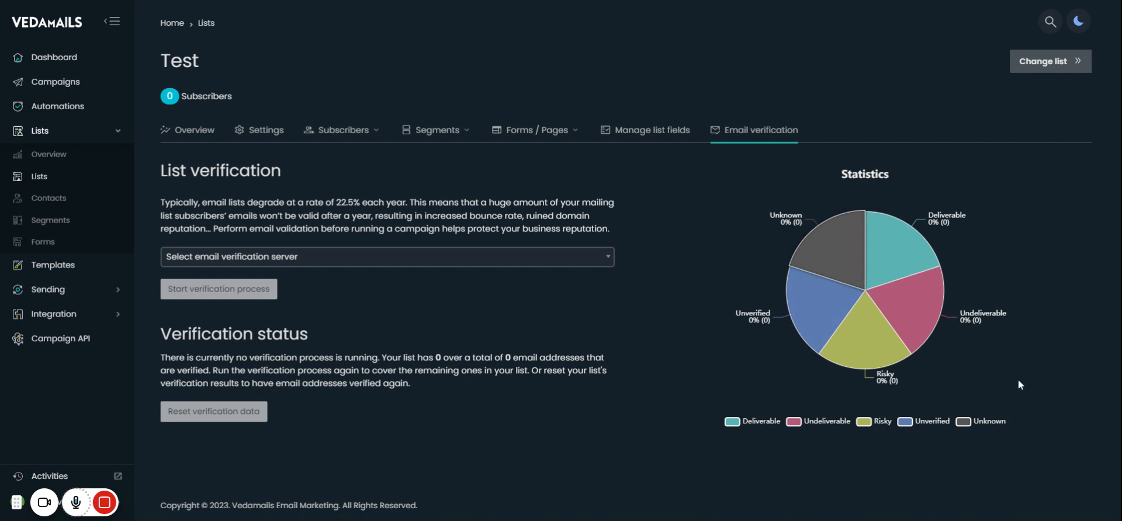
mouse_move(811, 293)
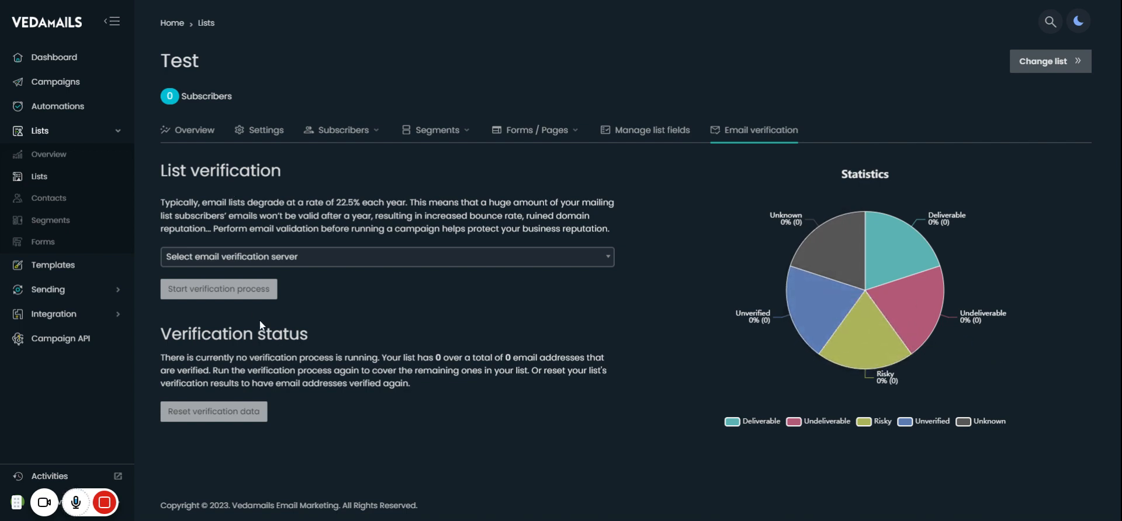
Start a new campaign, choose the Veadians list as its recipients and continue to the setup stage
click(72, 85)
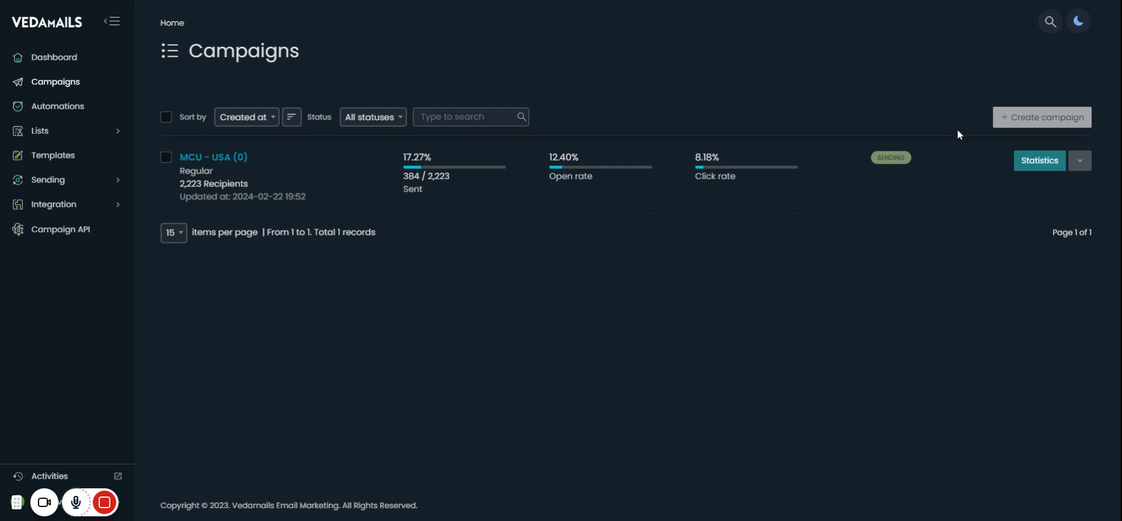
click(1033, 120)
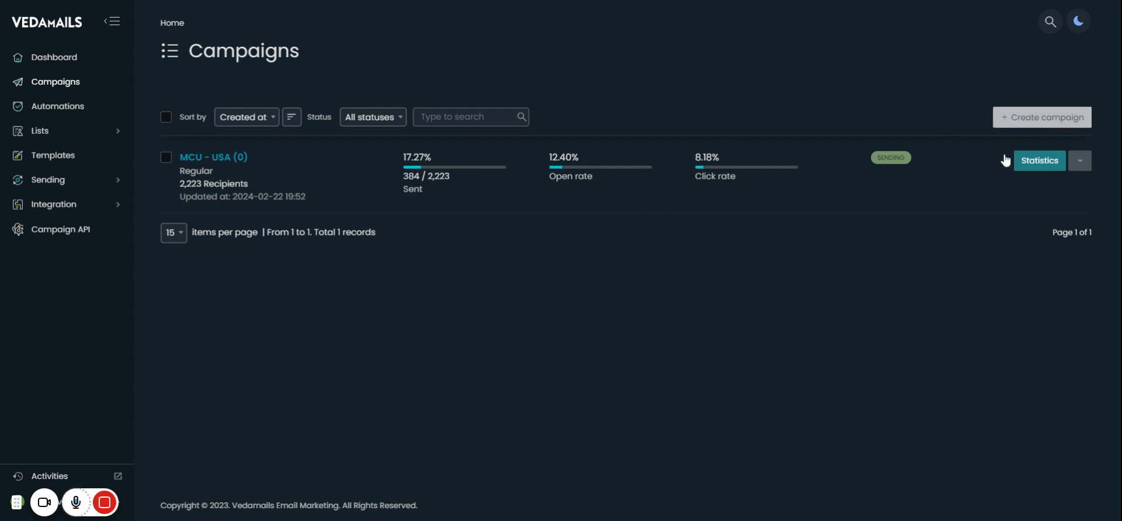
click(751, 98)
click(386, 170)
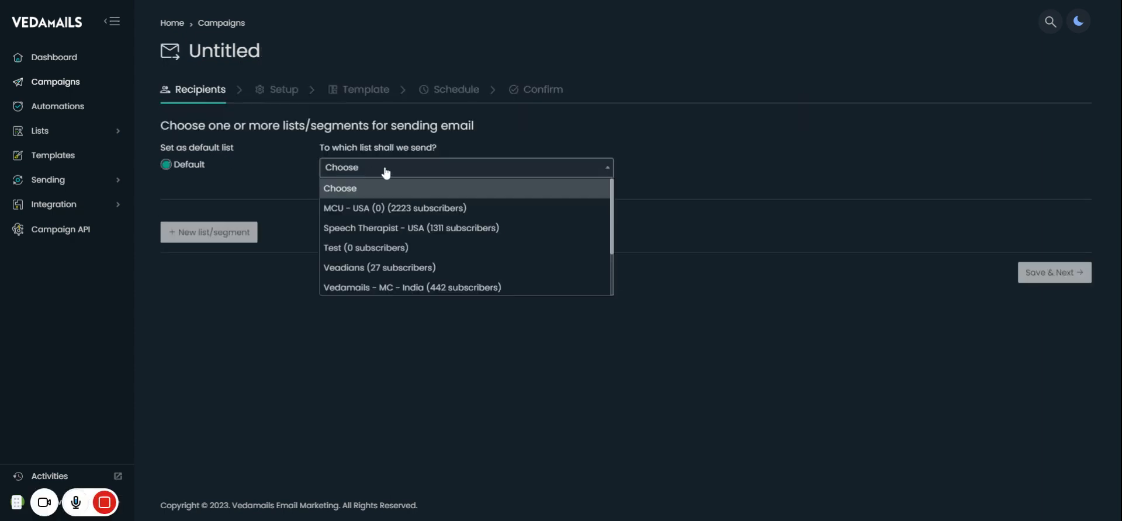
click(433, 267)
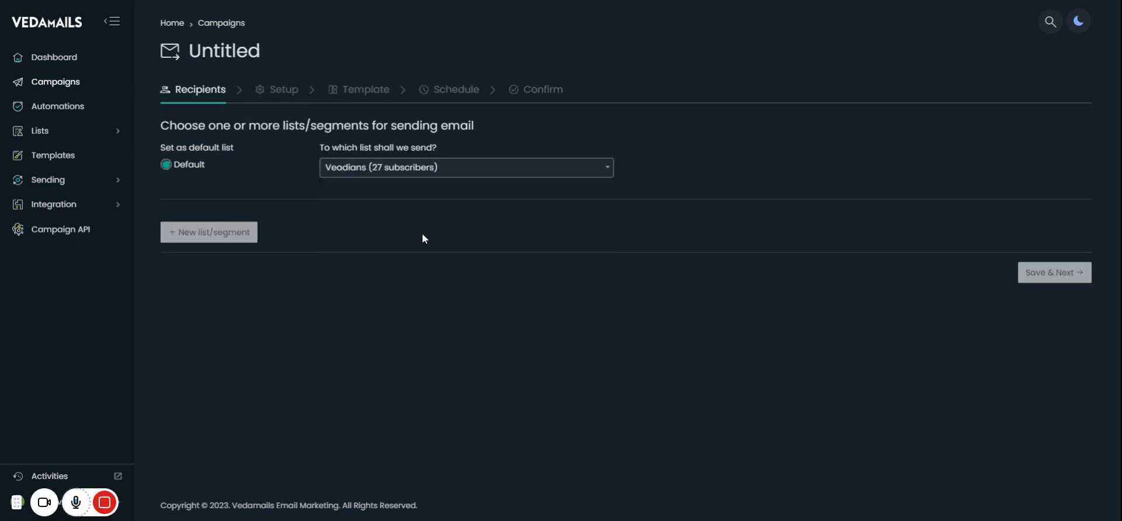
click(1048, 274)
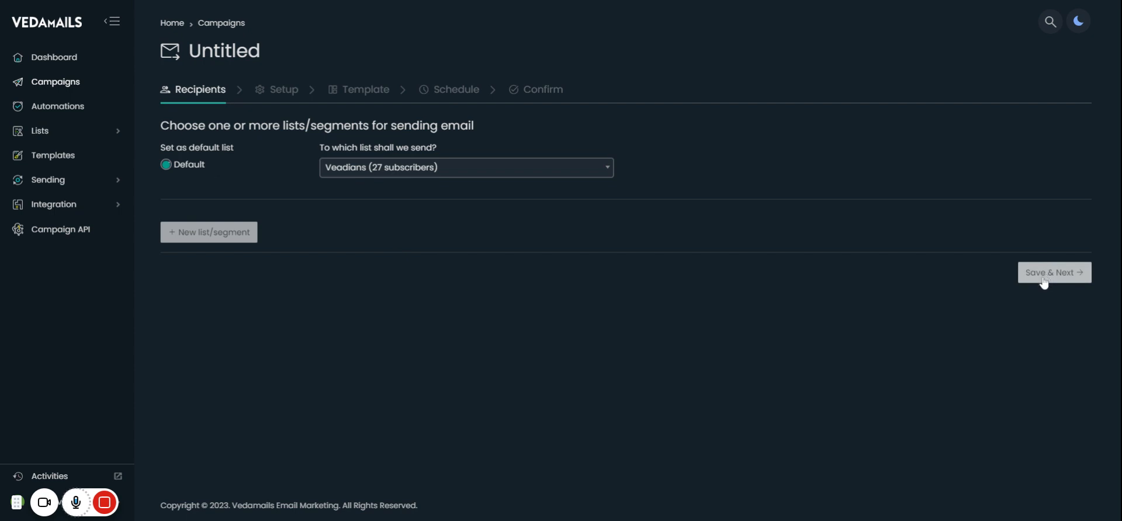
Name the campaign test and enter Test as the email subject
click(202, 145)
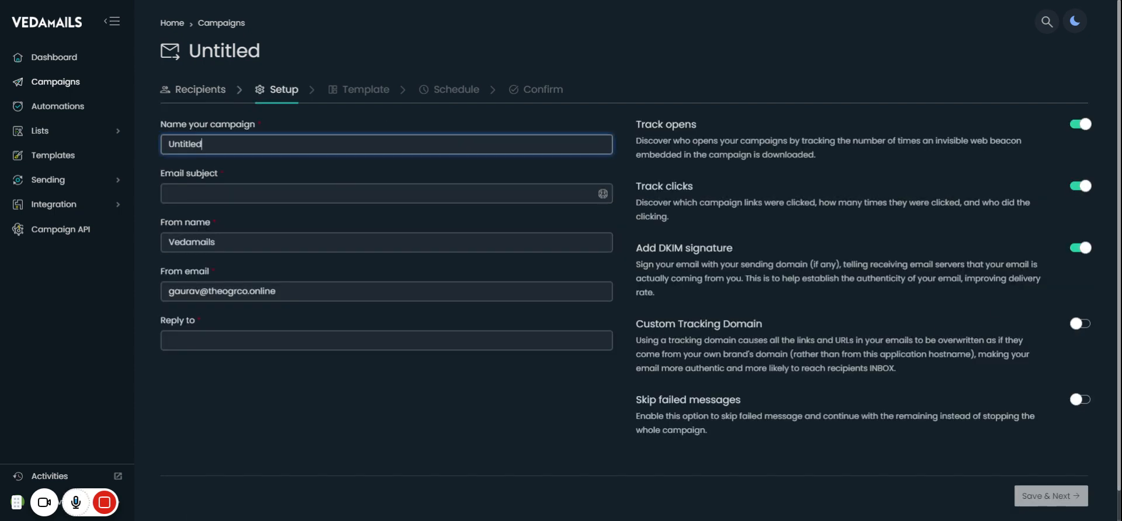
key(BackSpace)
key(BackSpace)
key(BackSpace)
key(BackSpace)
key(BackSpace)
key(BackSpace)
key(BackSpace)
key(BackSpace)
text(test)
click(345, 193)
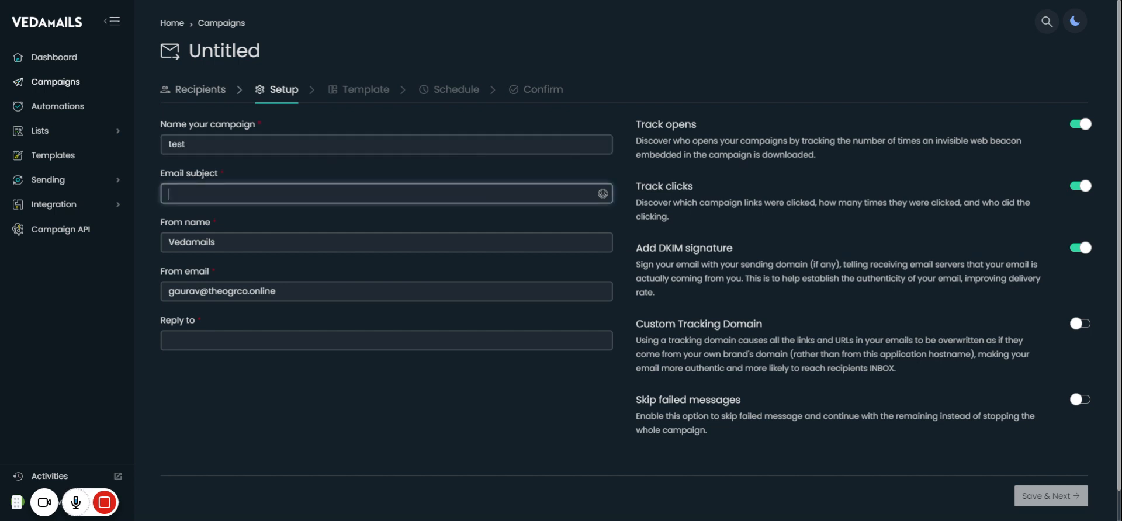
text(Test)
Fill in the campaign's reply-to address with the same email as the sender address
click(301, 340)
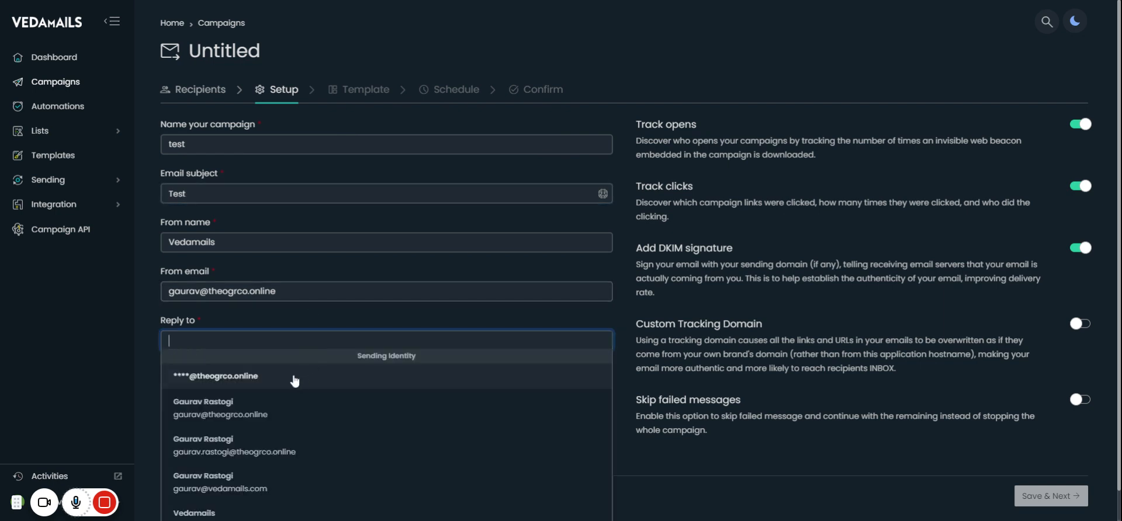
click(309, 291)
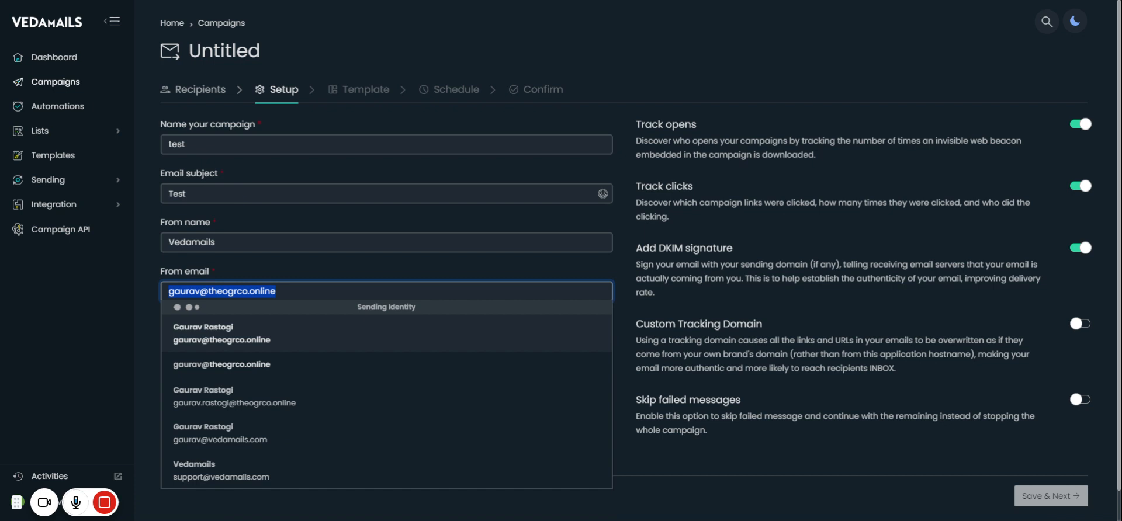
click(621, 443)
click(370, 340)
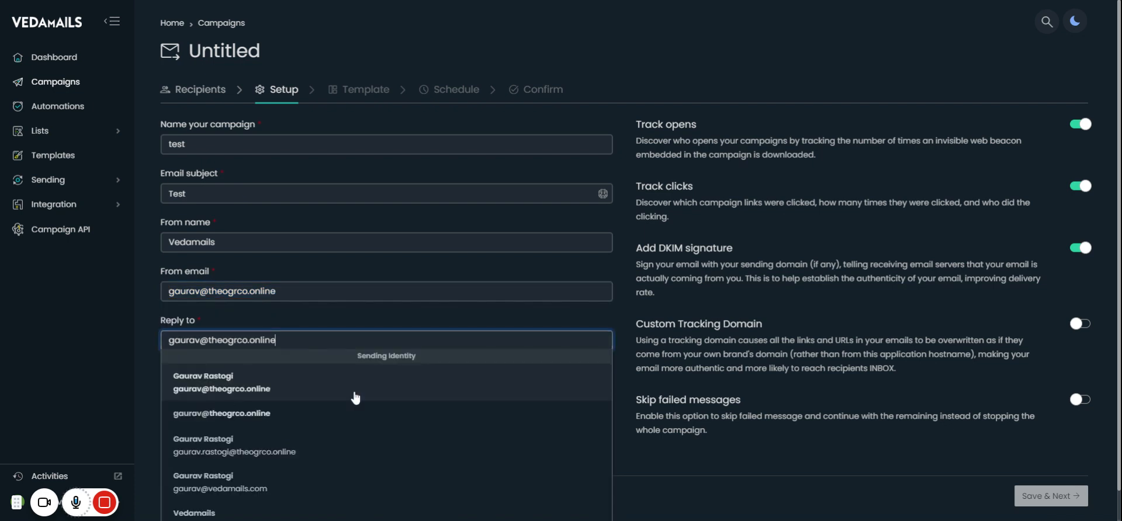
click(327, 320)
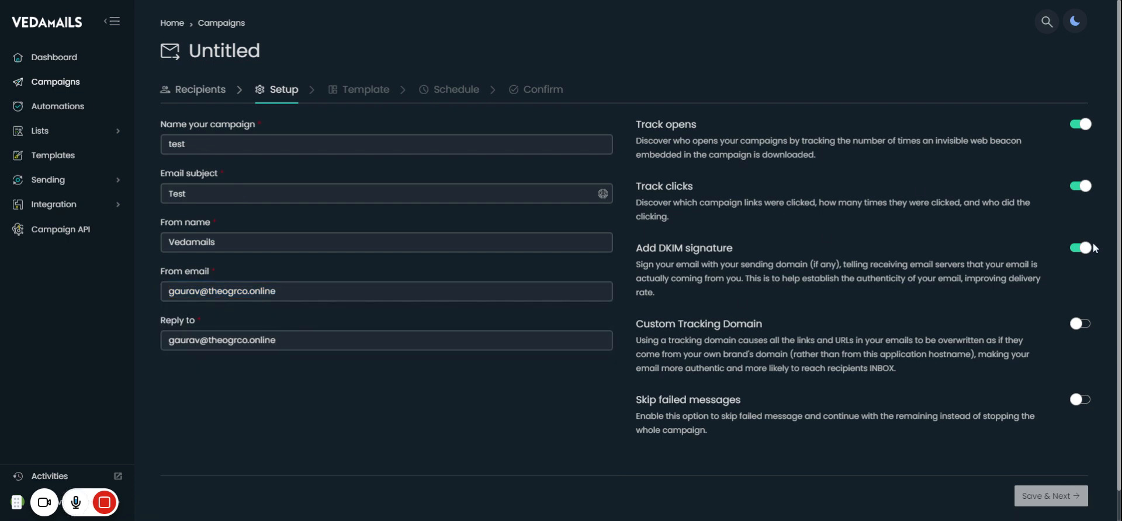
Enable the custom tracking domain with theogrco.online and save the campaign setup
click(1080, 323)
click(737, 403)
click(730, 442)
scroll(856, 347, down, 2)
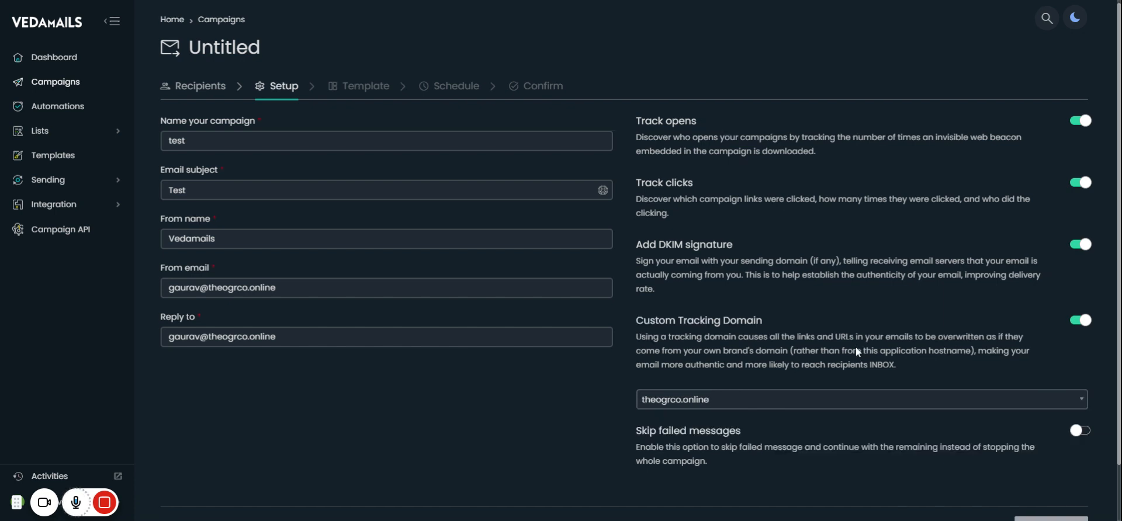
click(1080, 367)
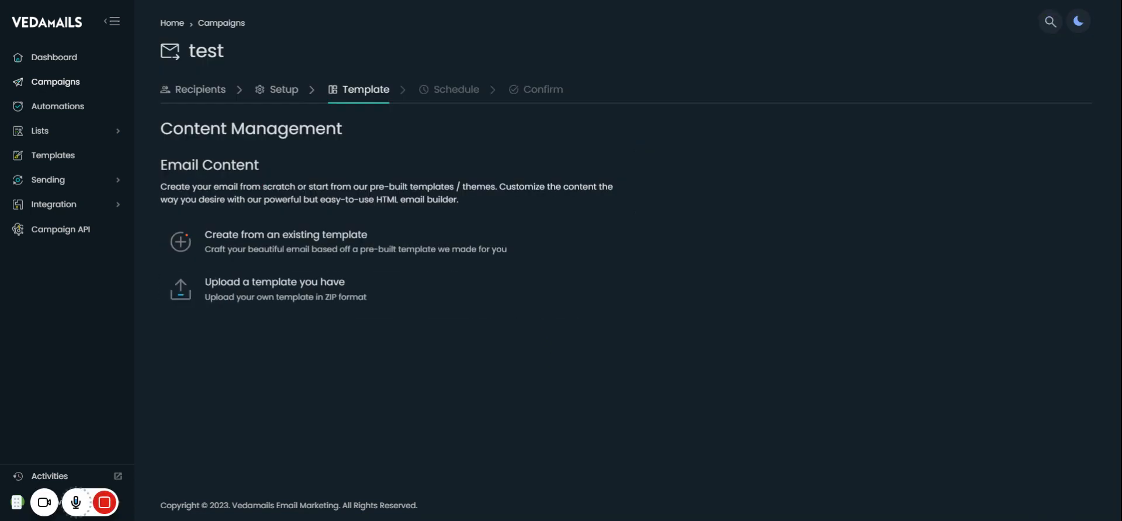
Apply the Blank basic template to the campaign and open it in Email builder PRO
mouse_move(410, 276)
click(287, 91)
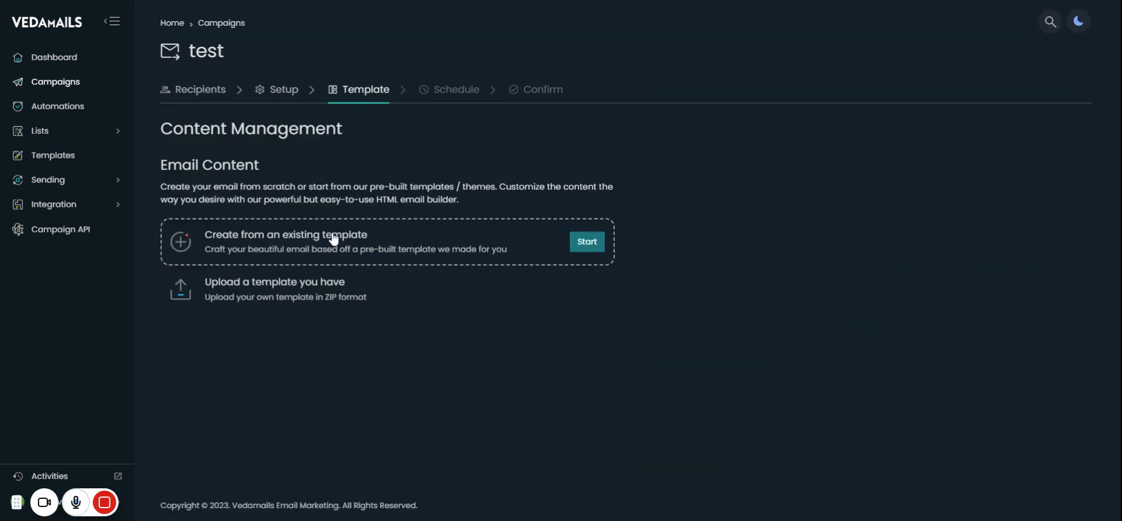
click(582, 244)
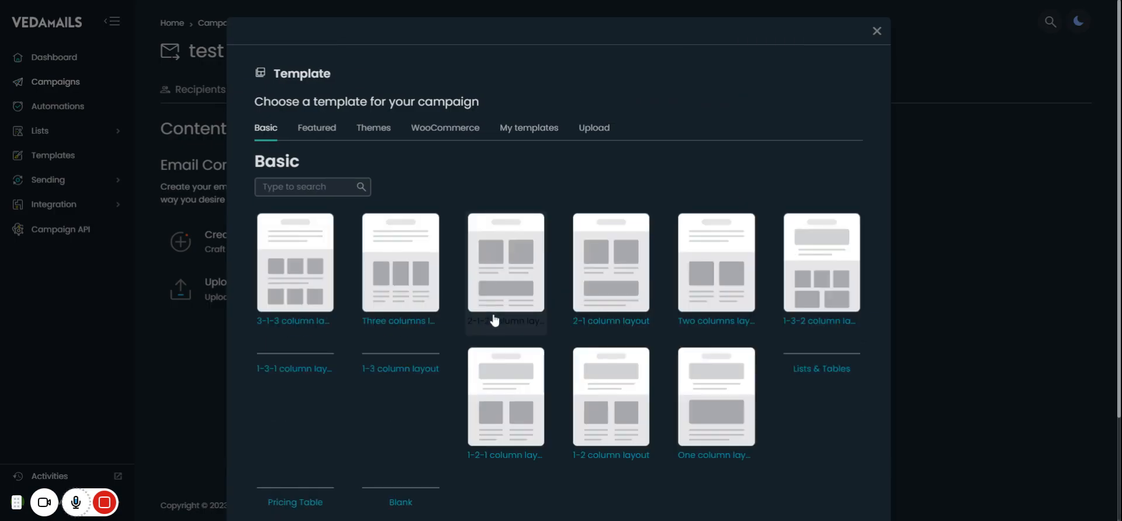
scroll(493, 322, down, 2)
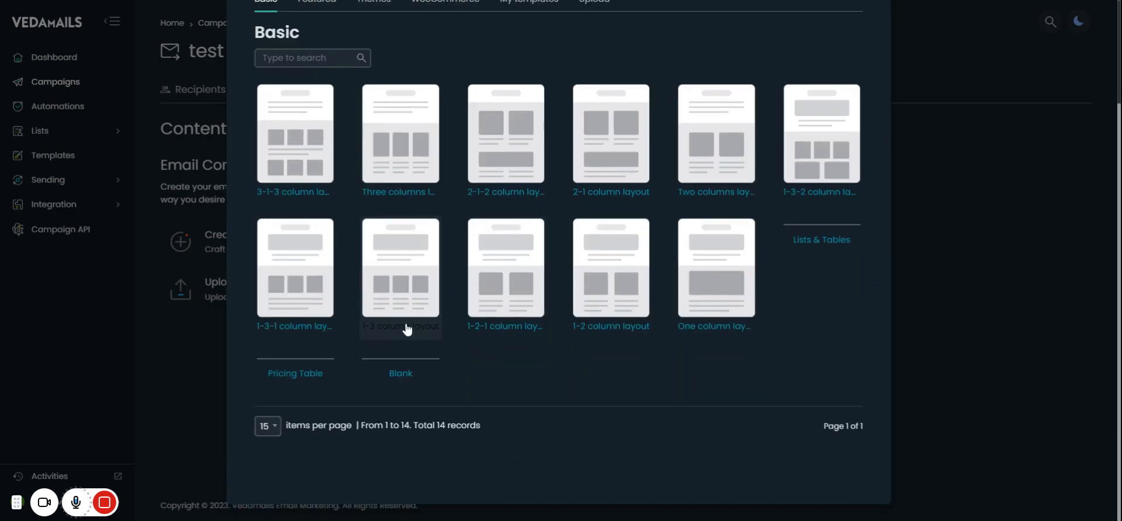
click(407, 375)
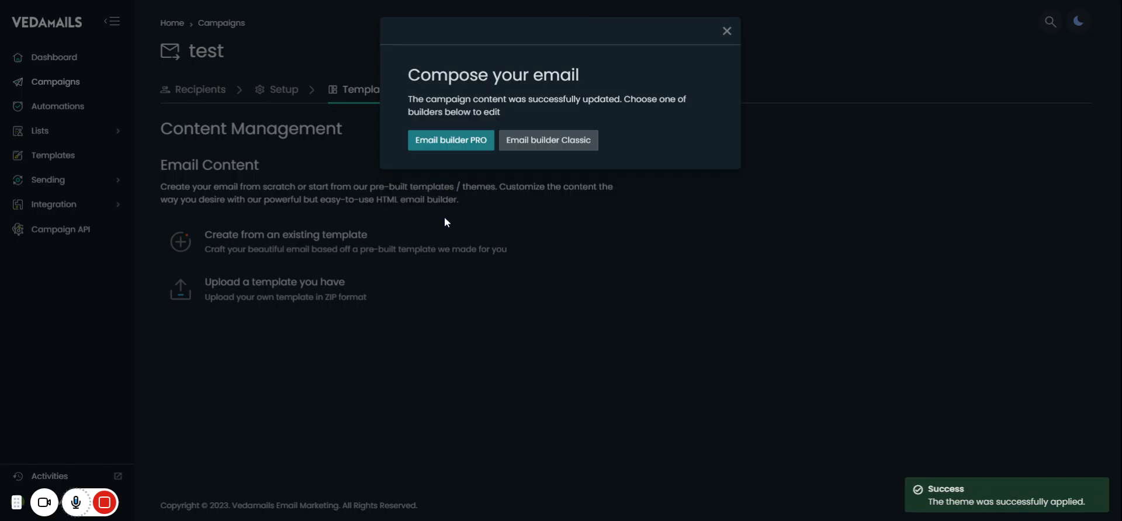
click(460, 145)
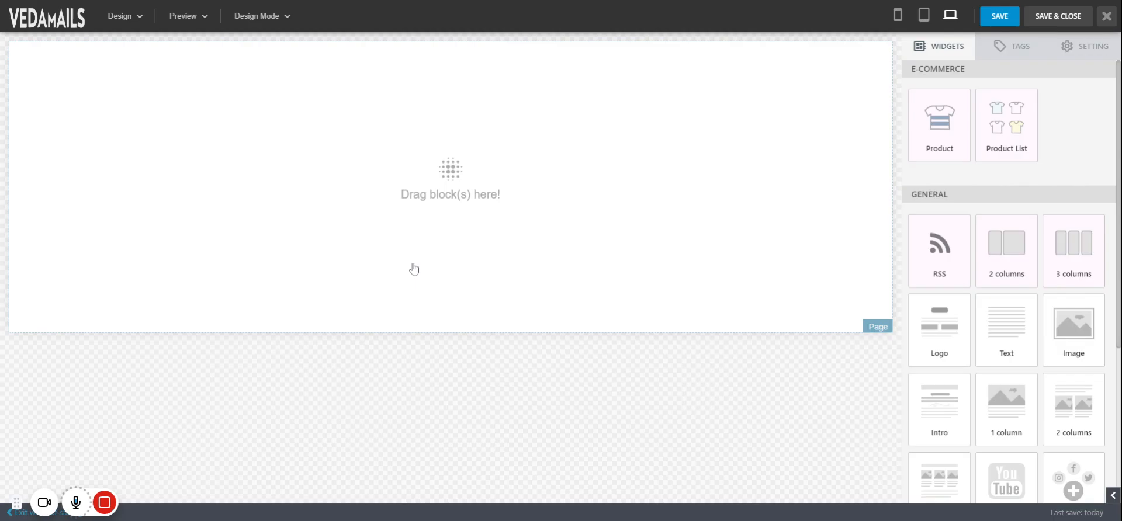
Add an image block to the empty email page and upload Newsletter Design (1)-min.png into it
drag(1073, 327, 447, 186)
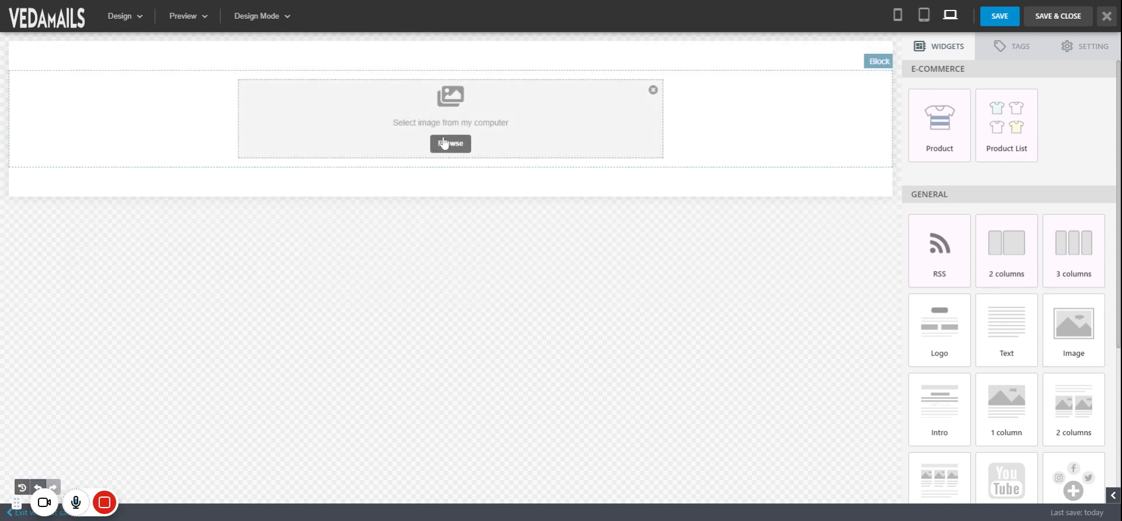
click(444, 144)
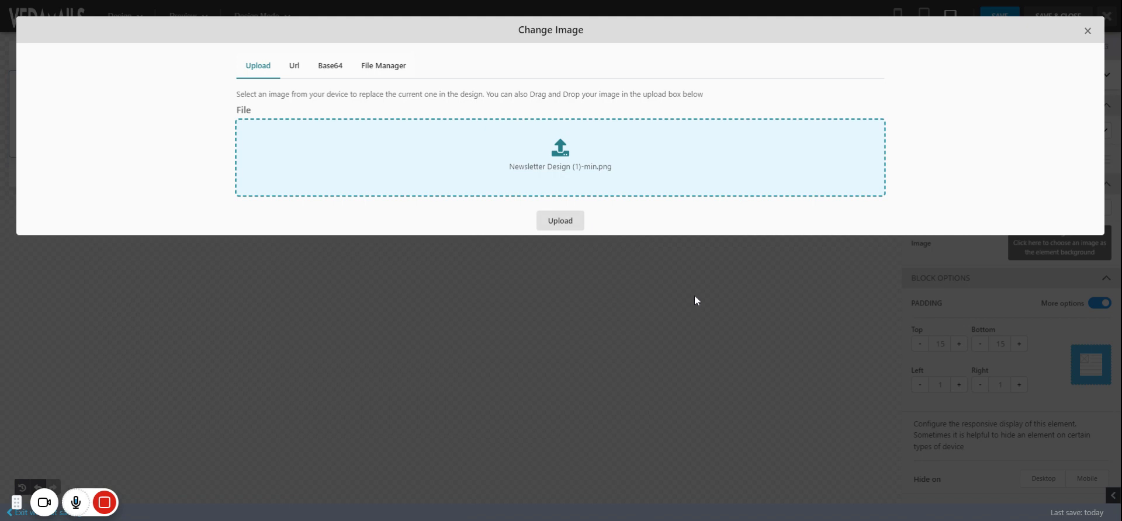
click(560, 224)
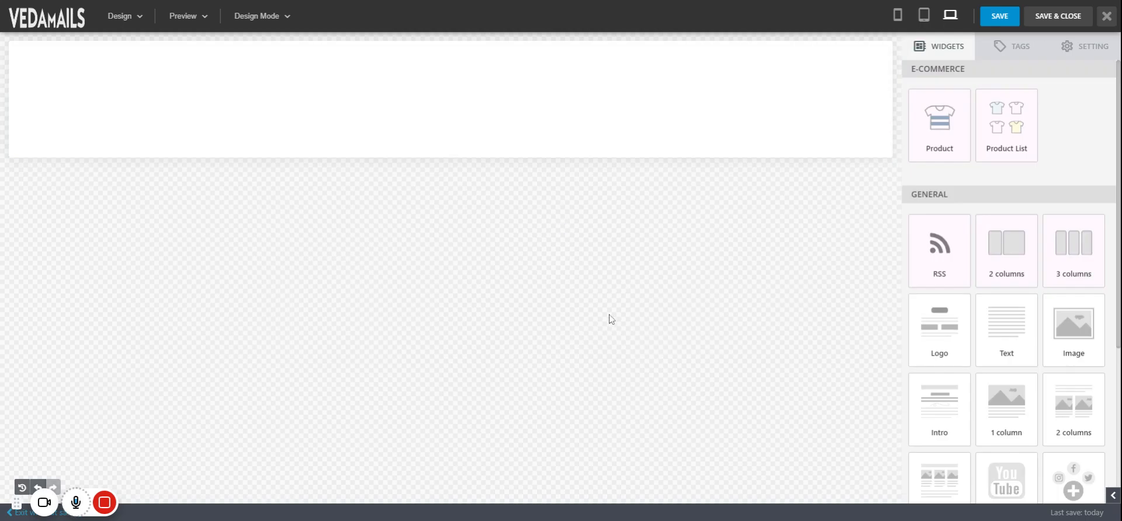
Check the inserted newsletter image from top to bottom, and save and close the email design
scroll(672, 311, down, 5)
scroll(672, 312, down, 2)
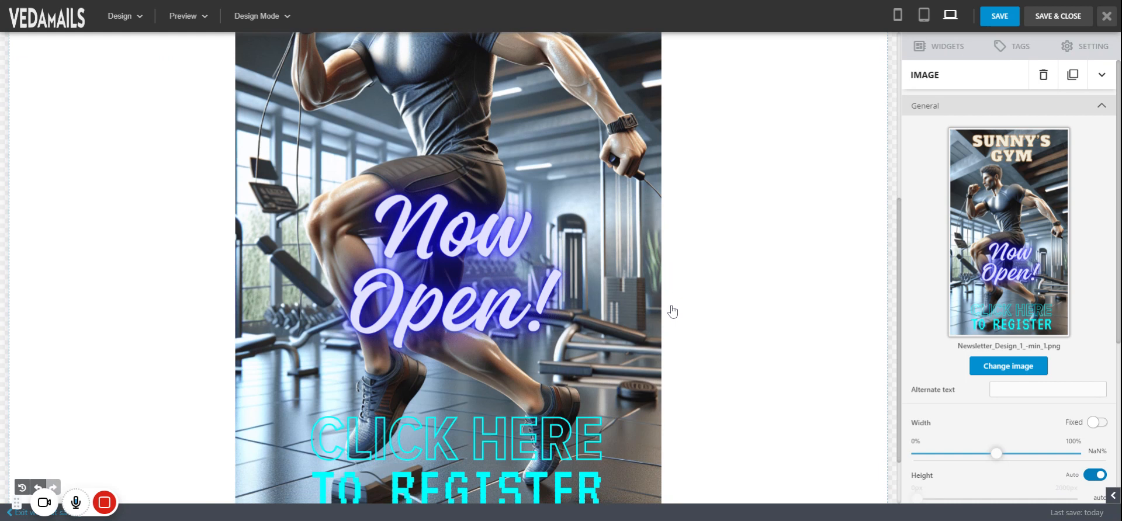
scroll(804, 320, up, 1)
scroll(803, 320, up, 5)
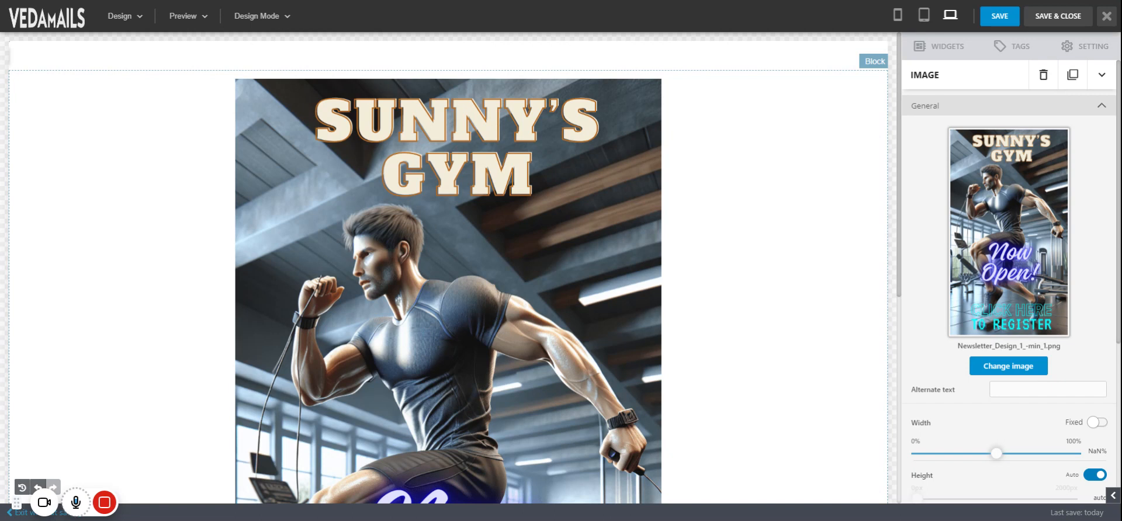
scroll(774, 240, down, 8)
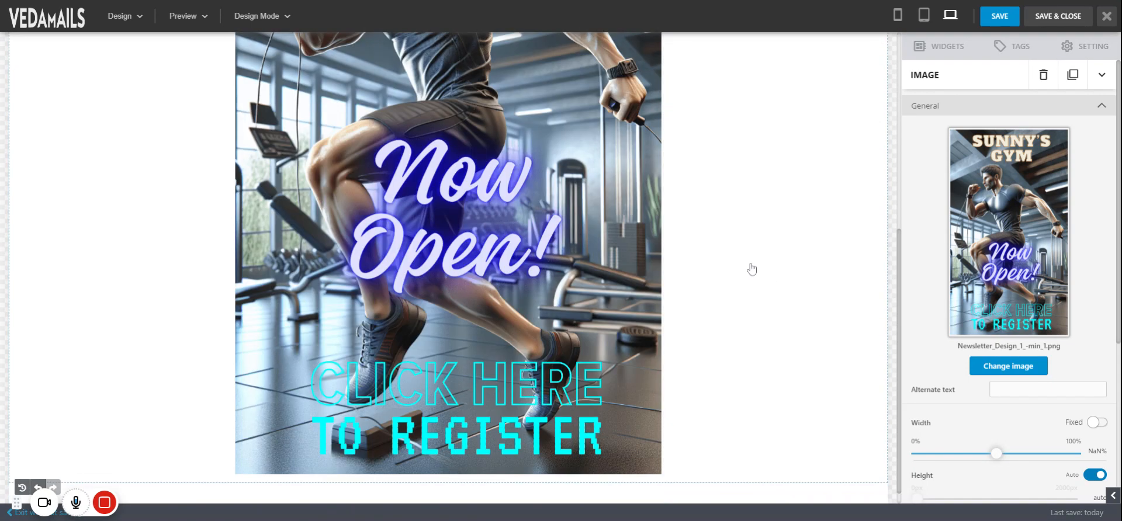
scroll(752, 269, down, 1)
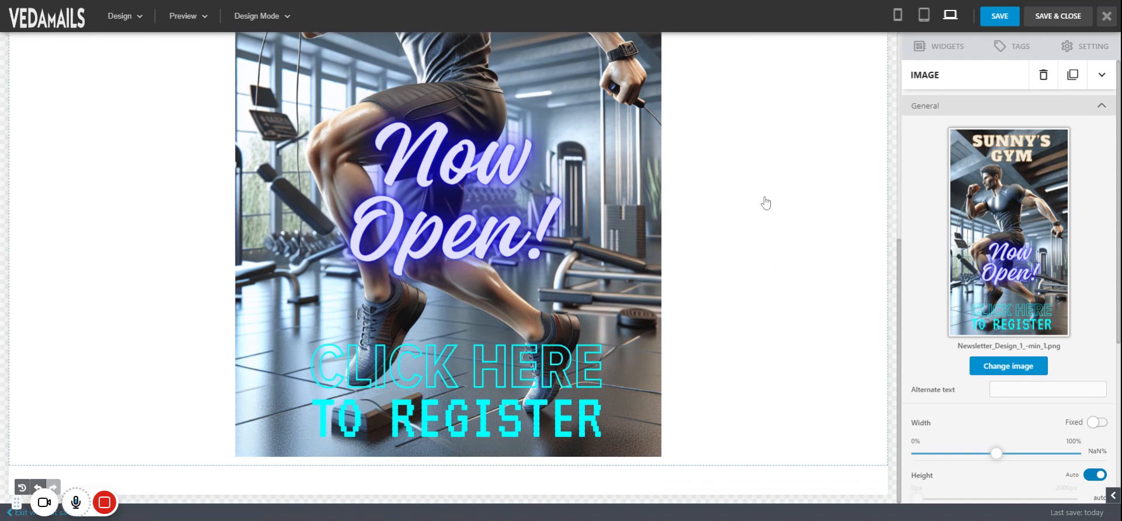
scroll(764, 203, up, 7)
click(1061, 20)
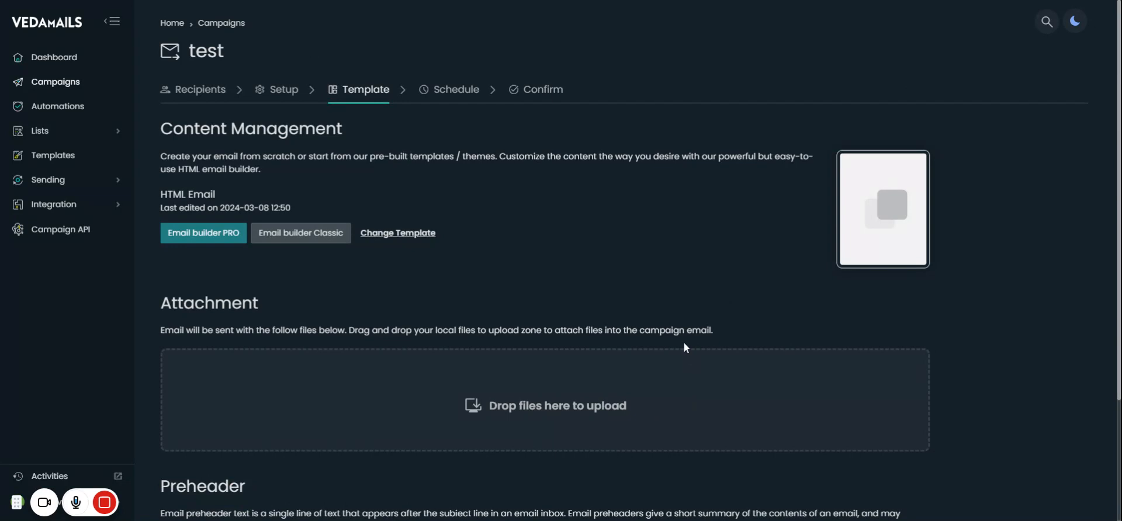
Examine the campaign's content preview, the attachment area and the preheader dialog
scroll(684, 345, down, 3)
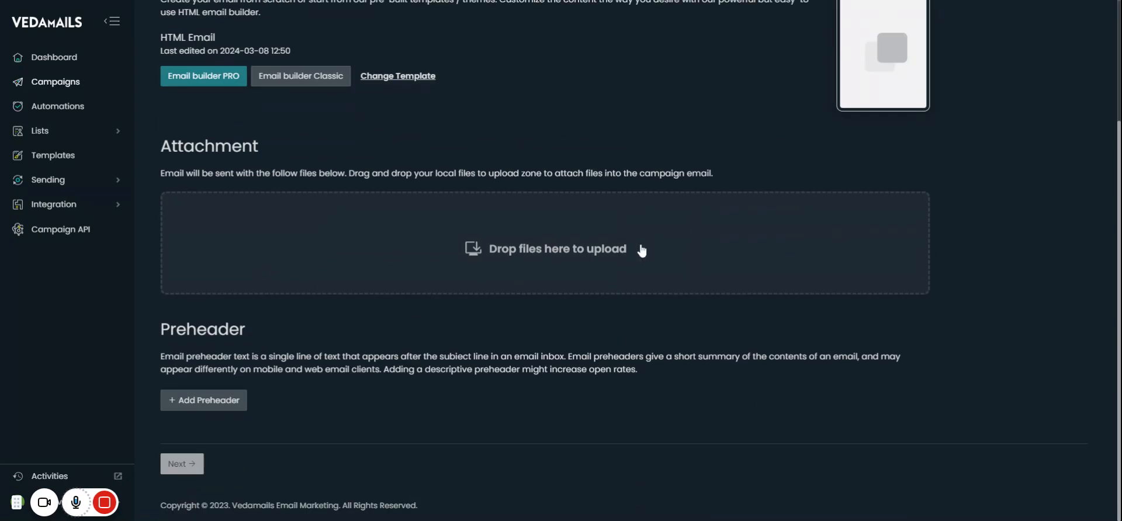
scroll(641, 251, up, 3)
click(872, 214)
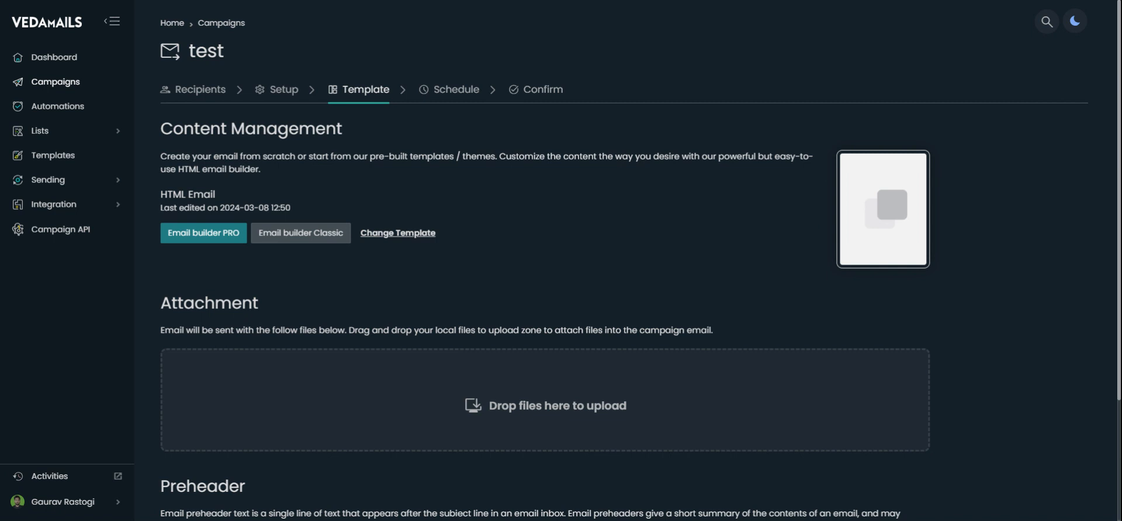
scroll(440, 347, down, 3)
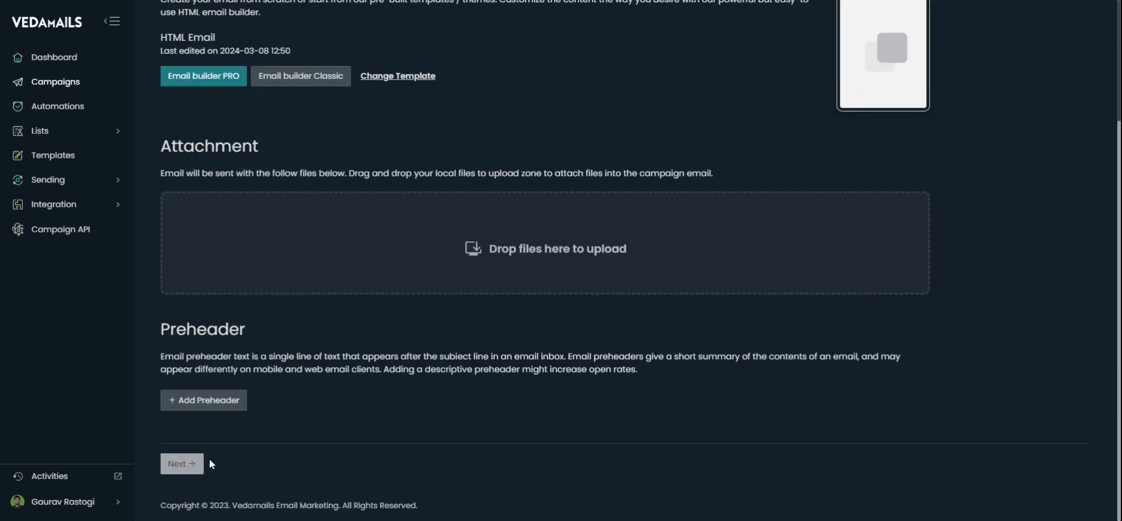
click(219, 414)
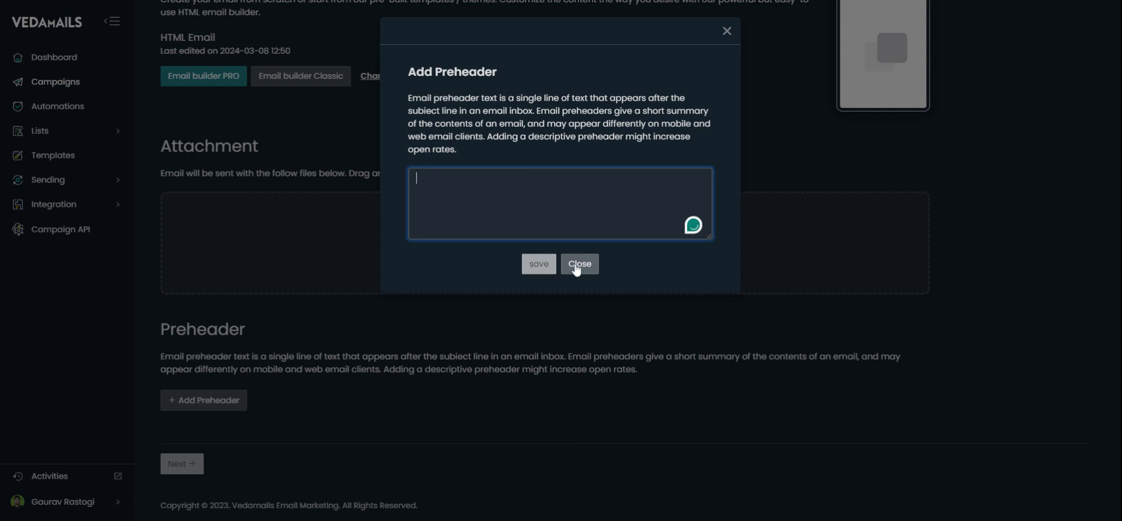
click(575, 265)
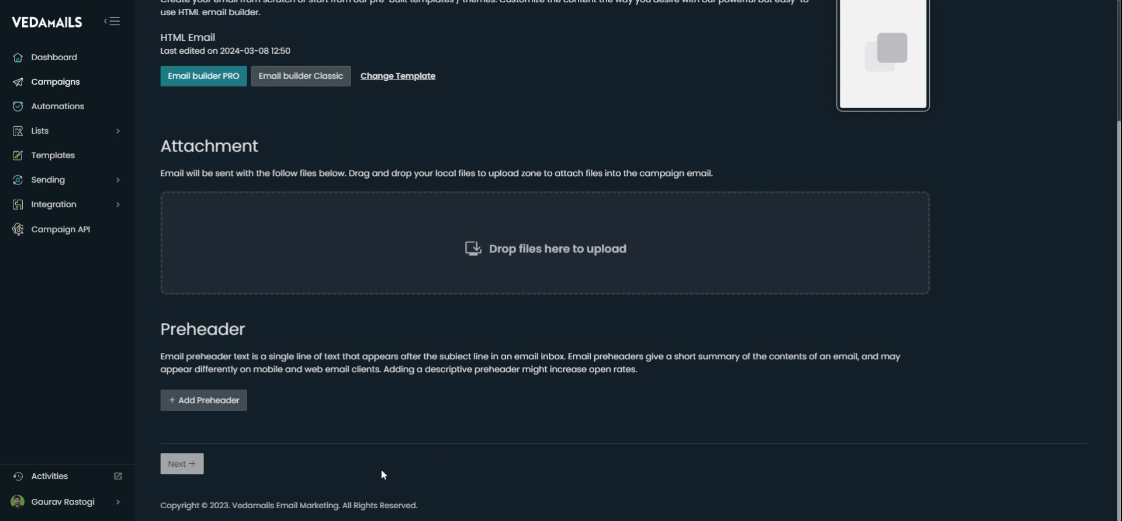
Continue to scheduling, keep the campaign set to send immediately and advance to the confirmation page
click(184, 466)
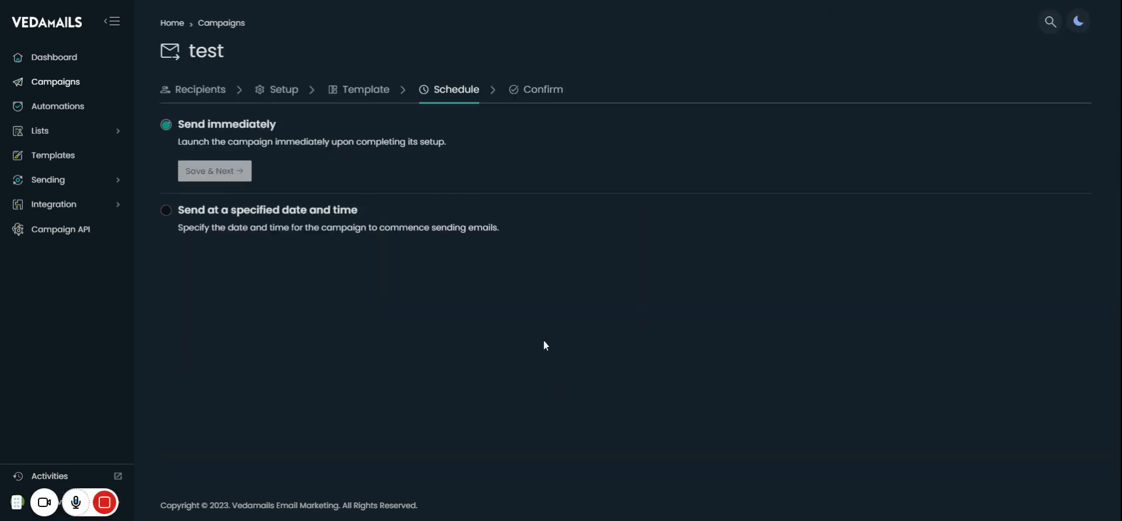
click(241, 176)
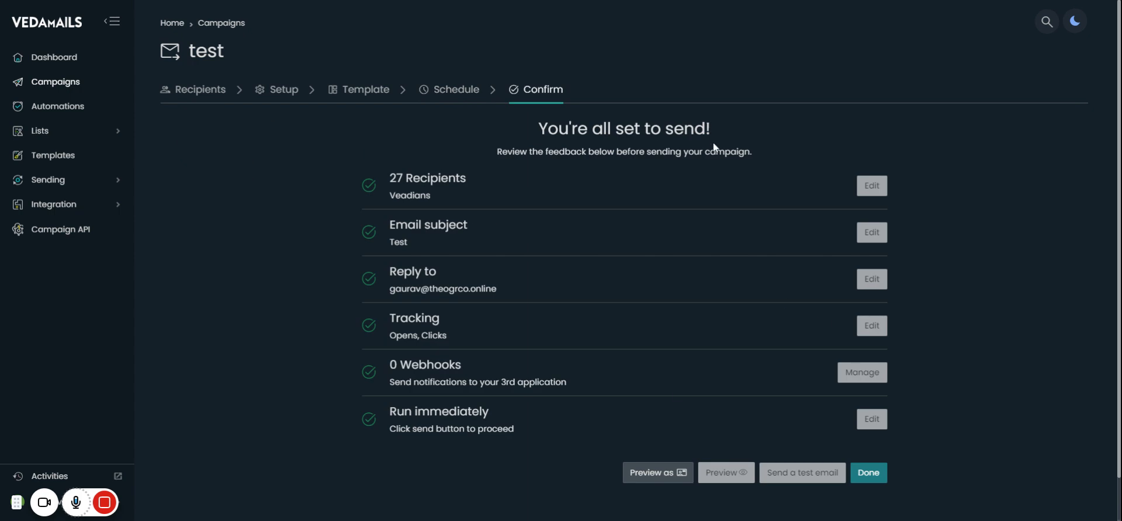
Preview the campaign email as the first listed contact and examine its web view
click(658, 475)
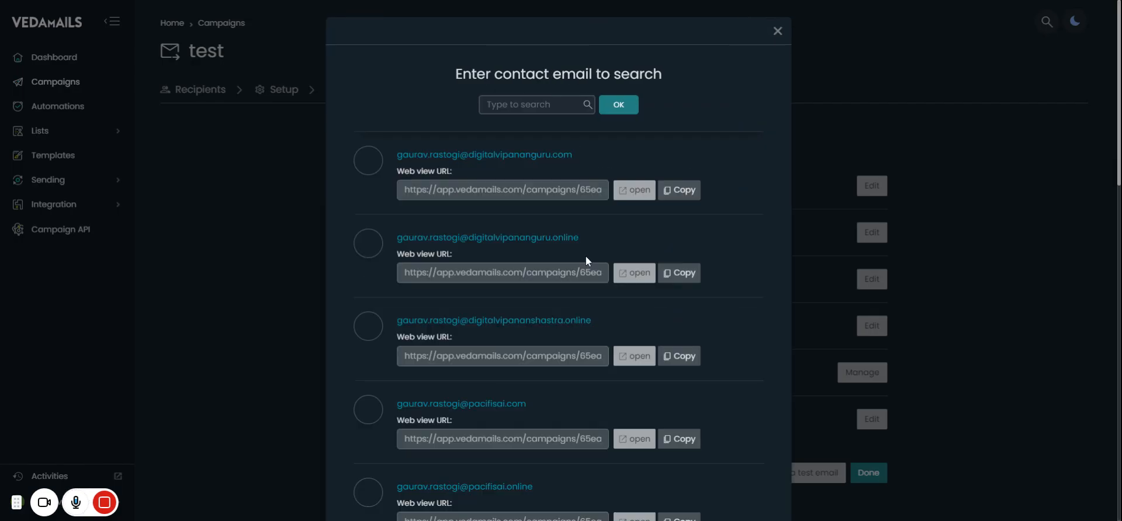
click(622, 193)
scroll(183, 206, down, 5)
scroll(181, 205, down, 1)
scroll(181, 206, up, 4)
scroll(581, 221, down, 2)
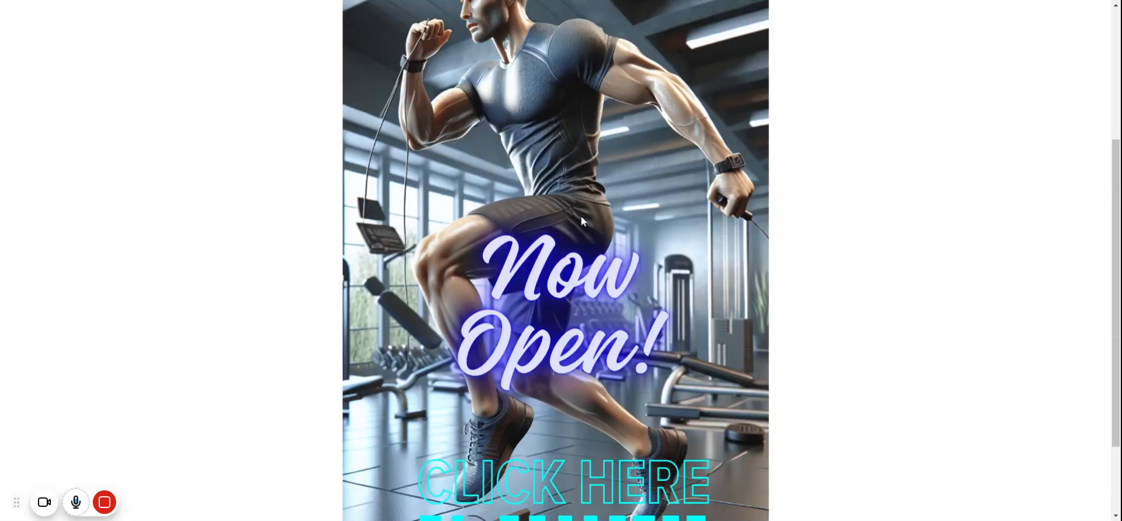
Examine the gym newsletter's web view from the headline down to the registration text, and close the contact preview
scroll(582, 218, down, 1)
scroll(520, 178, up, 5)
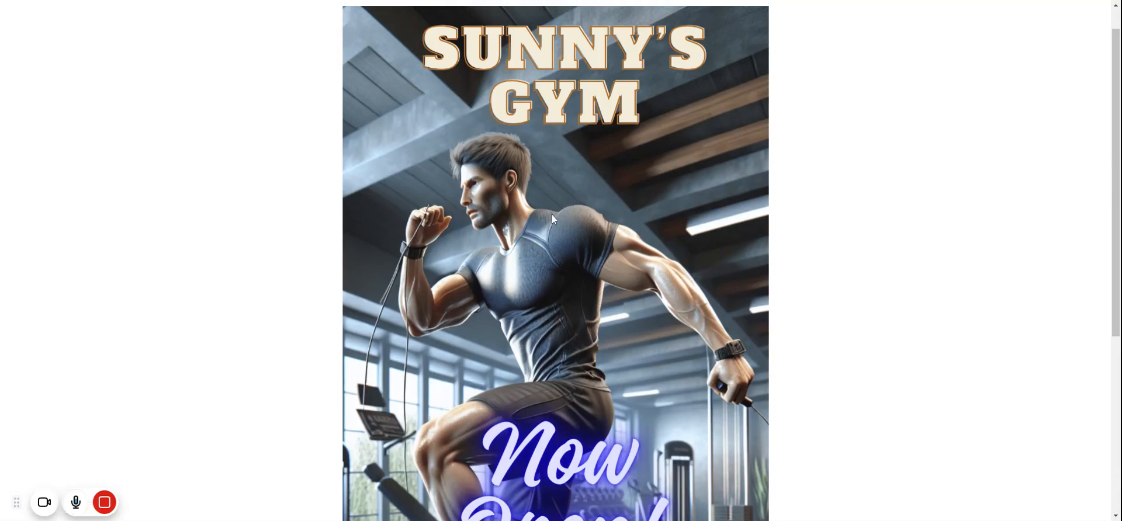
scroll(508, 253, down, 5)
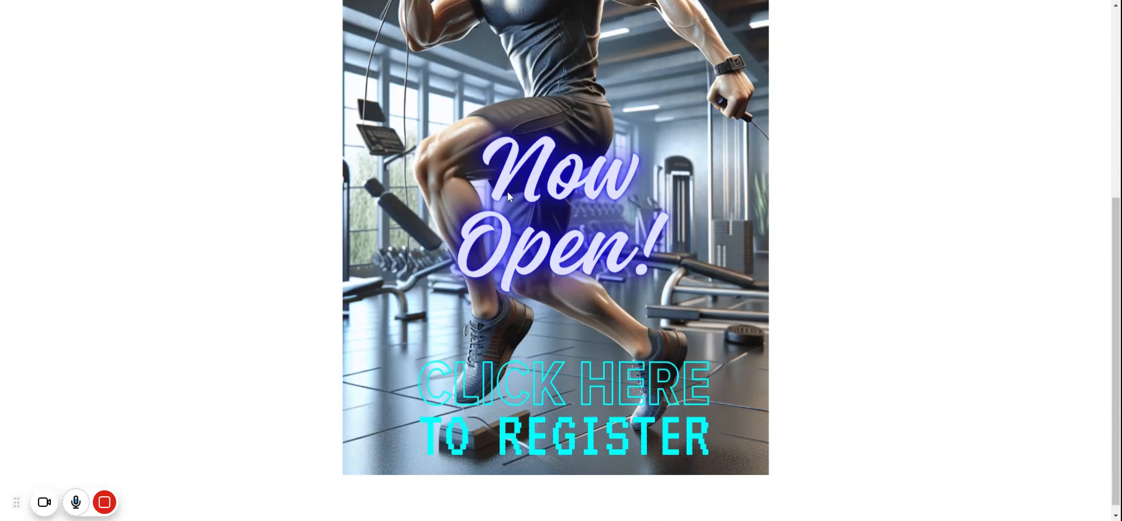
scroll(508, 254, up, 5)
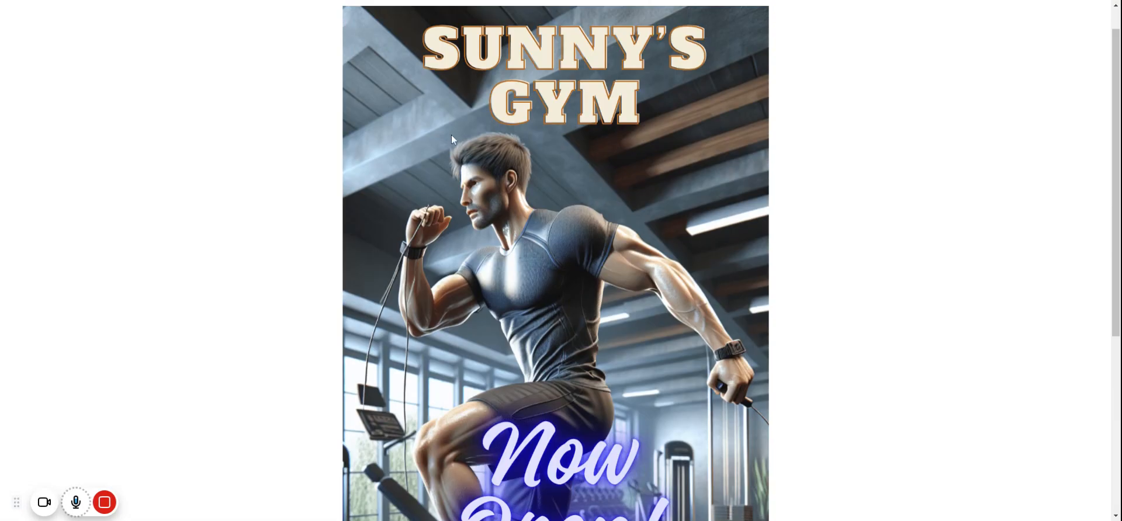
scroll(468, 180, up, 1)
scroll(473, 167, down, 5)
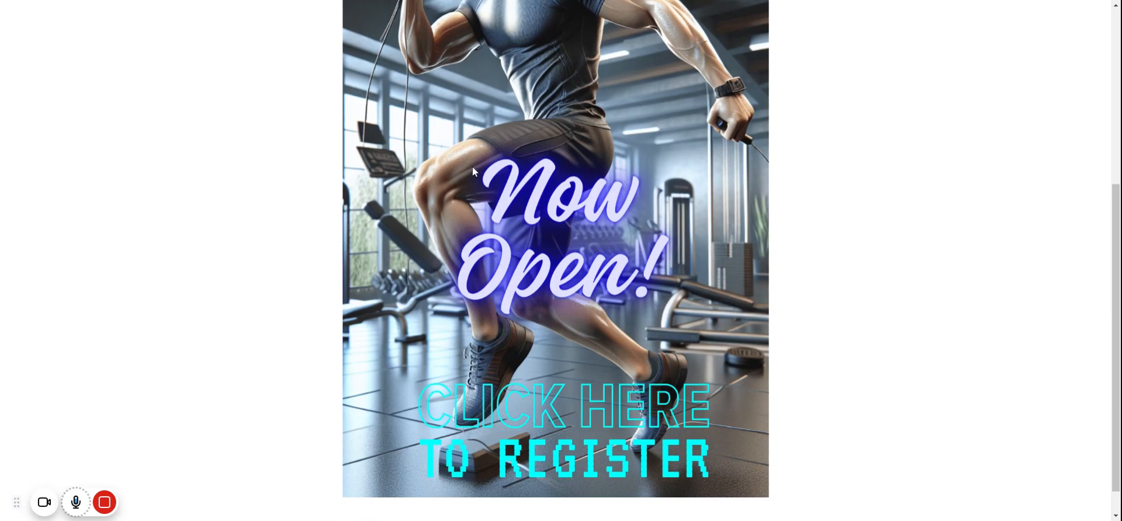
scroll(472, 167, up, 5)
scroll(619, 342, down, 5)
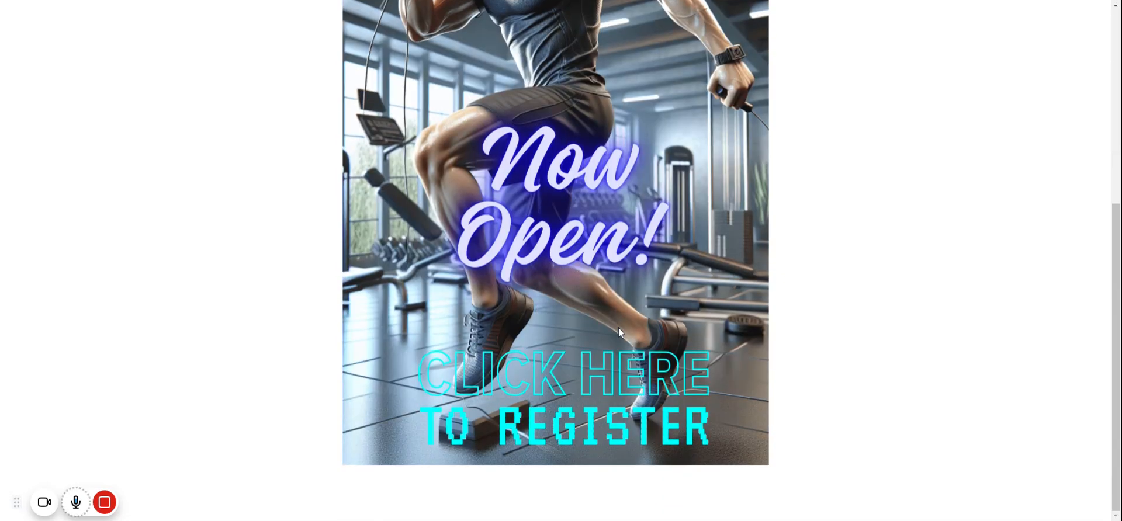
scroll(618, 331, up, 5)
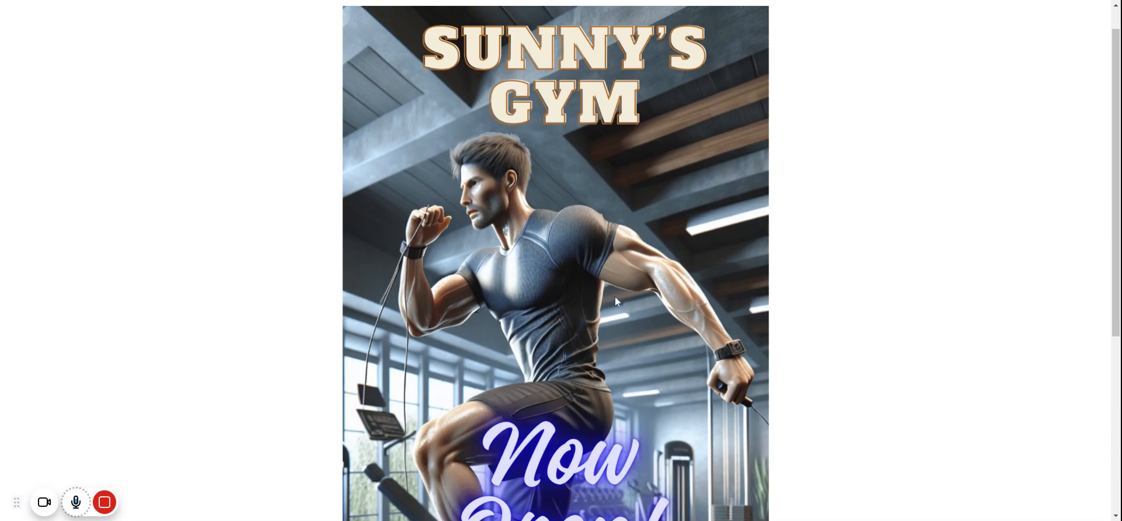
scroll(611, 265, down, 5)
scroll(611, 265, up, 5)
scroll(382, 419, down, 4)
scroll(556, 403, down, 1)
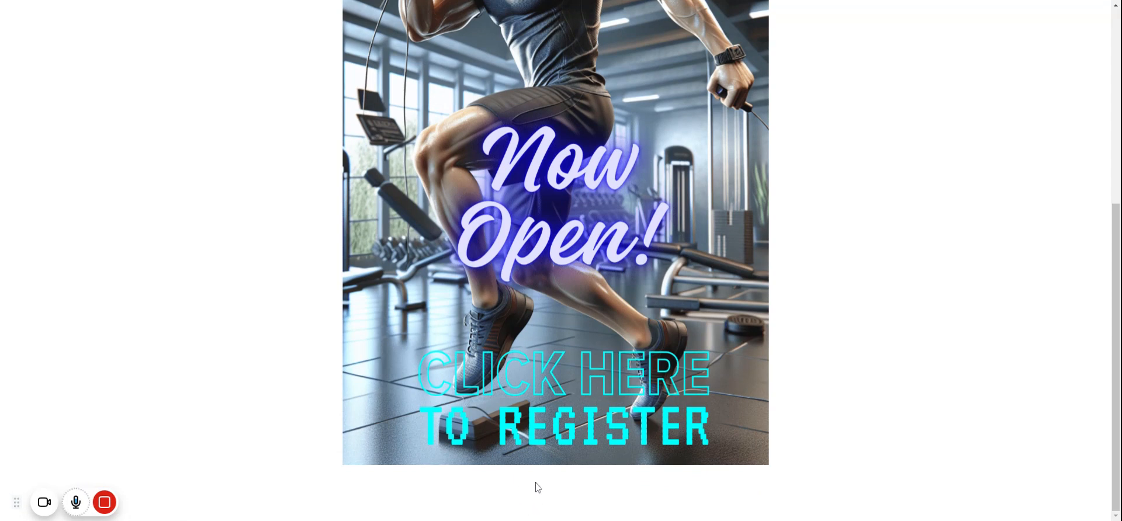
scroll(538, 486, up, 5)
scroll(616, 223, down, 4)
scroll(616, 228, up, 4)
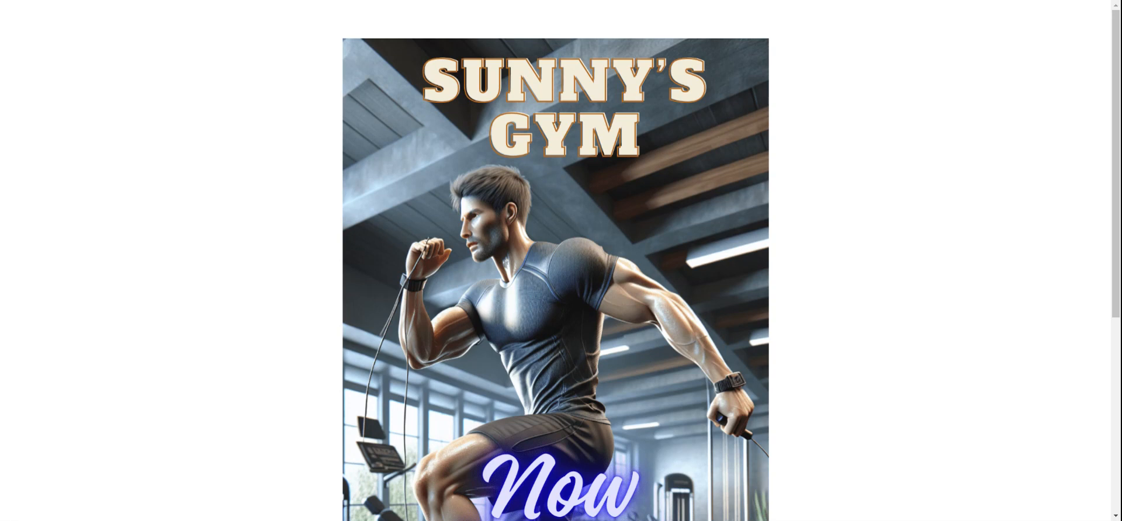
key(ctrl+w)
click(778, 32)
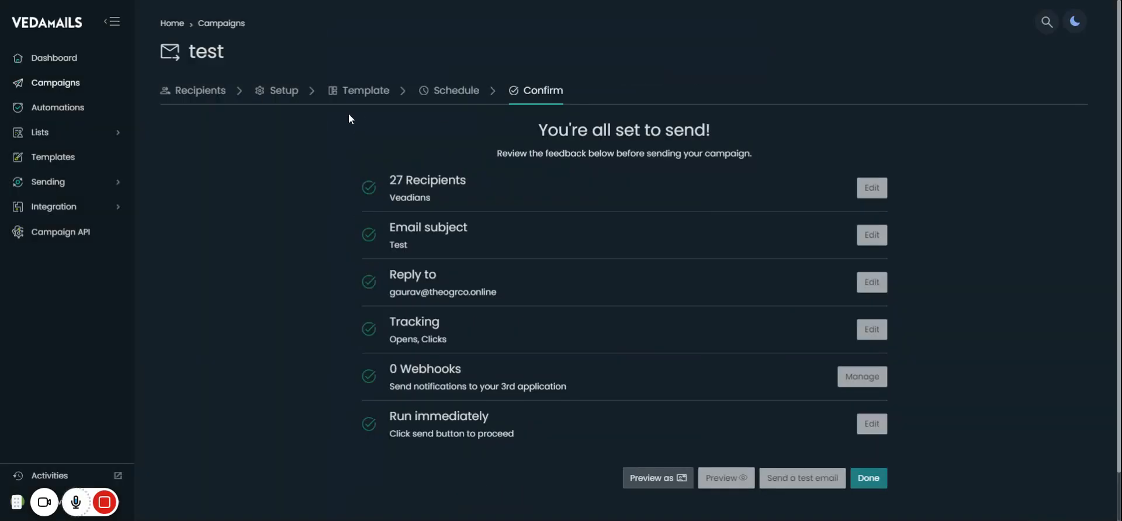
Reopen the campaign design in Email builder PRO, set the newsletter image's link to google.com, and save and close the design
click(362, 93)
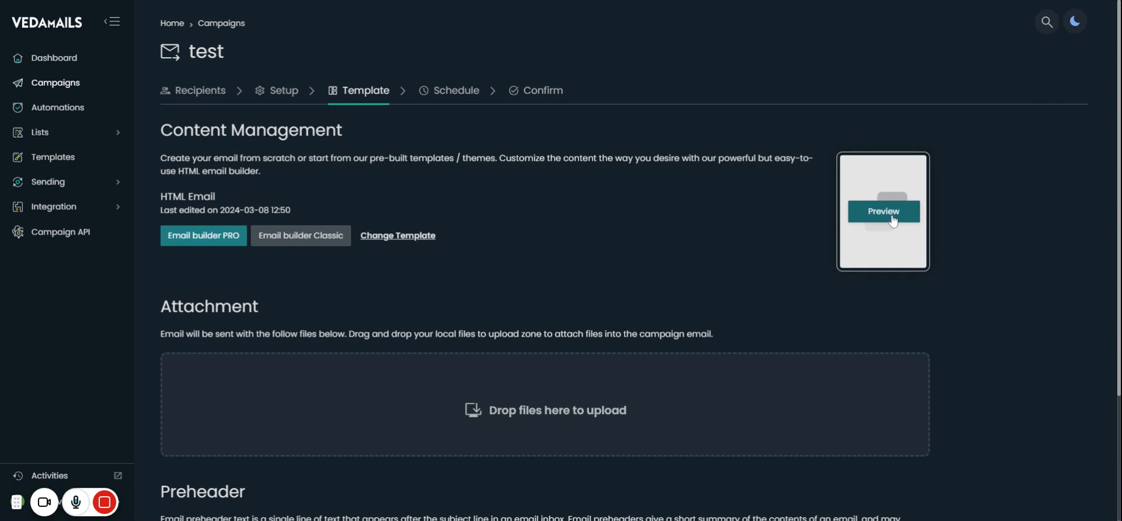
click(204, 235)
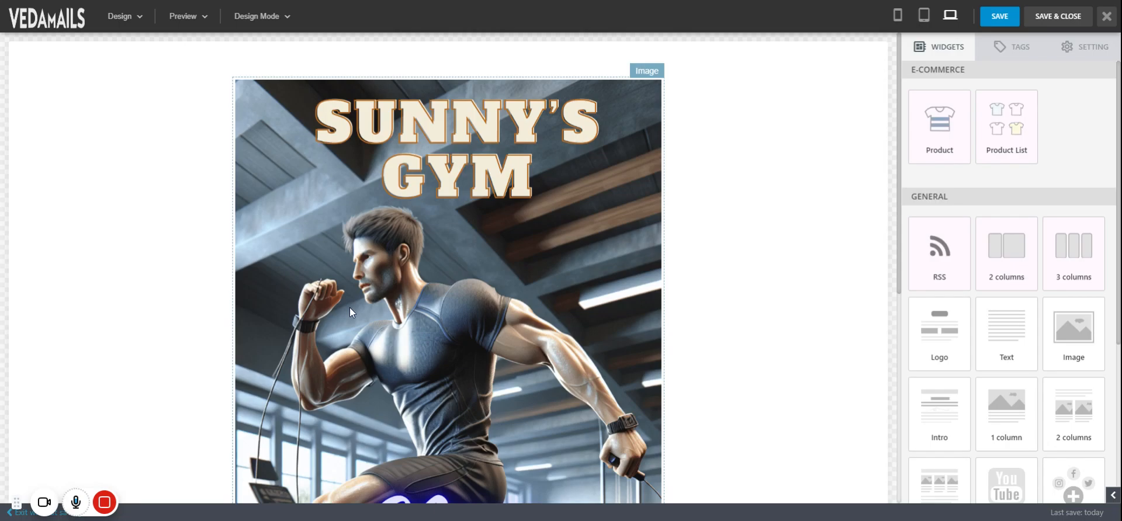
click(512, 270)
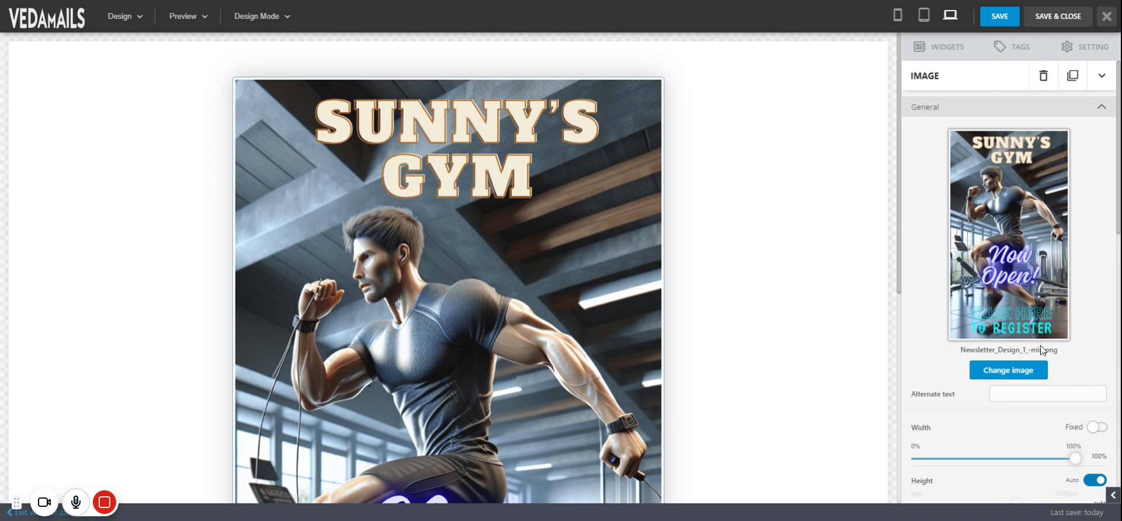
scroll(1041, 349, down, 4)
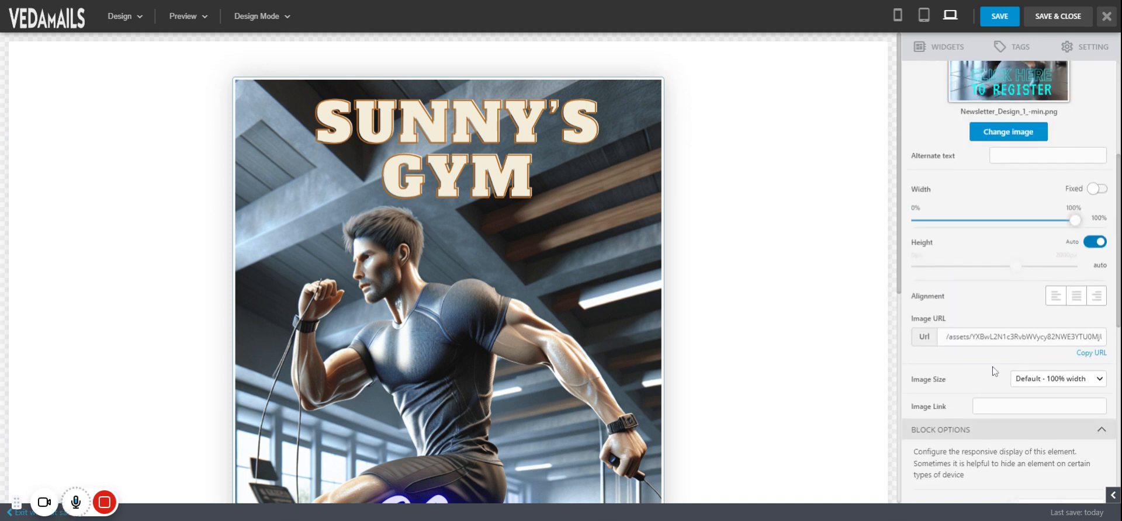
scroll(1017, 316, down, 3)
click(1039, 231)
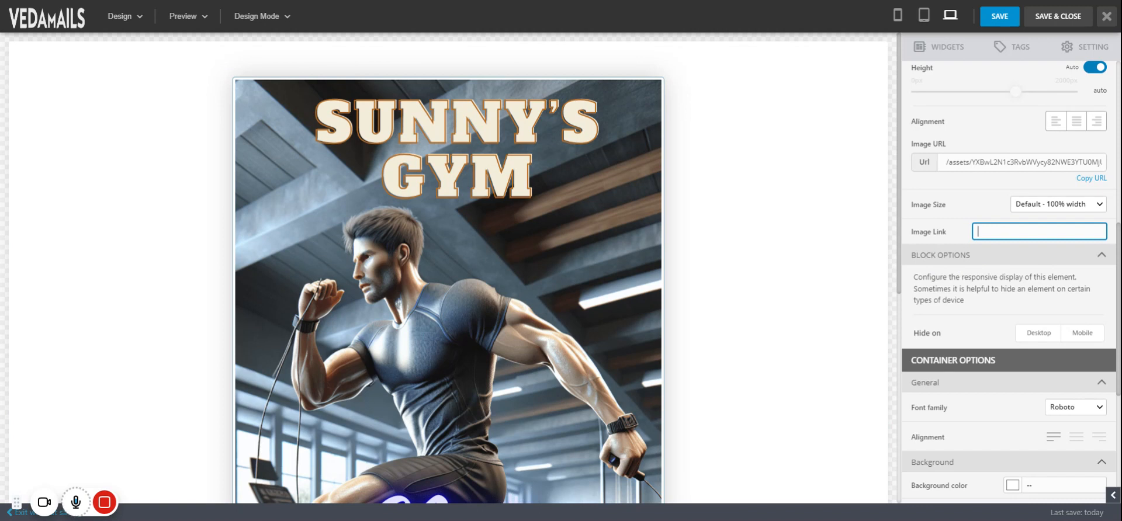
scroll(1001, 261, down, 3)
scroll(1002, 255, up, 3)
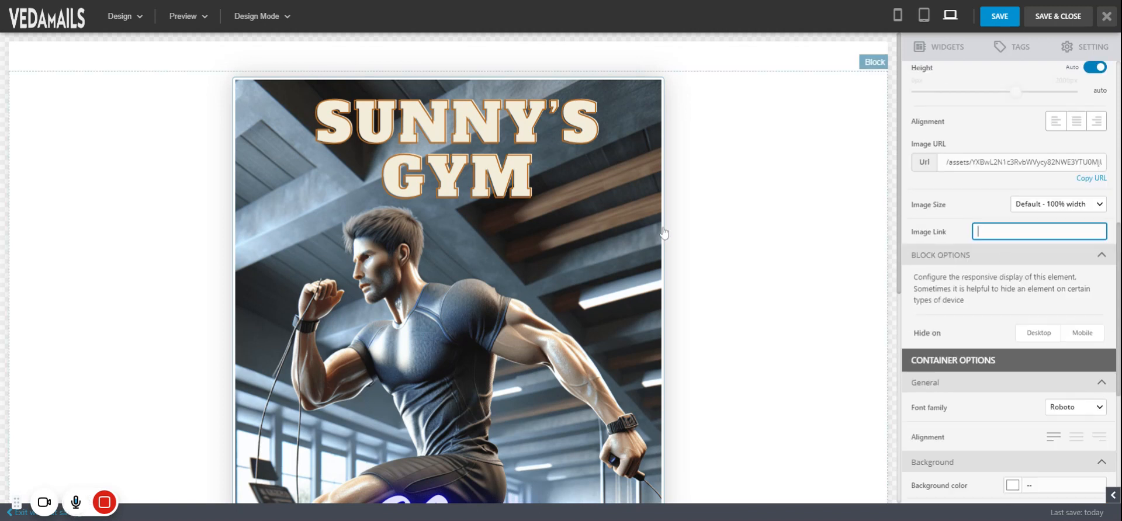
click(168, 1)
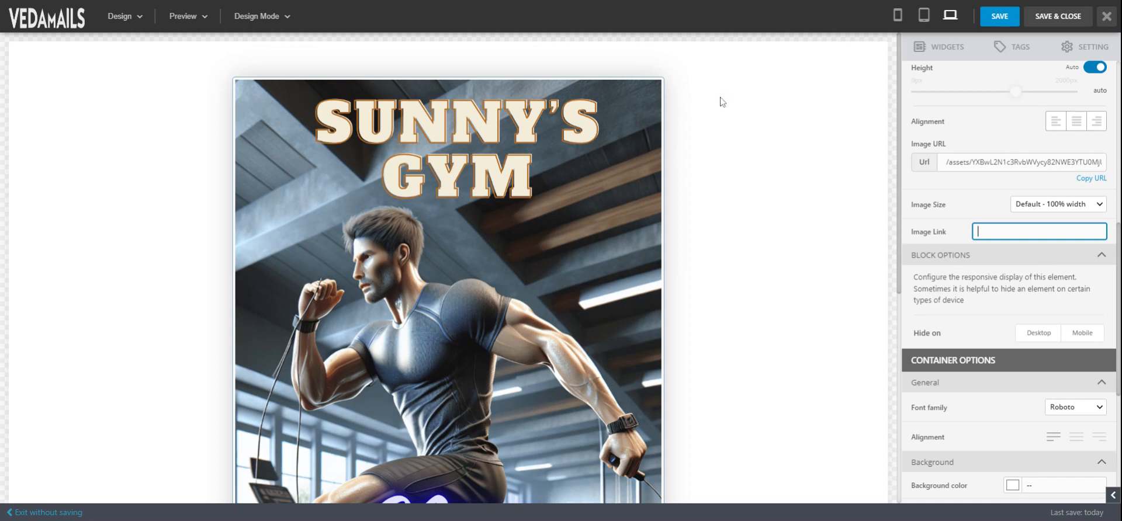
click(1017, 241)
click(1020, 233)
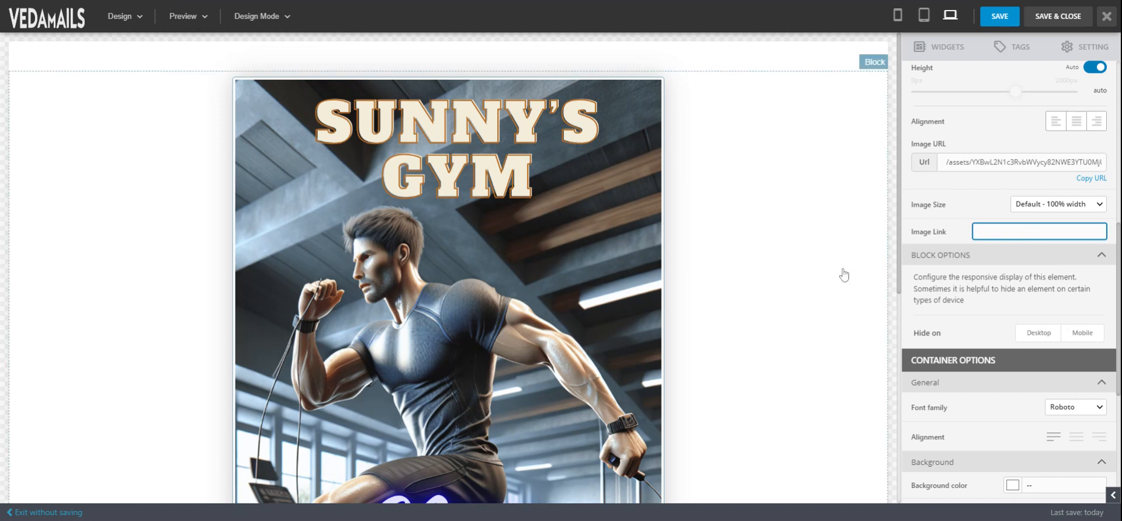
scroll(976, 228, down, 2)
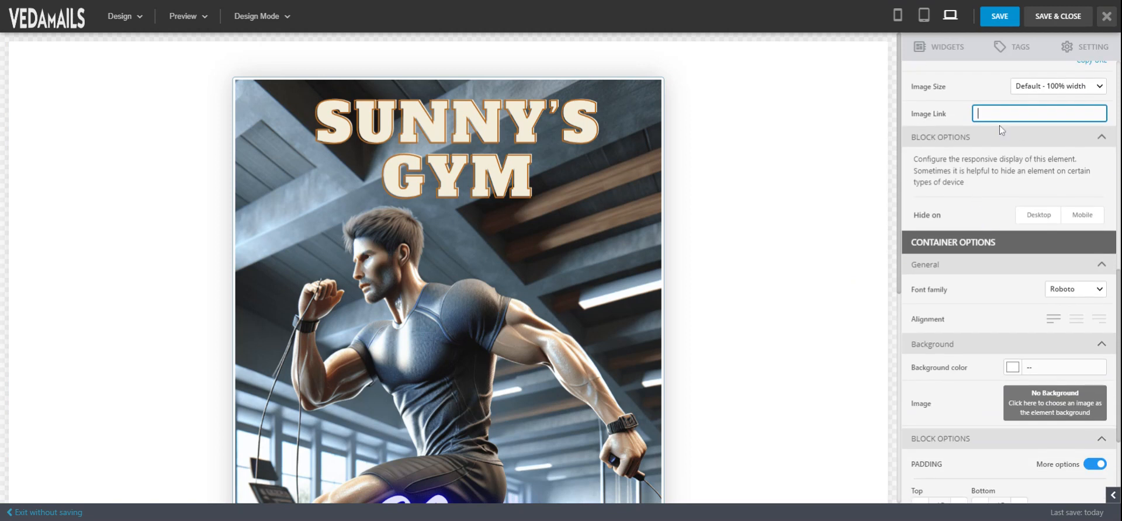
text(google.com)
click(999, 16)
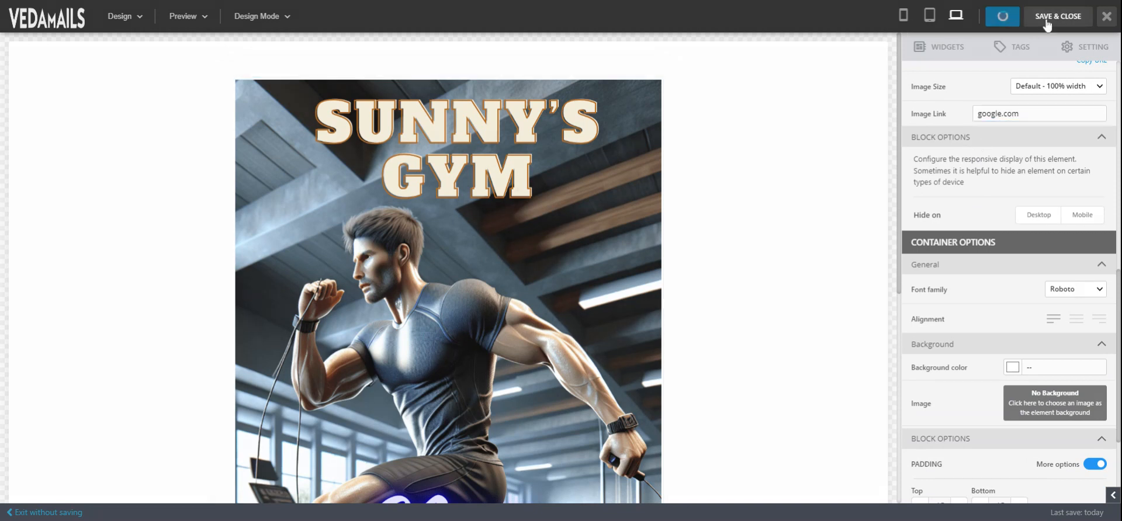
Advance through scheduling to the confirmation page, and open and reload the first listed contact's web view of the email
scroll(539, 314, down, 3)
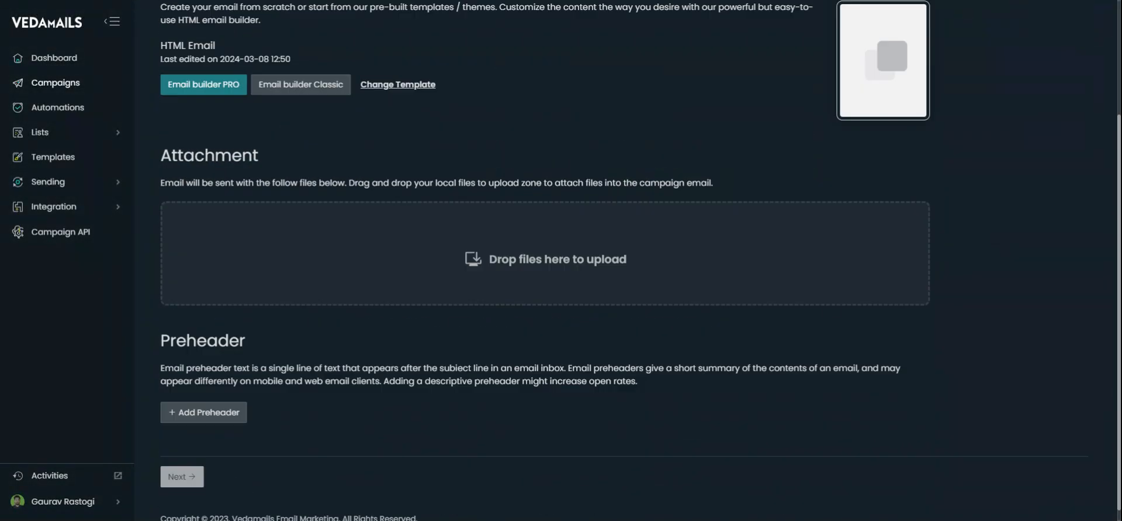
click(182, 462)
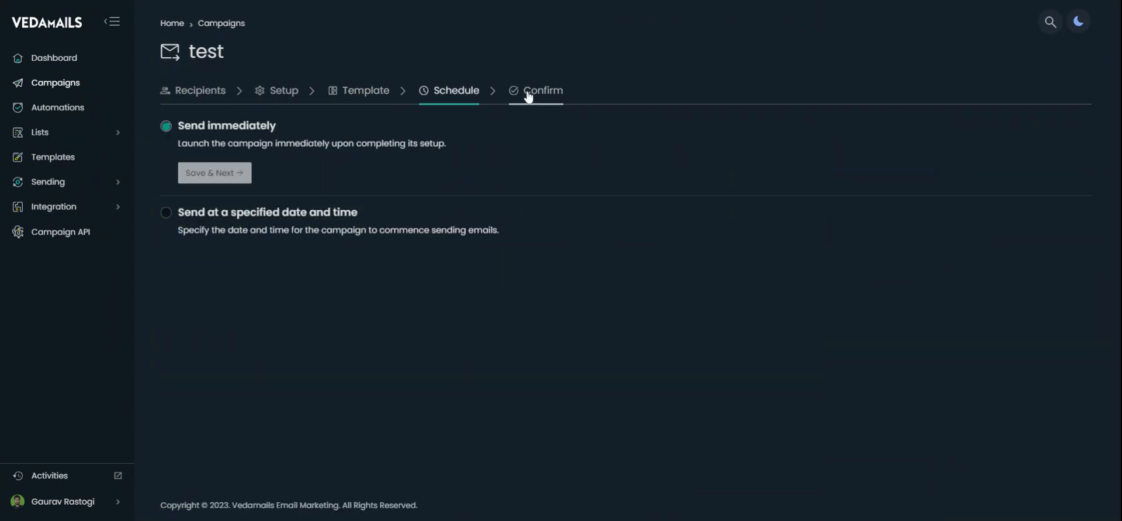
click(528, 95)
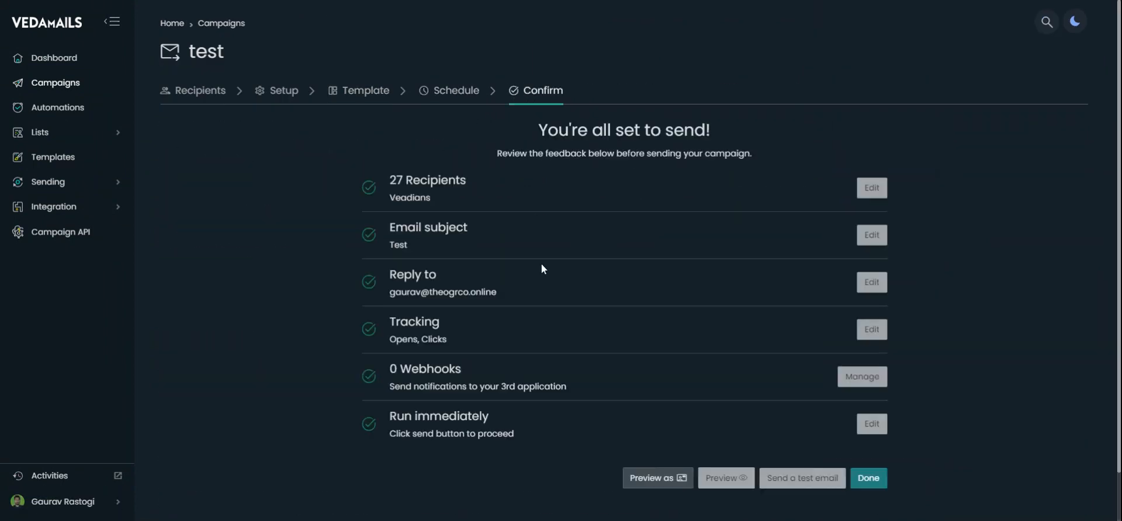
click(636, 478)
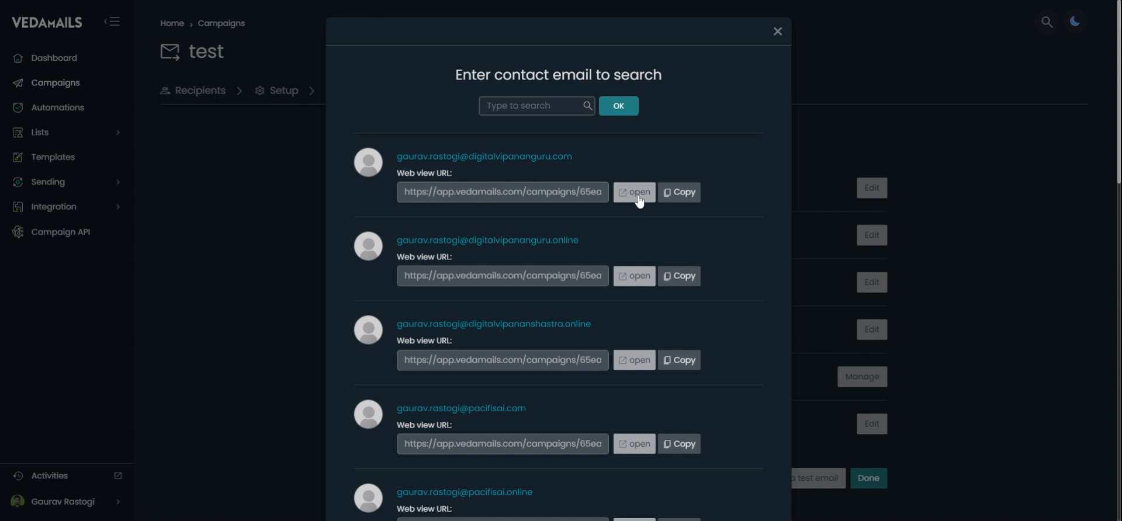
click(637, 193)
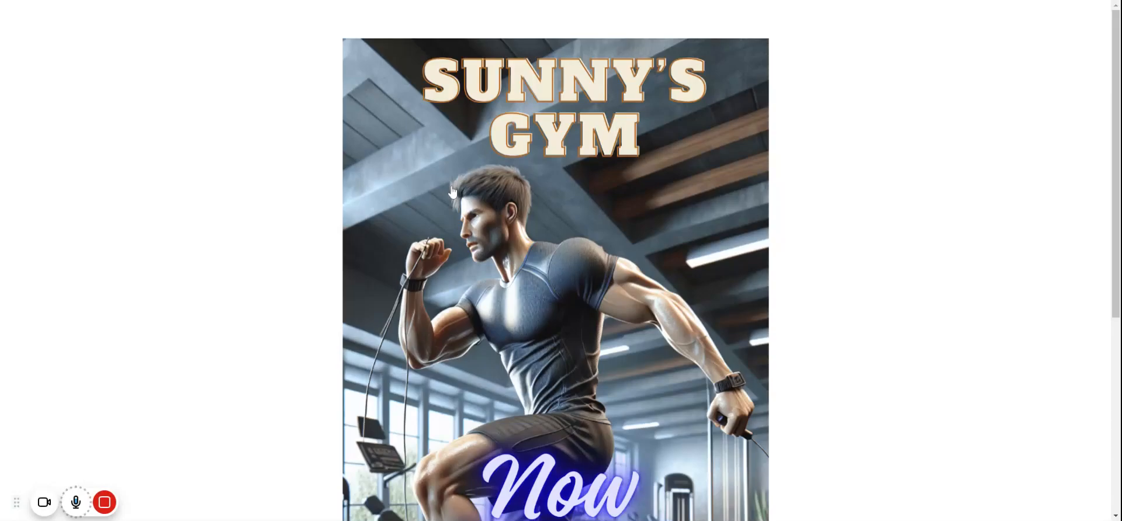
key(F5)
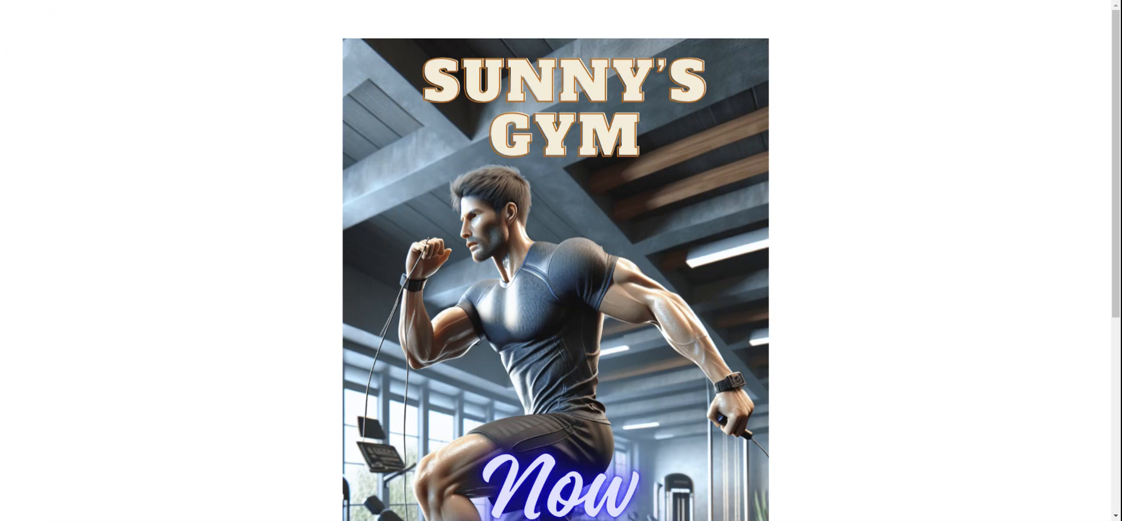
key(alt+Left)
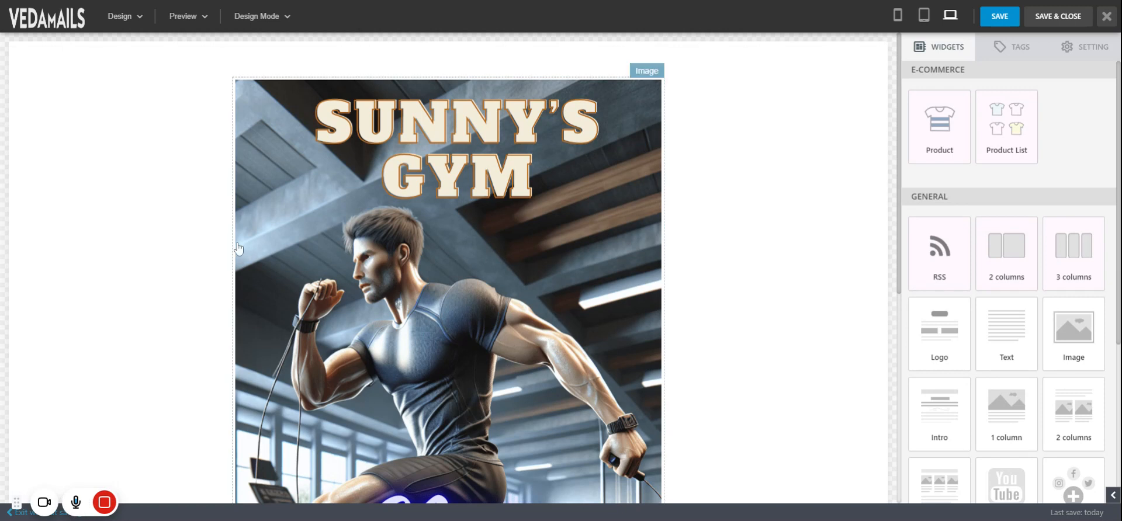
click(441, 233)
scroll(1031, 371, down, 5)
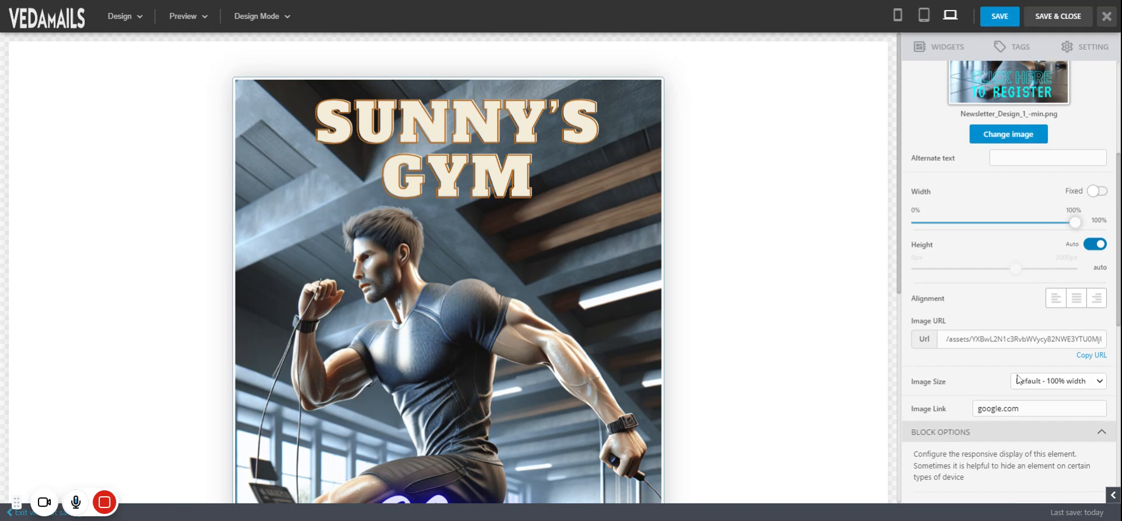
scroll(1023, 378, down, 2)
double_click(1035, 291)
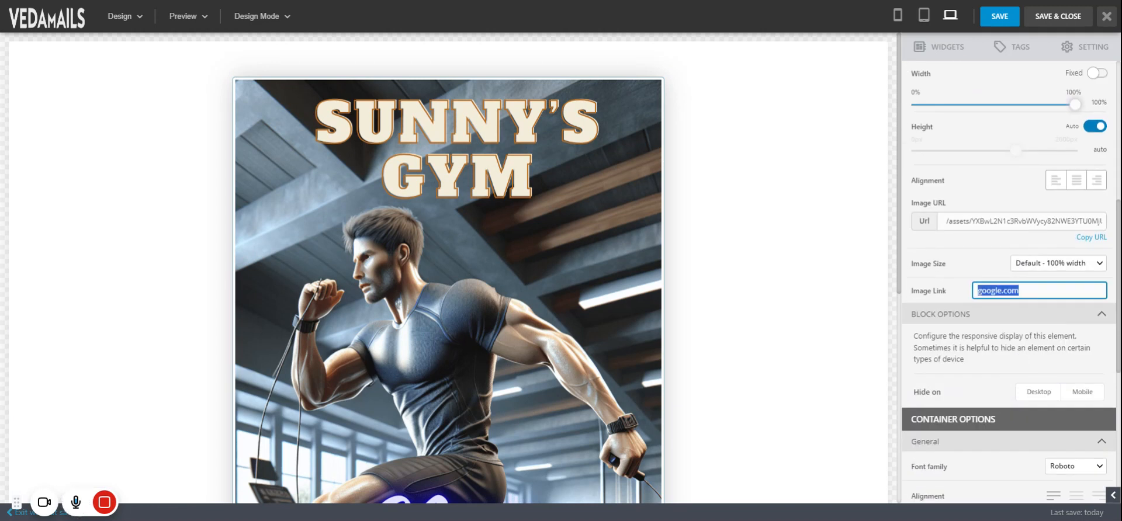
text(https://www.google.com/)
click(1044, 339)
scroll(1032, 318, down, 5)
scroll(1032, 318, up, 10)
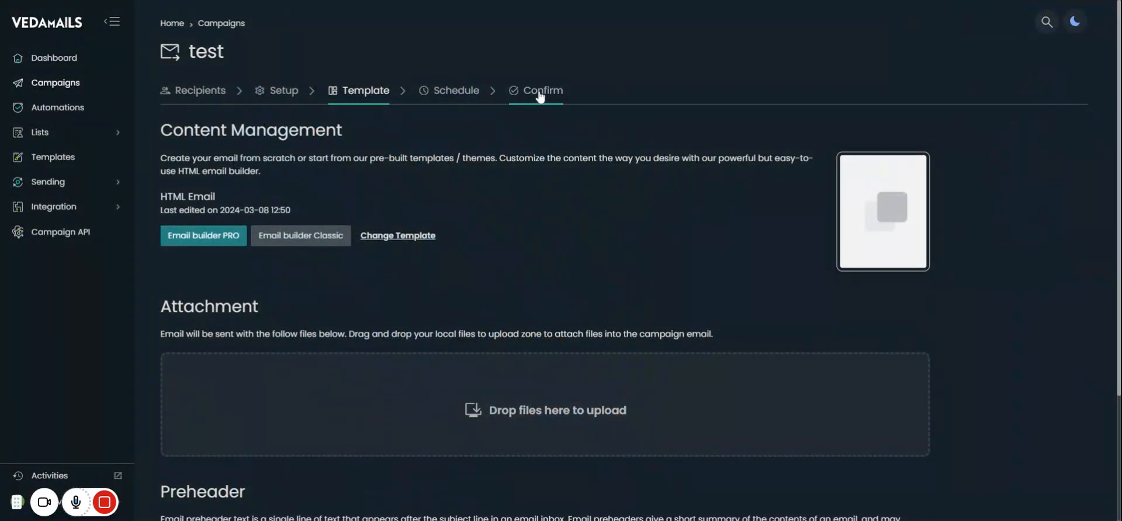
Test the newsletter image's link in the first contact's web view from the confirmation page, and close the contact preview
click(540, 94)
scroll(557, 273, down, 1)
click(658, 425)
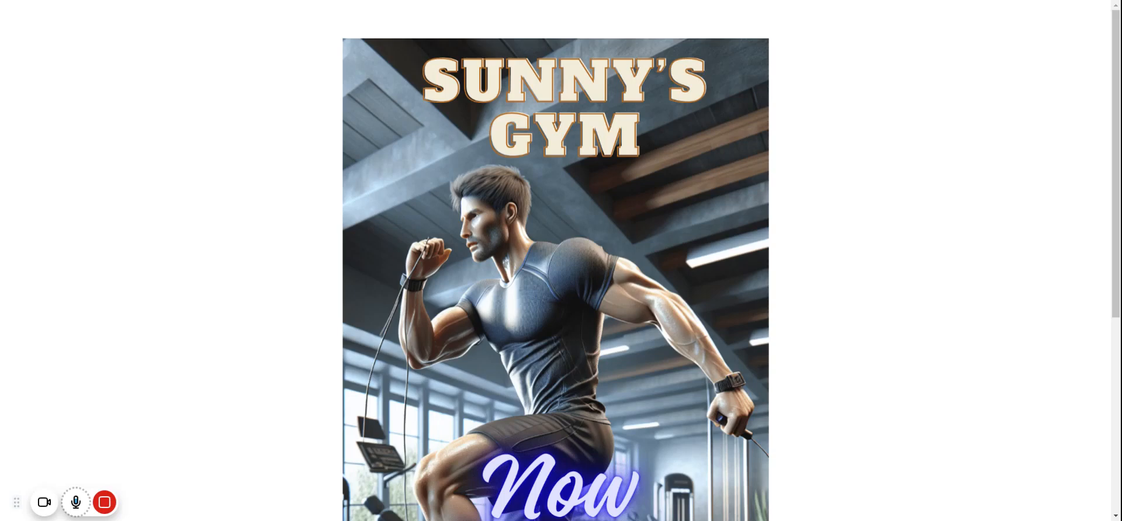
scroll(445, 186, down, 2)
scroll(445, 185, up, 2)
click(14, 0)
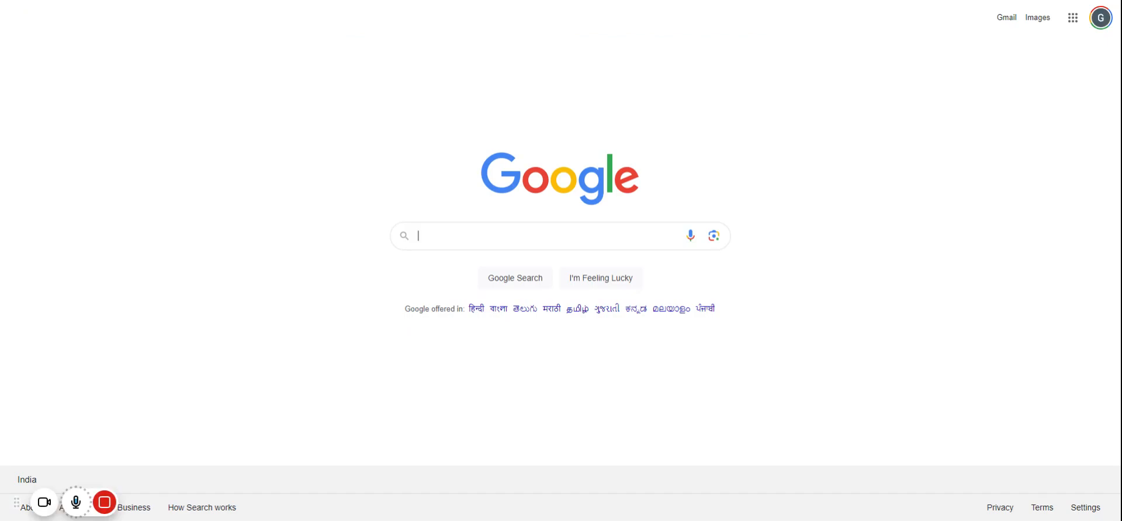
key(alt+Left)
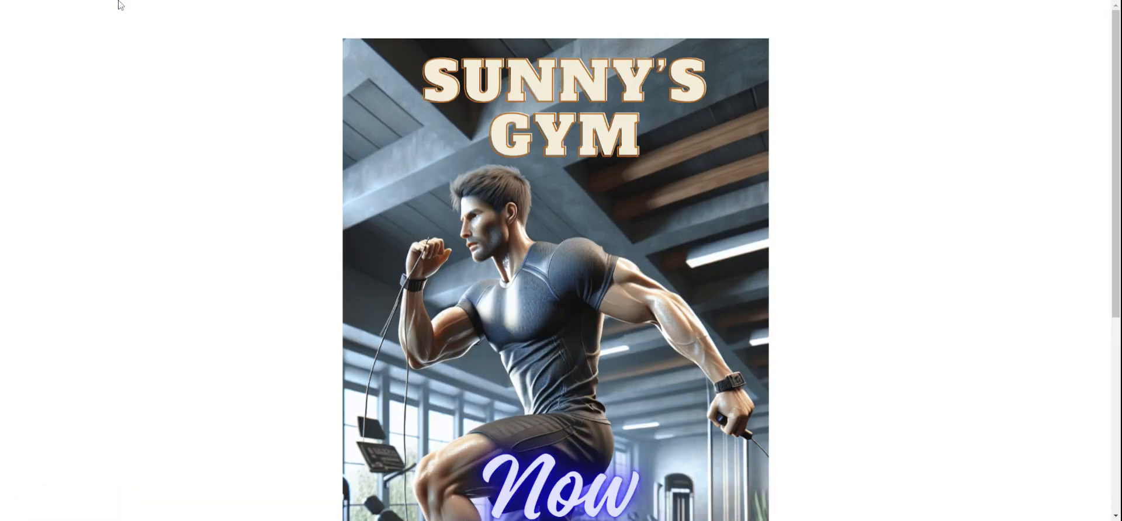
click(118, 0)
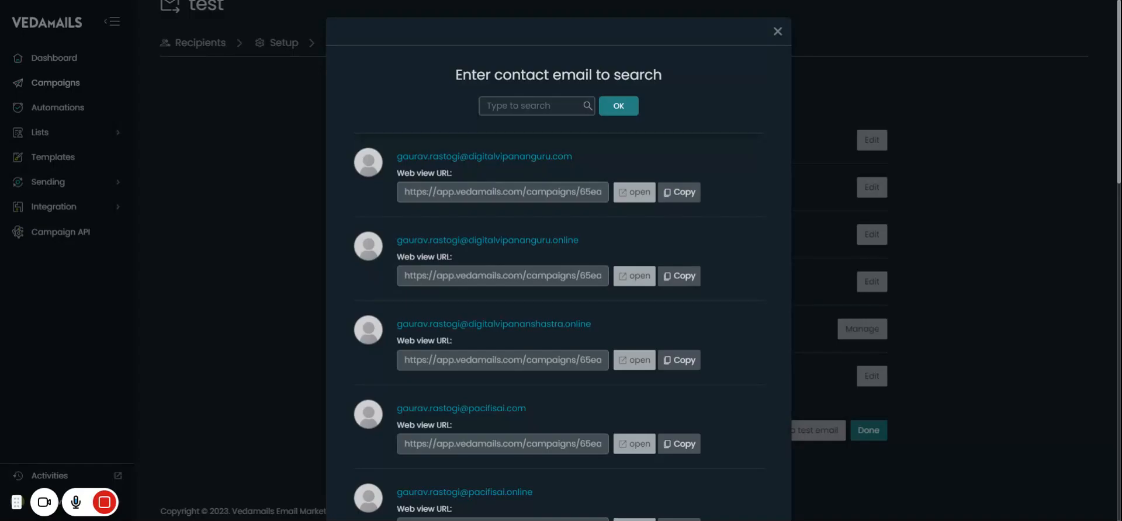
click(804, 35)
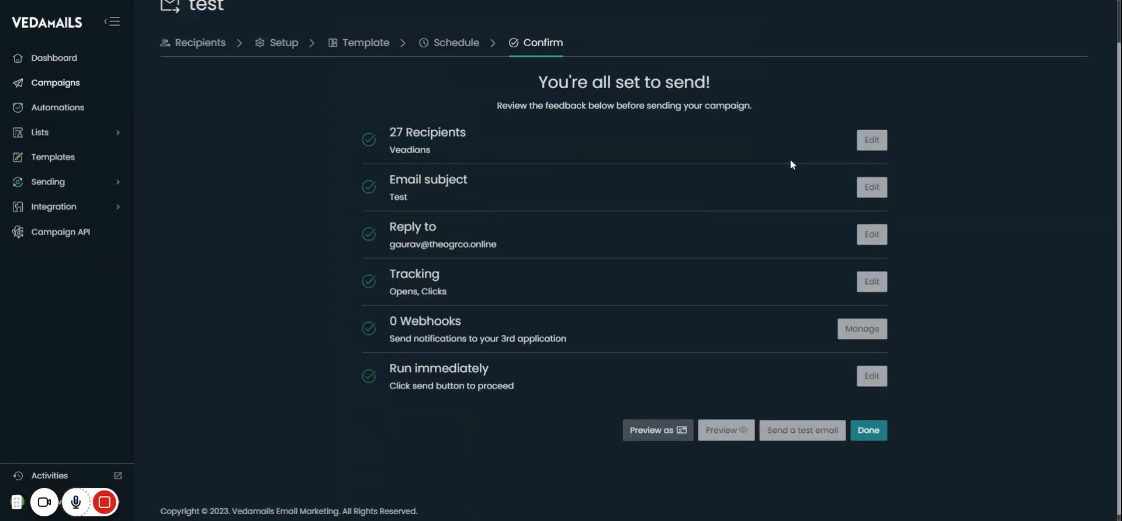
scroll(929, 419, down, 1)
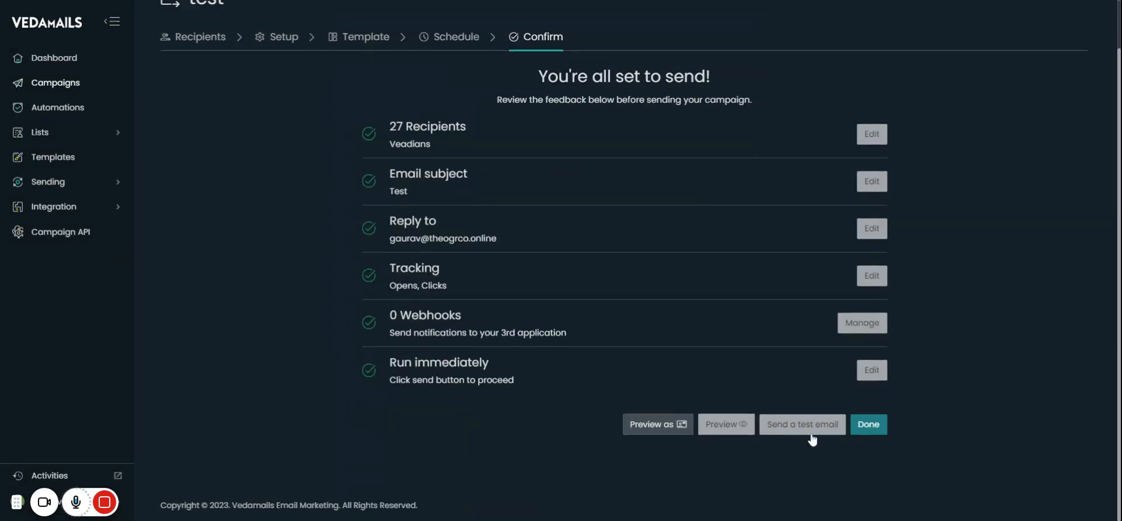
Review the test campaign's confirmation summary and finish it so the campaign is sent immediately to the Veadians list
scroll(778, 297, up, 1)
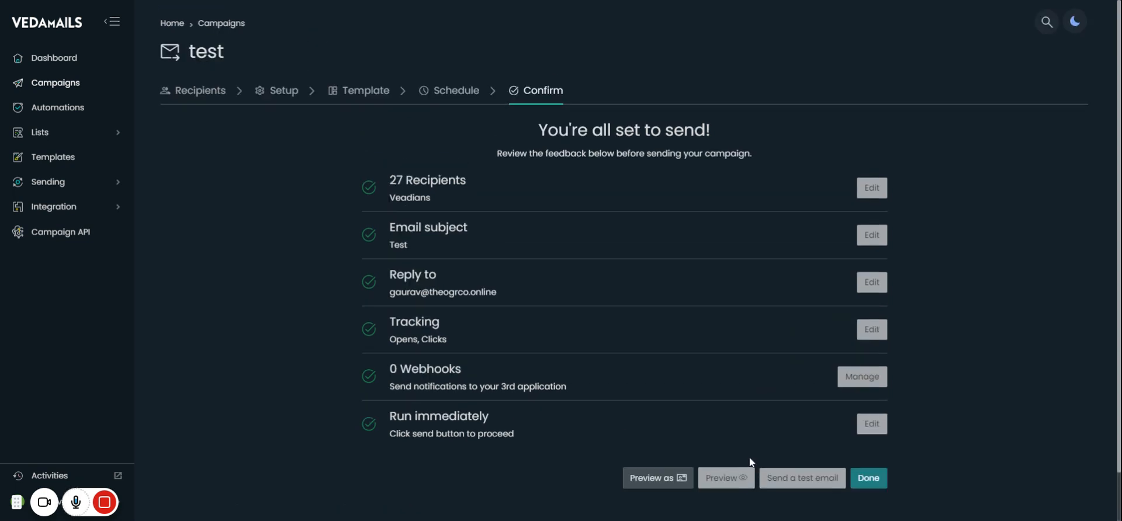
scroll(921, 443, down, 1)
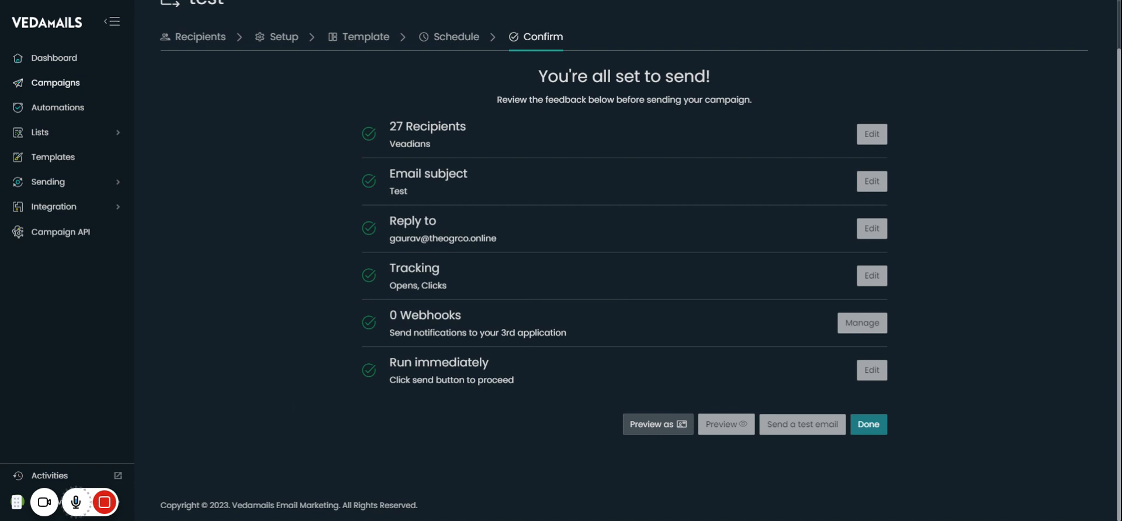
scroll(296, 378, up, 1)
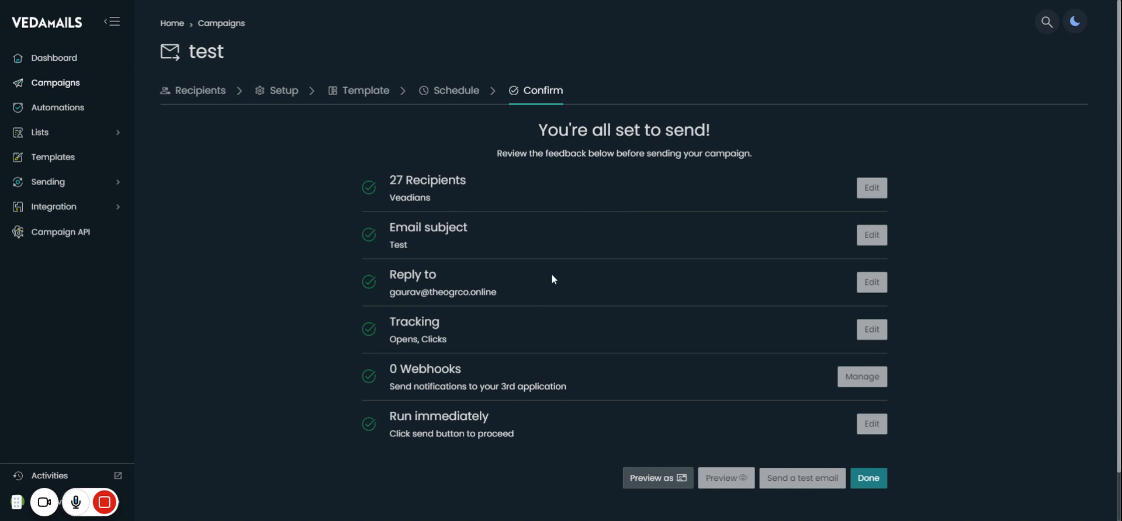
mouse_move(171, 506)
click(876, 478)
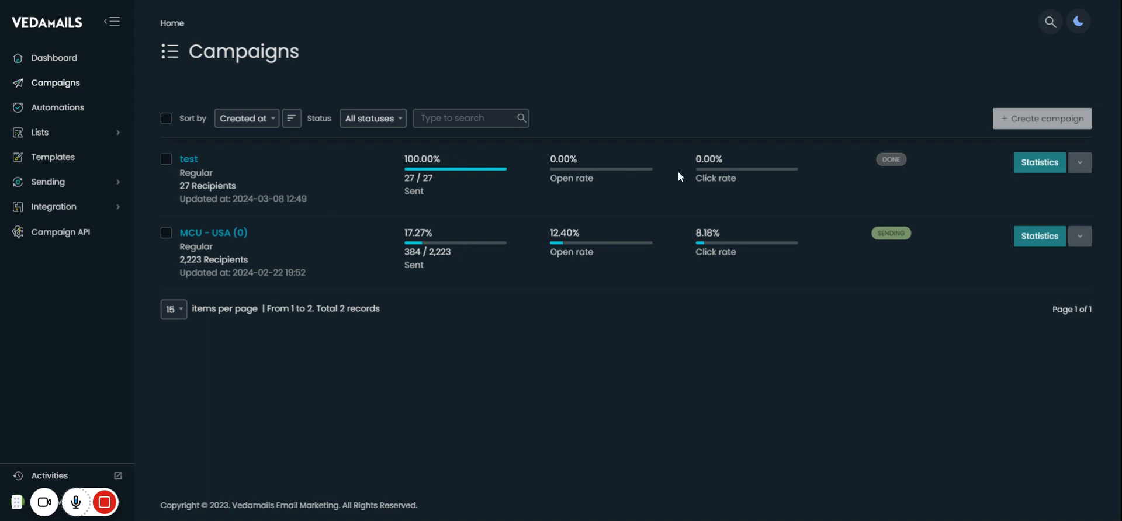
Open the test campaign's statistics and examine its delivery, open rate and click rate figures
click(1062, 165)
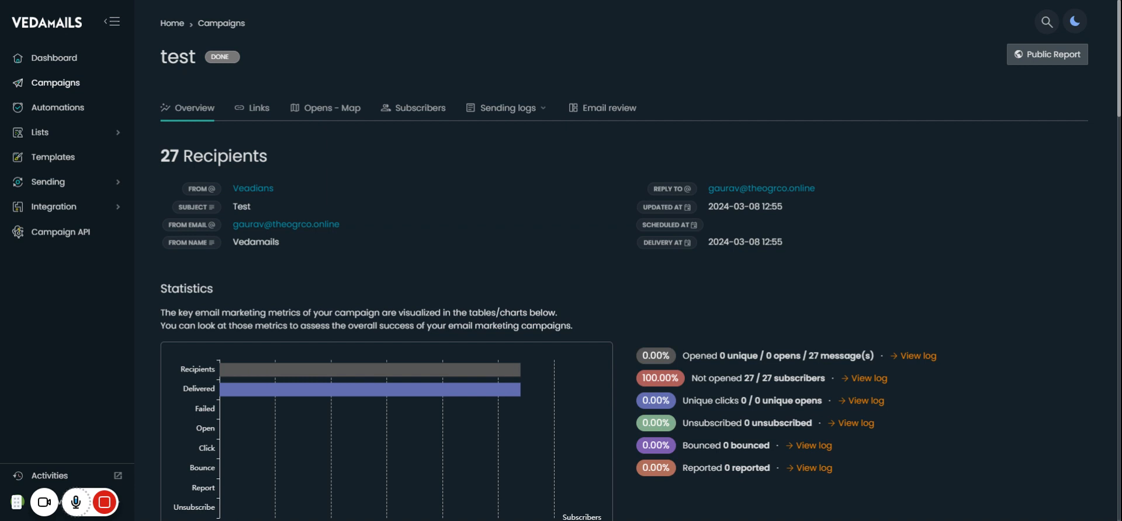
scroll(632, 299, down, 10)
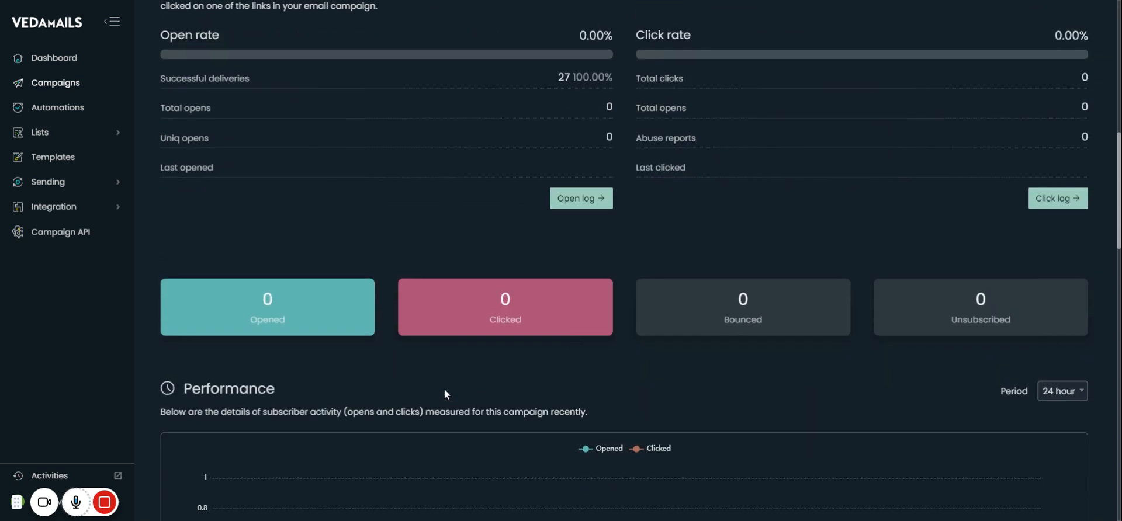
scroll(351, 280, up, 5)
scroll(661, 354, down, 3)
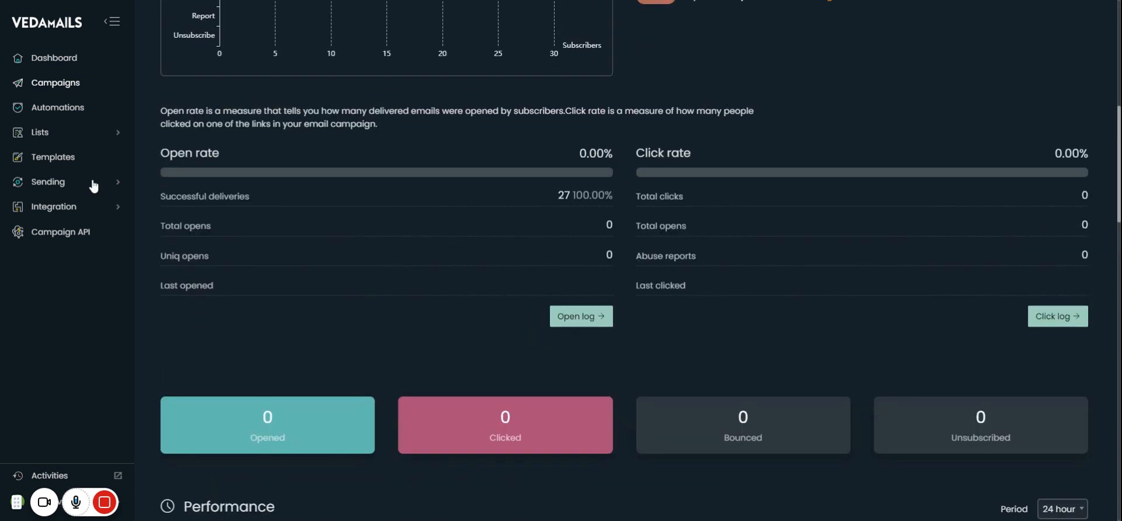
Examine the MCU - USA (0) campaign's overview statistics and its map of opens, and return to the campaign list
click(56, 82)
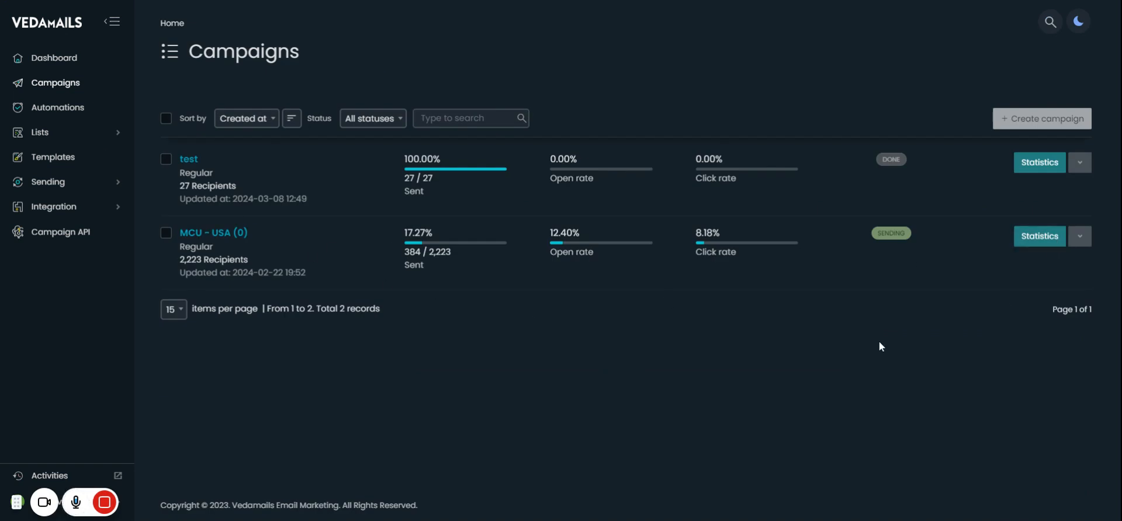
scroll(813, 281, down, 2)
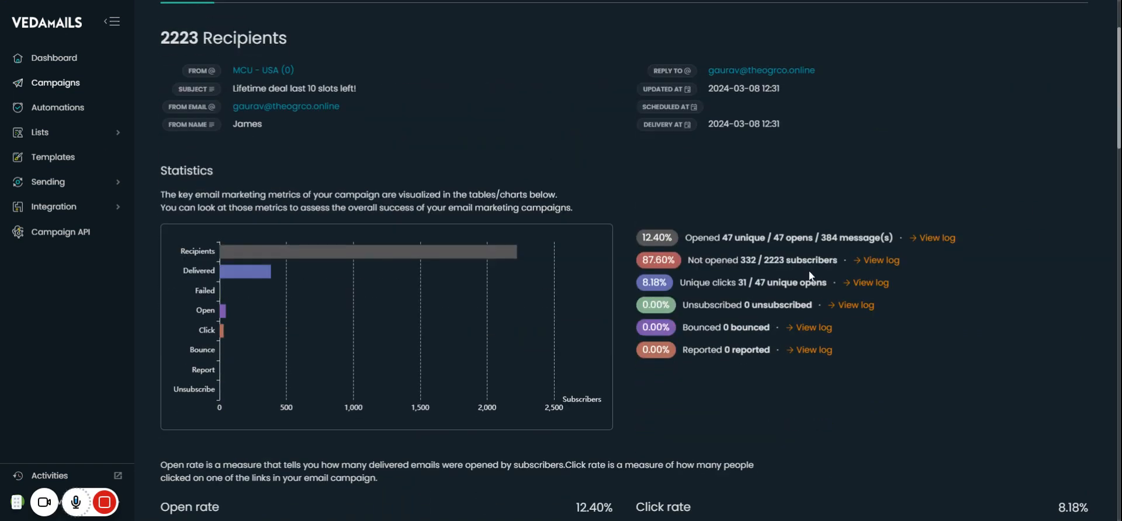
drag(728, 238, 813, 238)
drag(727, 260, 747, 283)
scroll(655, 412, down, 5)
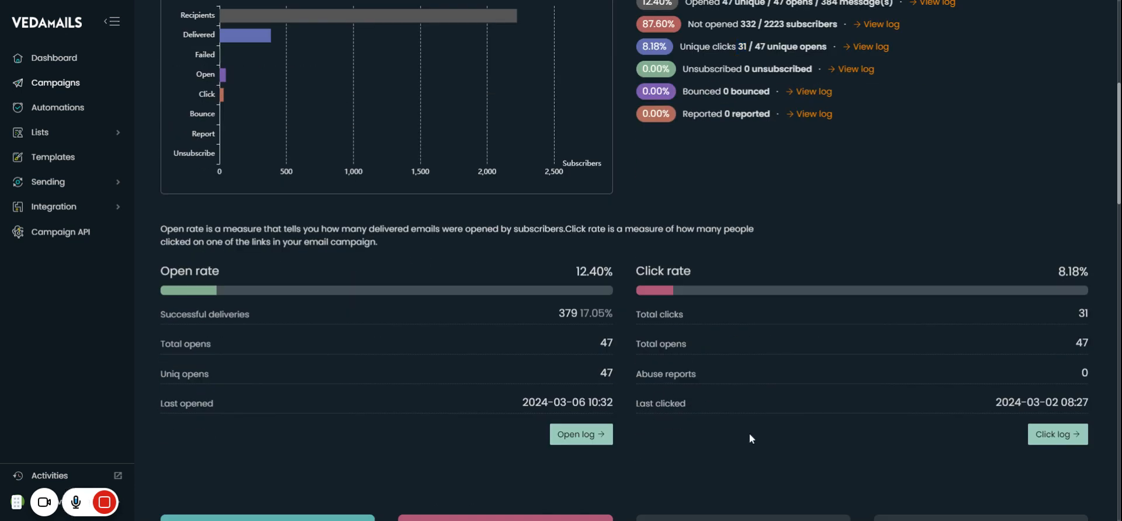
scroll(745, 433, down, 8)
scroll(745, 433, down, 12)
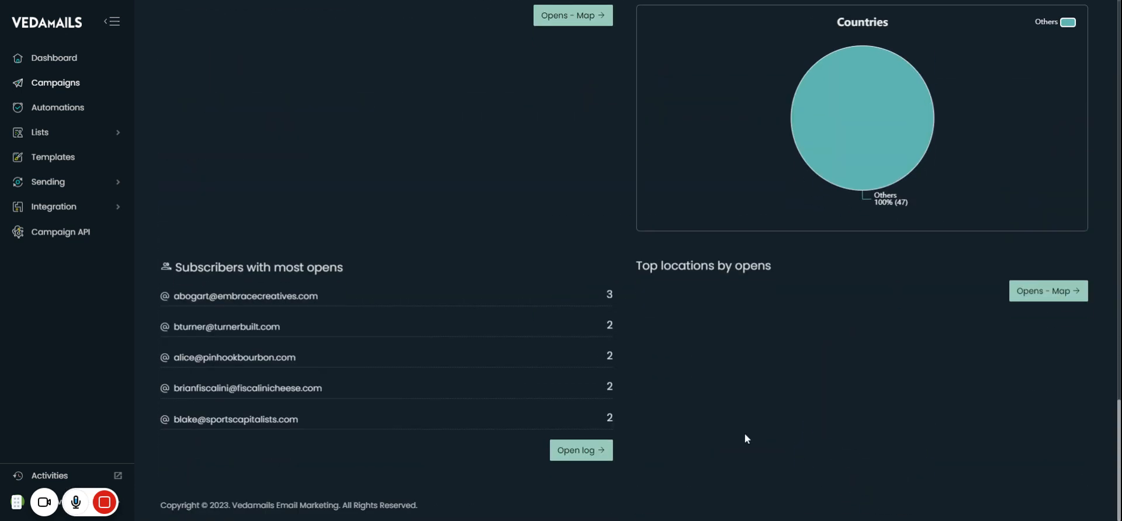
scroll(744, 433, up, 20)
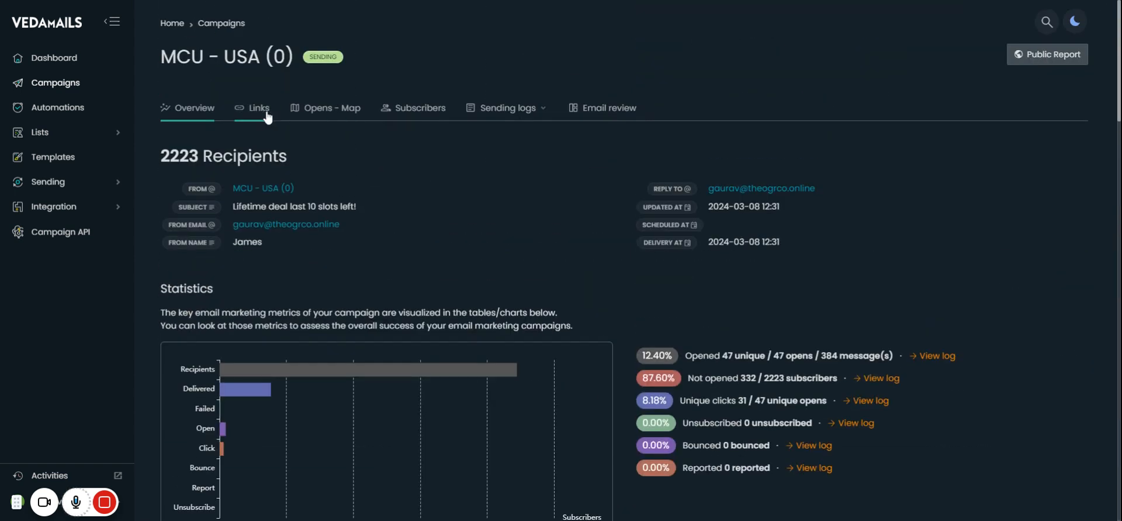
click(329, 113)
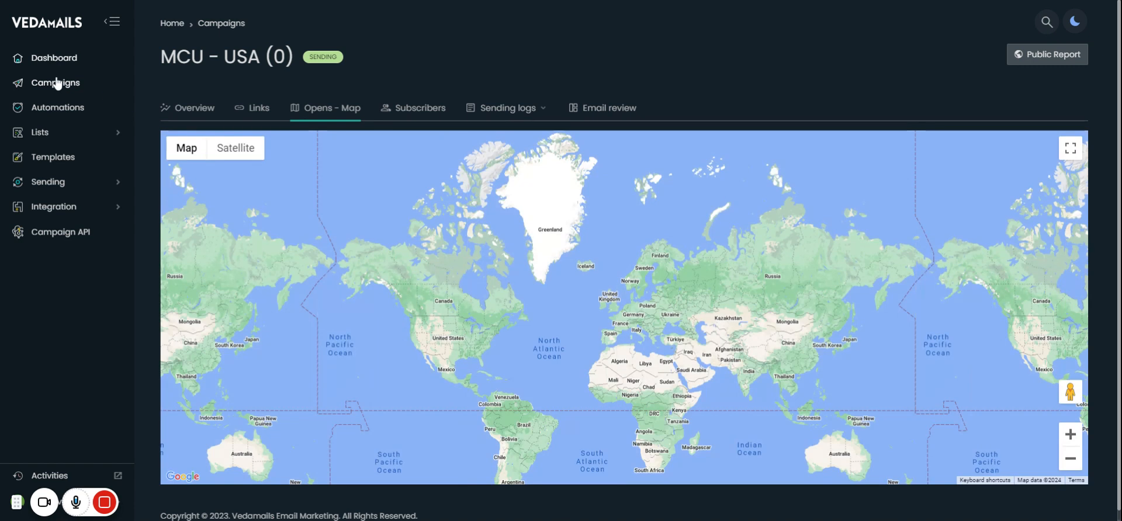
click(57, 83)
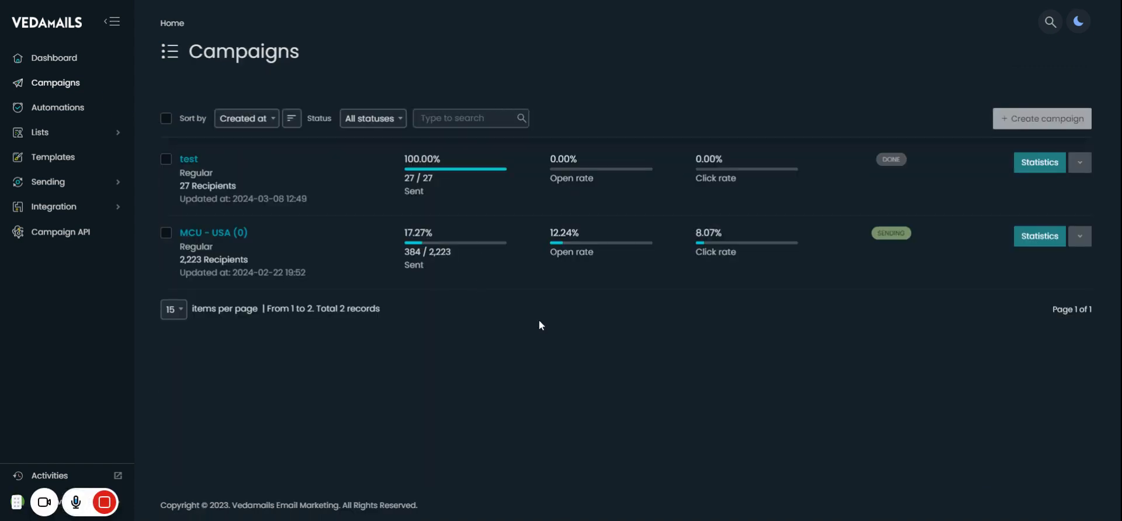
Examine the trigger types offered for a new automation, and close the selection without choosing one
click(54, 110)
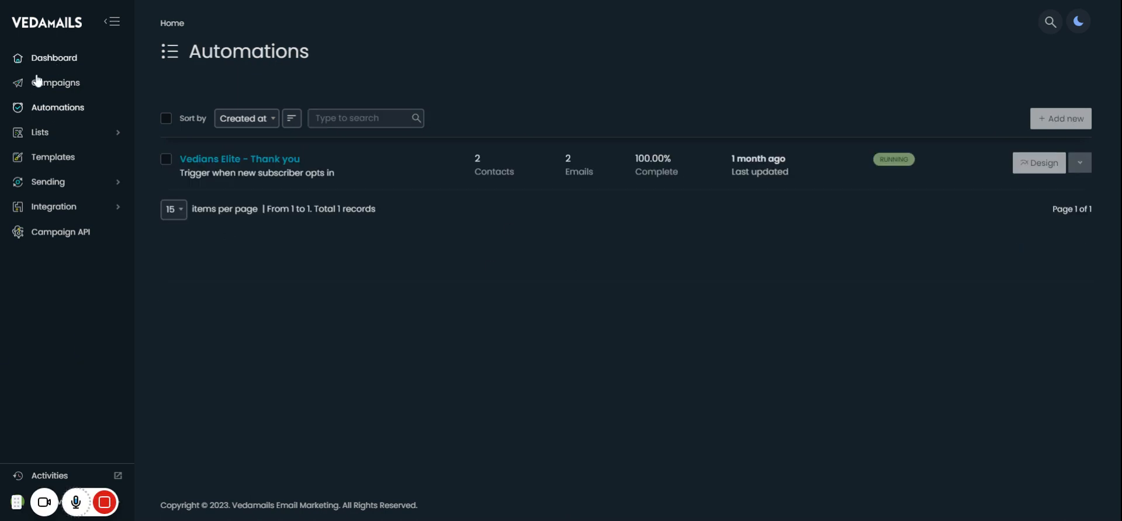
click(1062, 120)
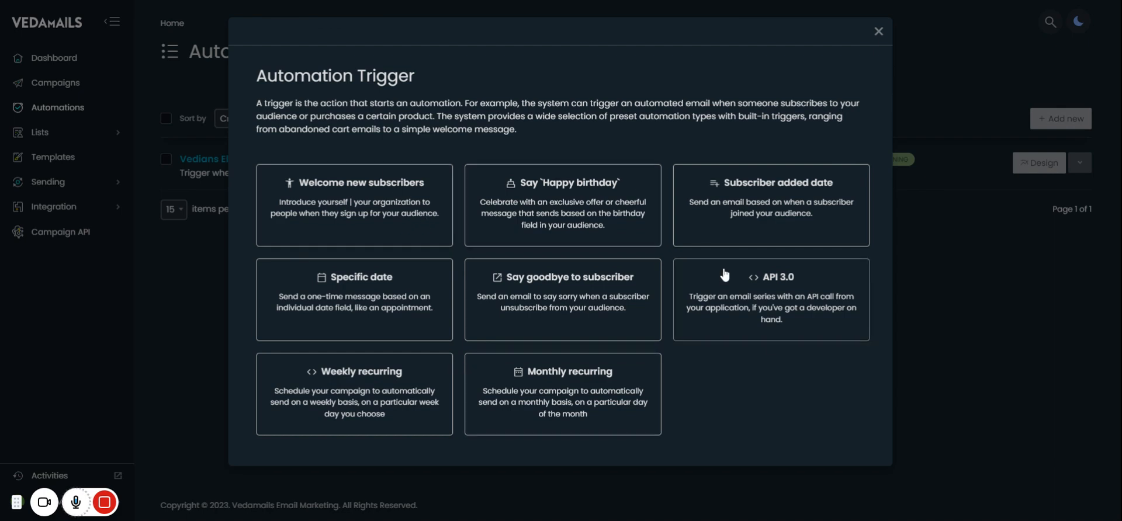
click(878, 32)
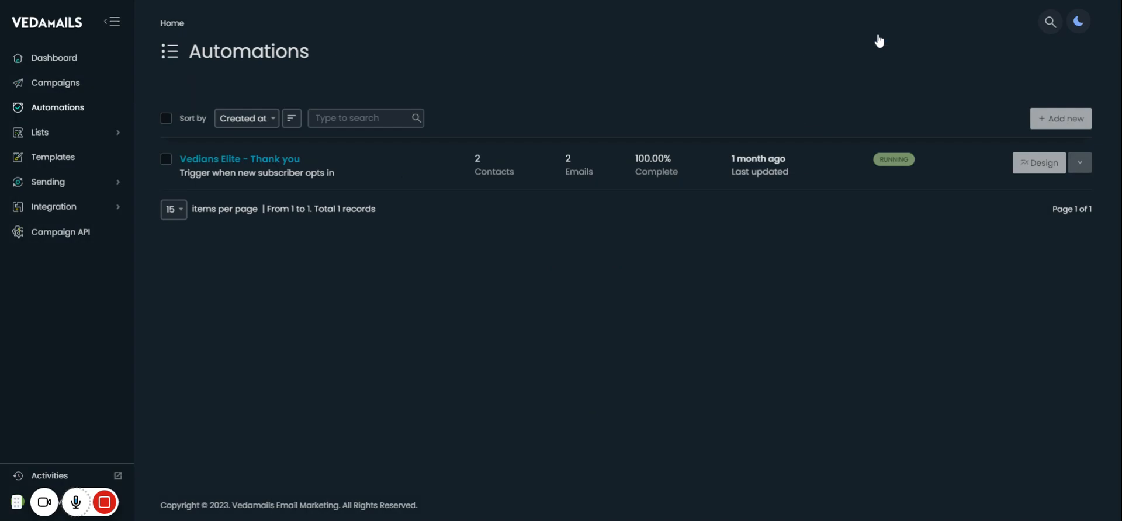